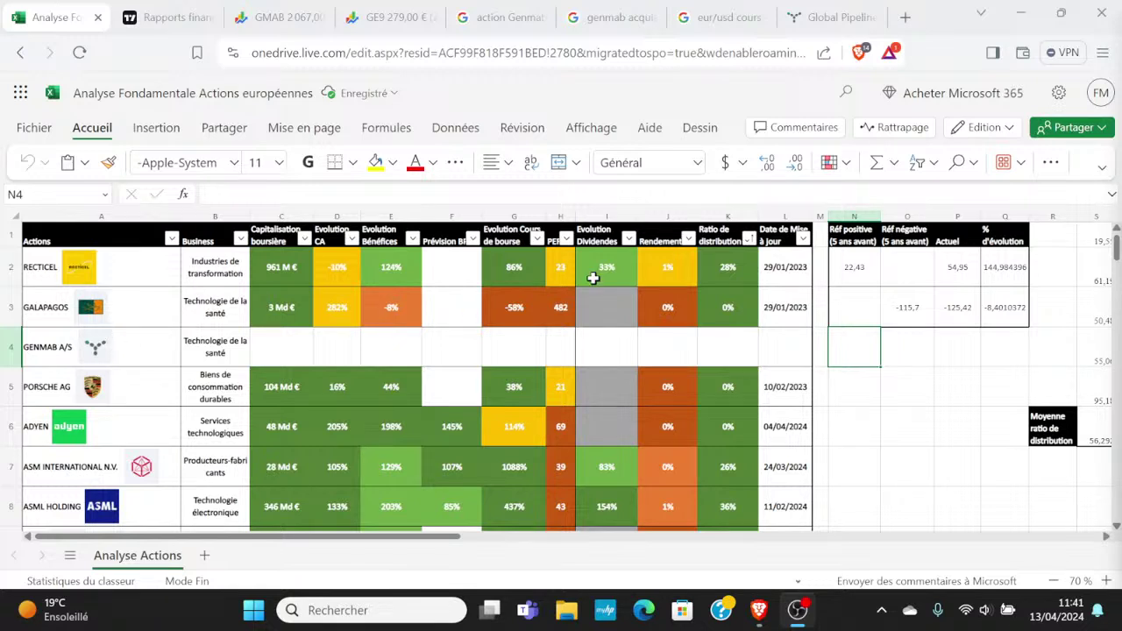
click(880, 384)
drag(876, 346, 96, 355)
click(864, 423)
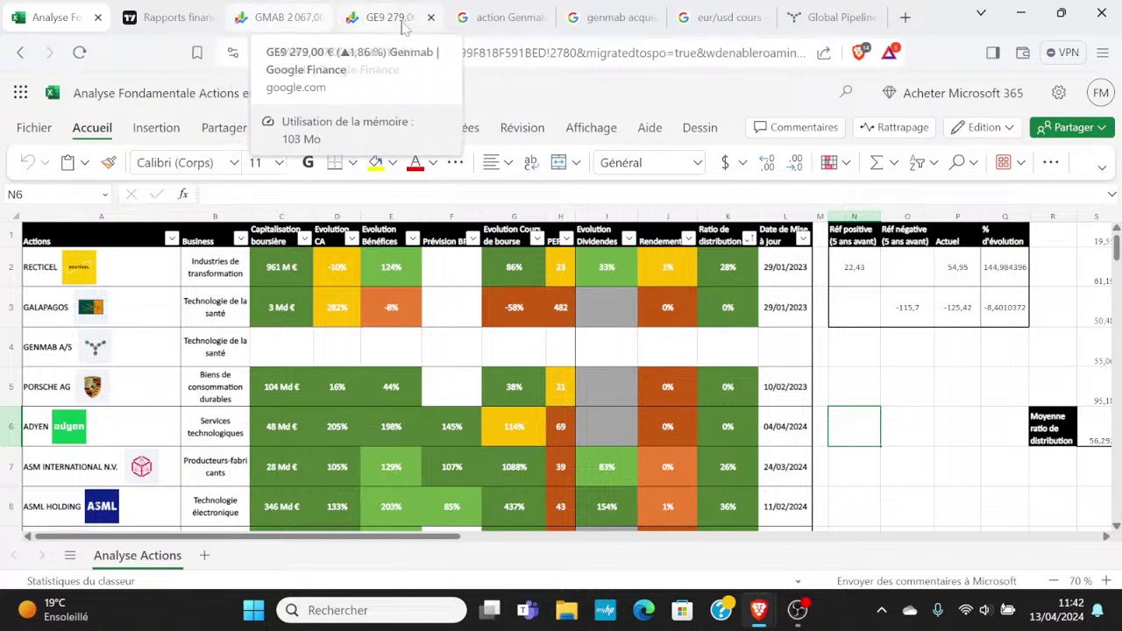
- Check Genmab's PEA eligibility and listing exchange on its Fortuneo page, opened from the "action Genmab pea" search results
click(513, 19)
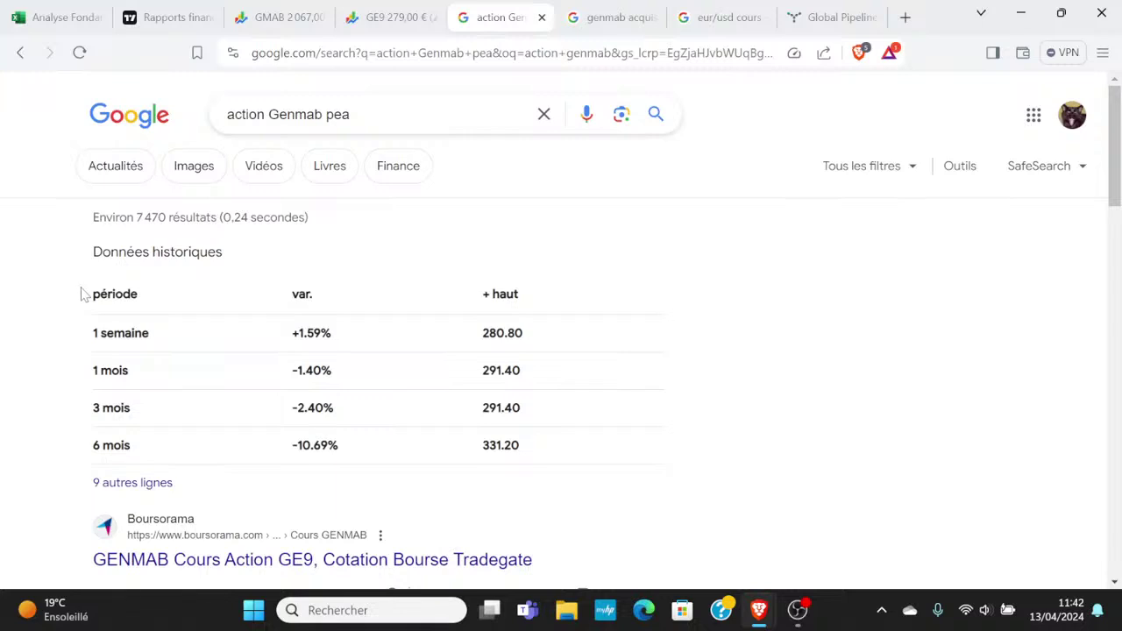
scroll(80, 294, down, 2)
scroll(77, 295, down, 2)
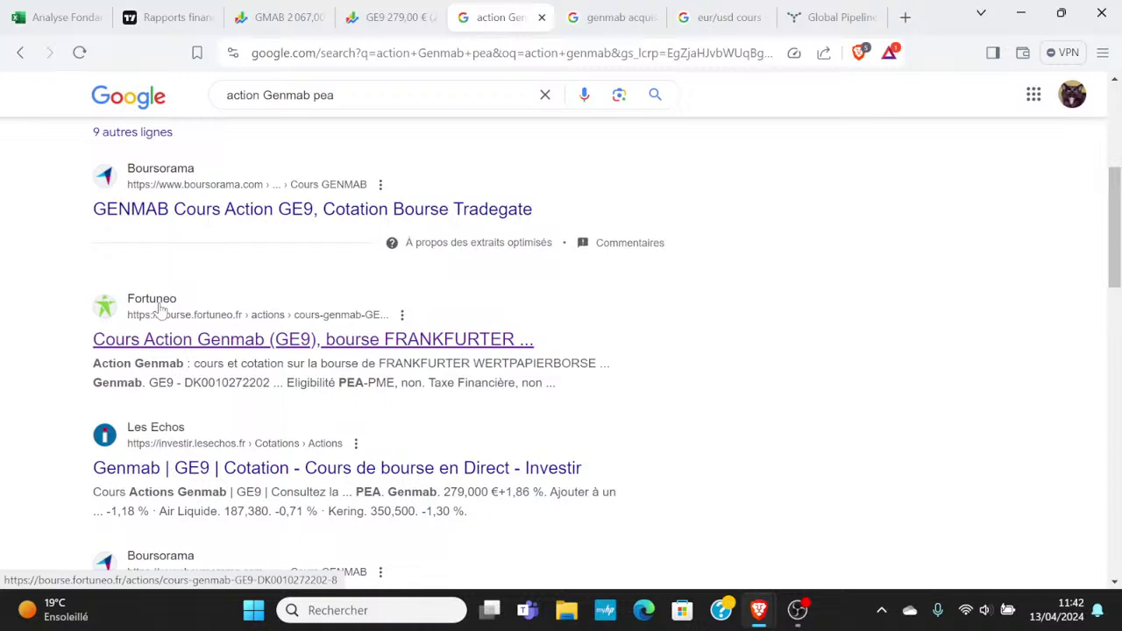
click(325, 342)
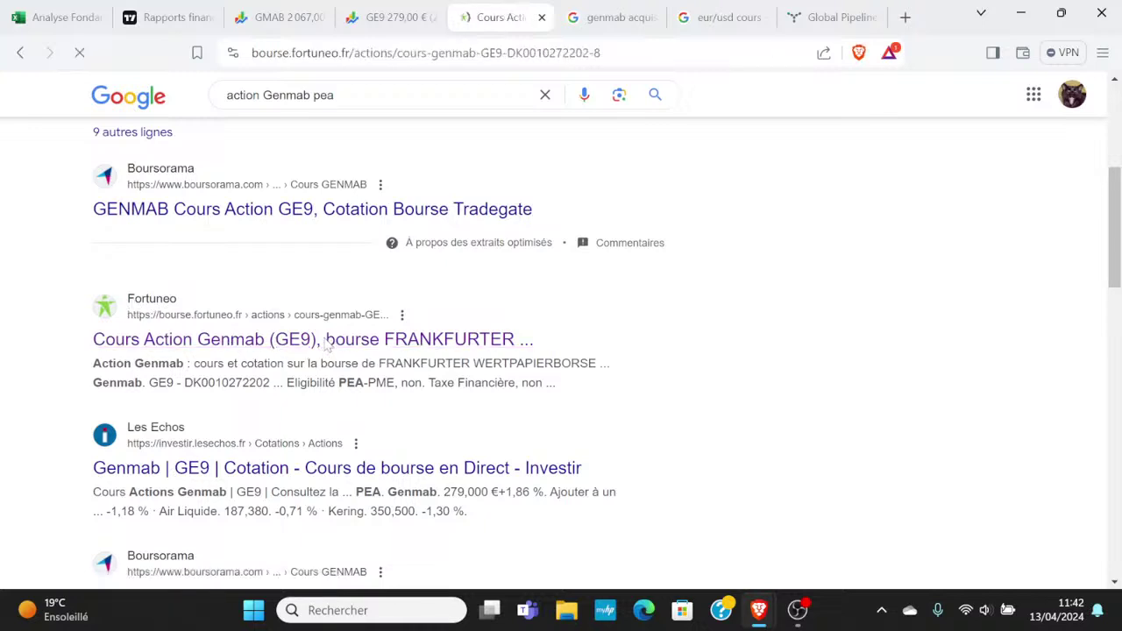
scroll(394, 318, down, 4)
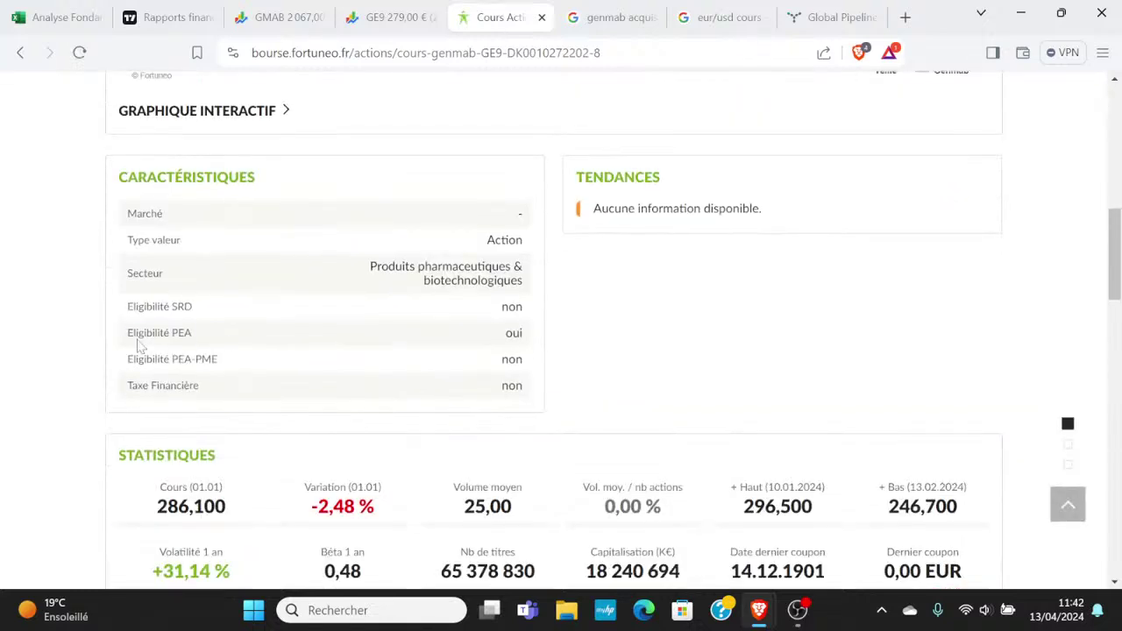
drag(124, 334, 525, 338)
scroll(533, 339, up, 10)
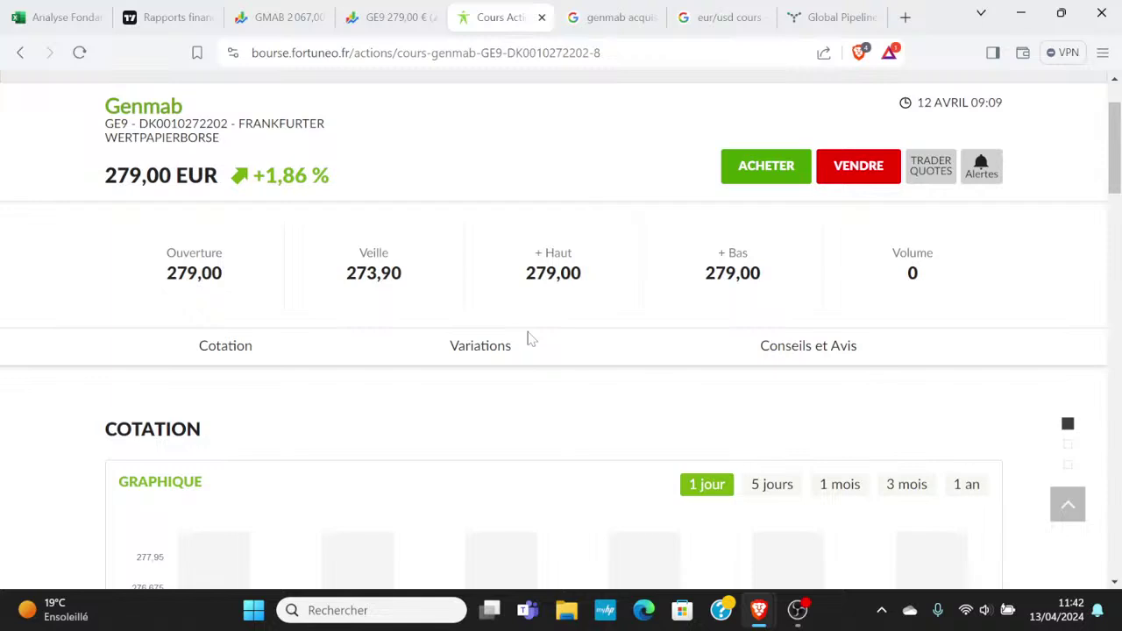
drag(265, 242, 240, 217)
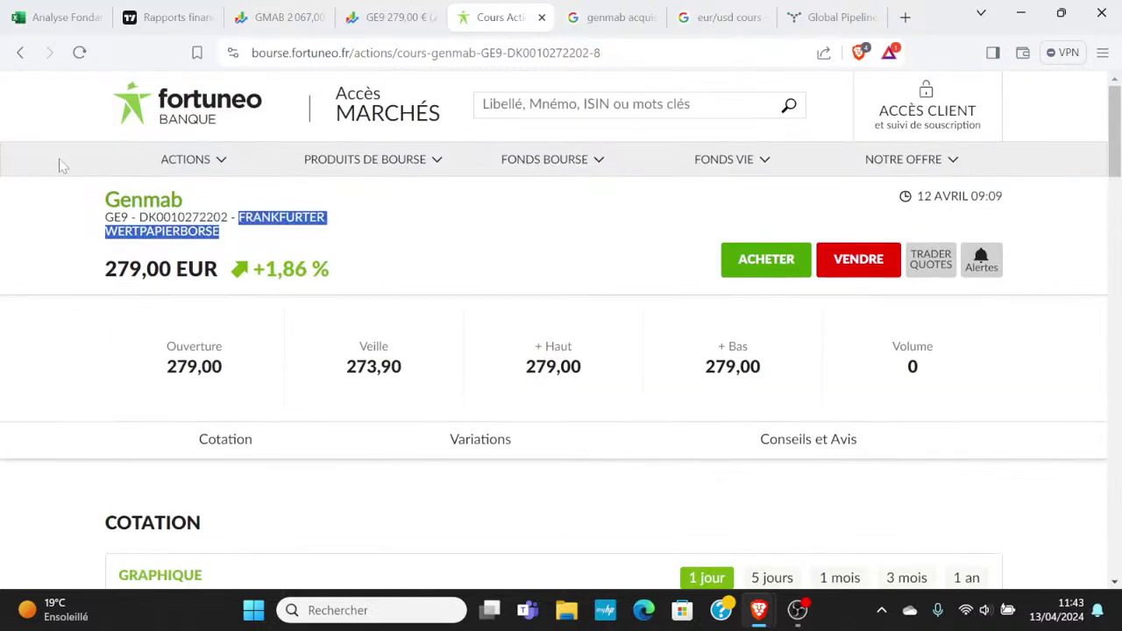
- Return to the search results and open the Bourse Direct page for GENMAB AS DK 1 (FGE9)
click(19, 54)
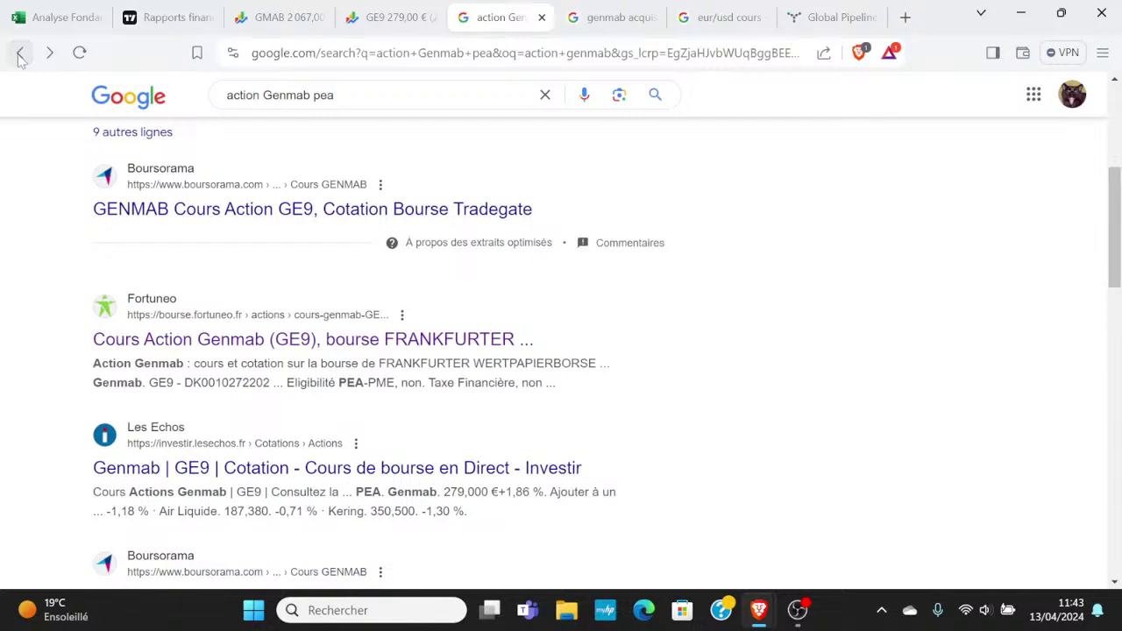
scroll(35, 282, down, 8)
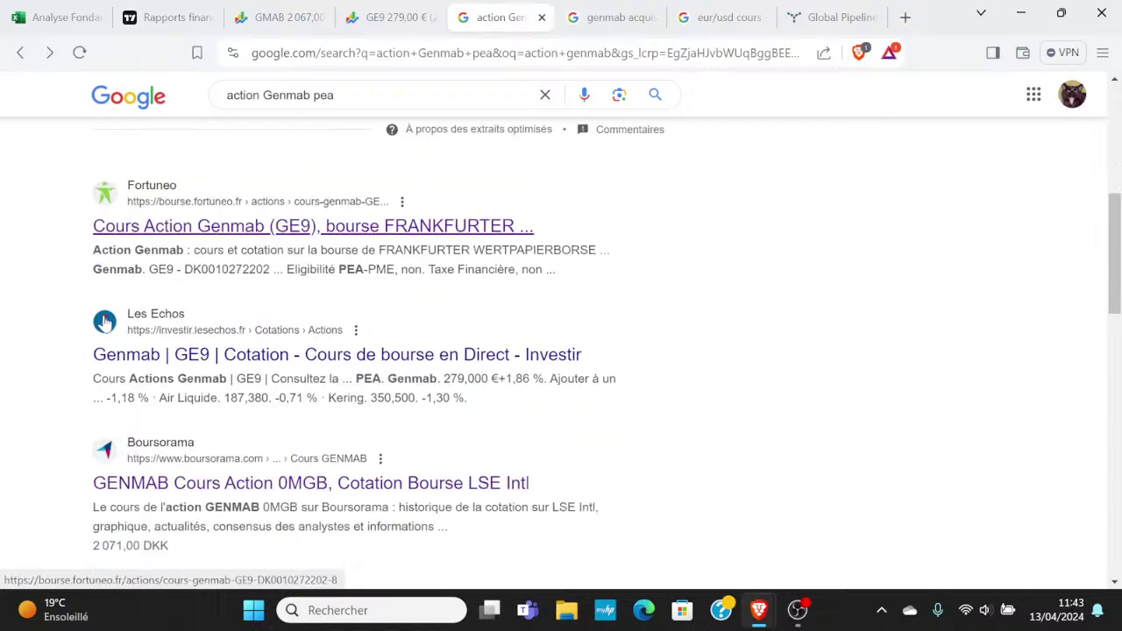
scroll(158, 272, down, 3)
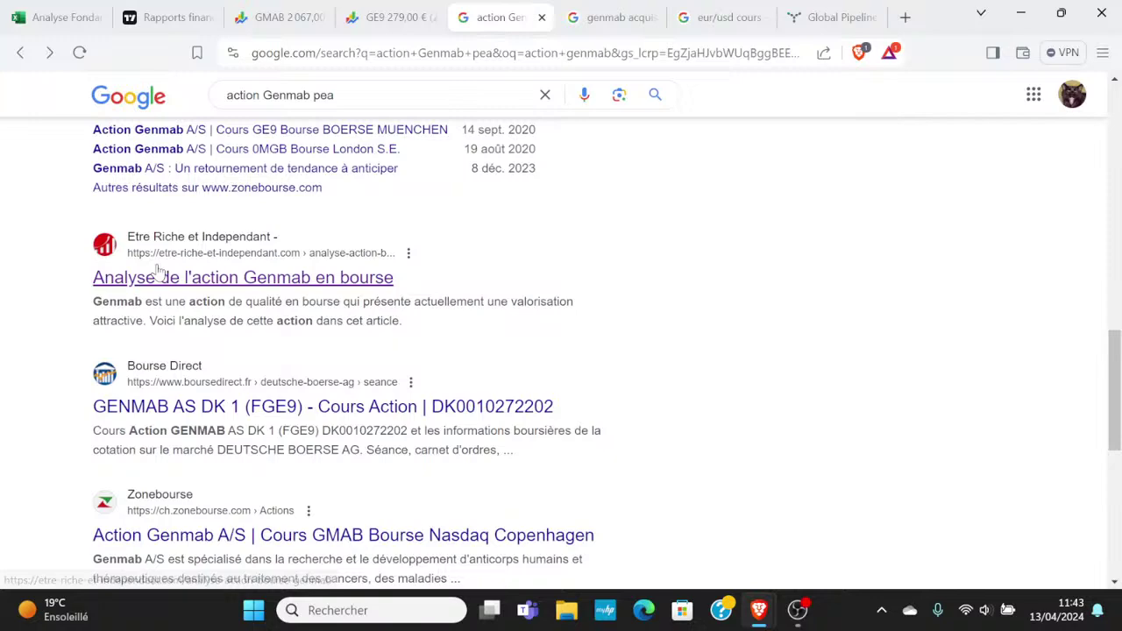
click(213, 238)
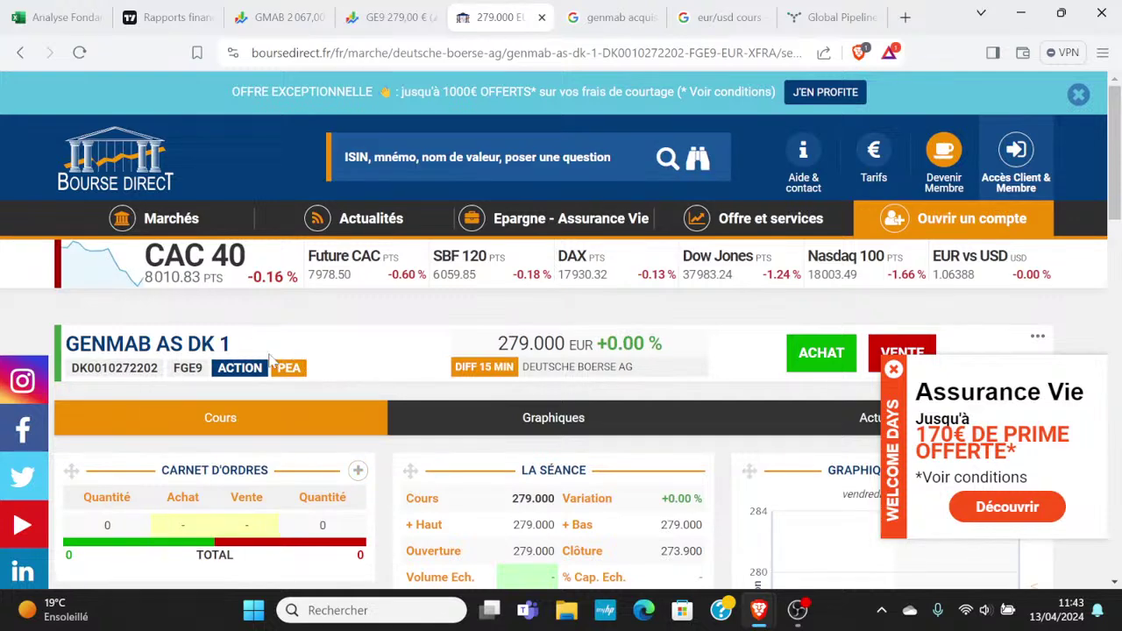
- Go back to the search results, open Genmab's ABC Bourse page and examine its SRD / PEA eligibility entry
click(21, 52)
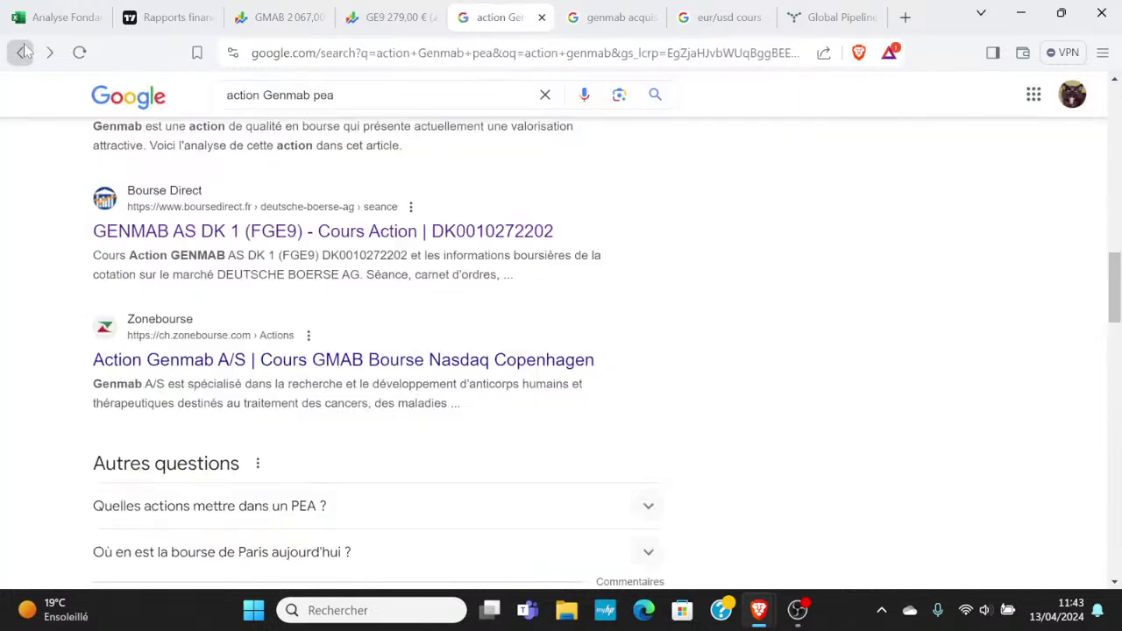
scroll(217, 275, down, 2)
scroll(213, 290, down, 5)
scroll(211, 298, up, 1)
click(205, 320)
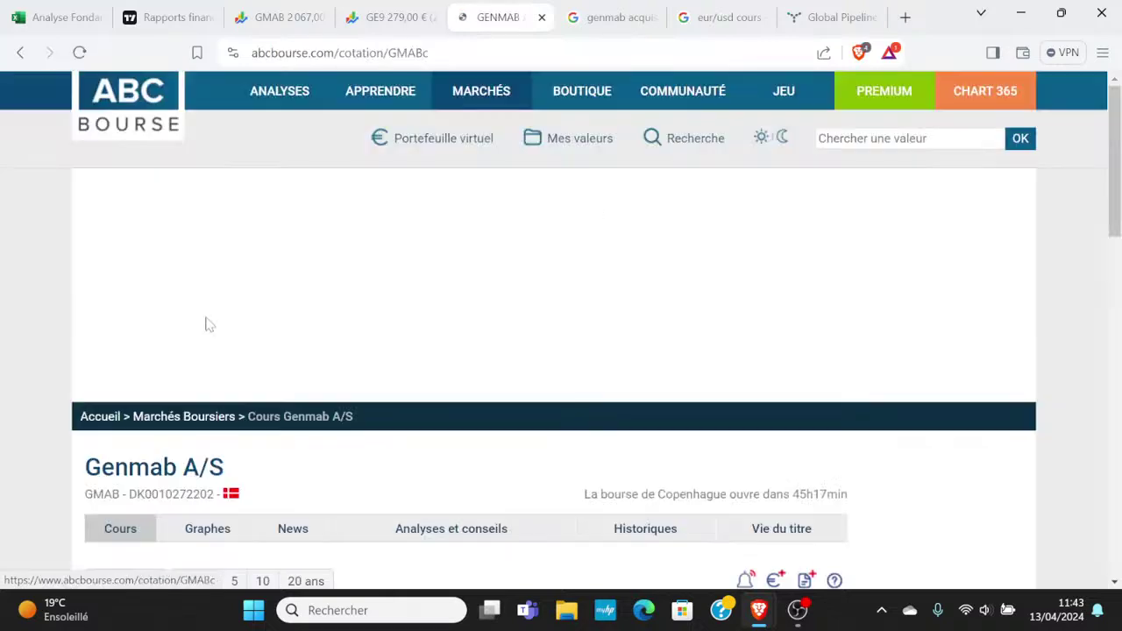
scroll(480, 302, down, 5)
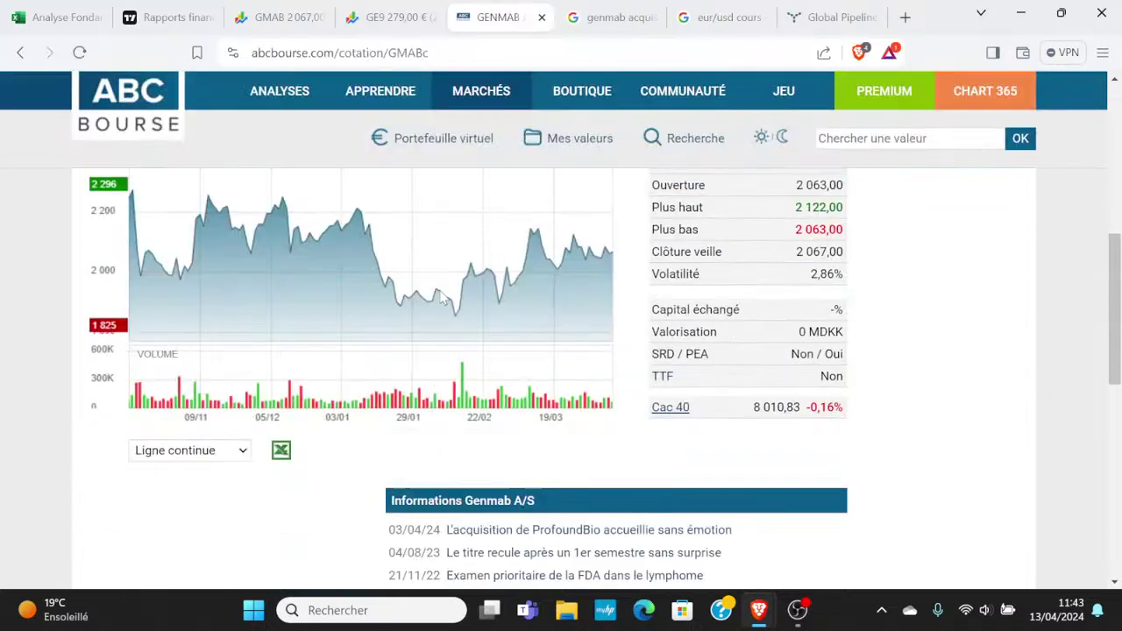
scroll(819, 386, up, 1)
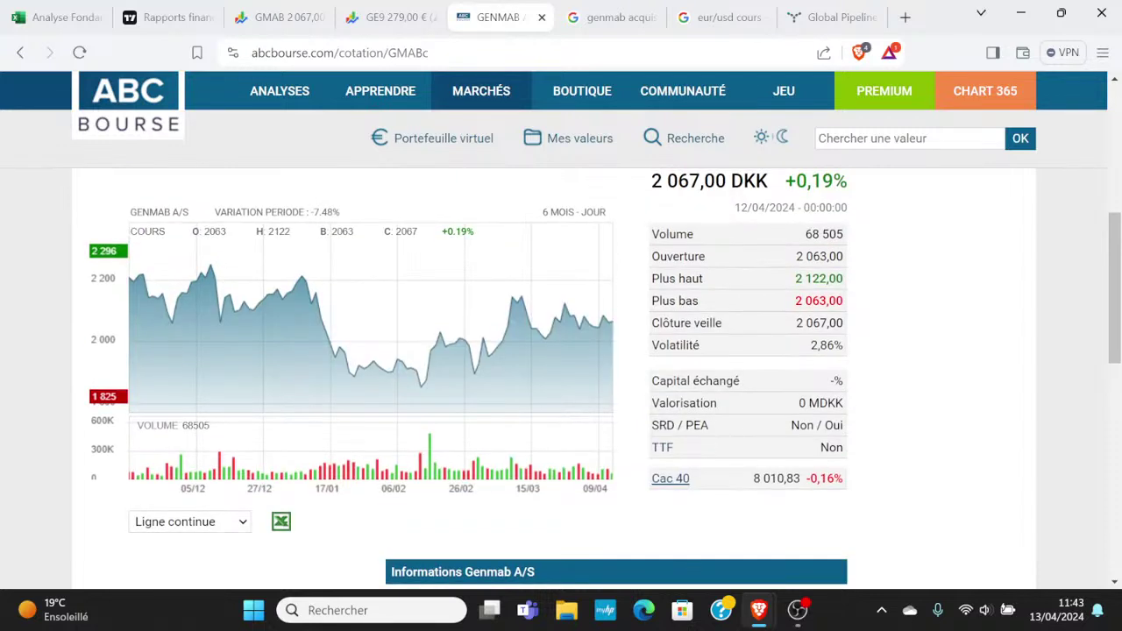
double_click(663, 425)
double_click(802, 425)
double_click(696, 425)
drag(824, 426, 857, 434)
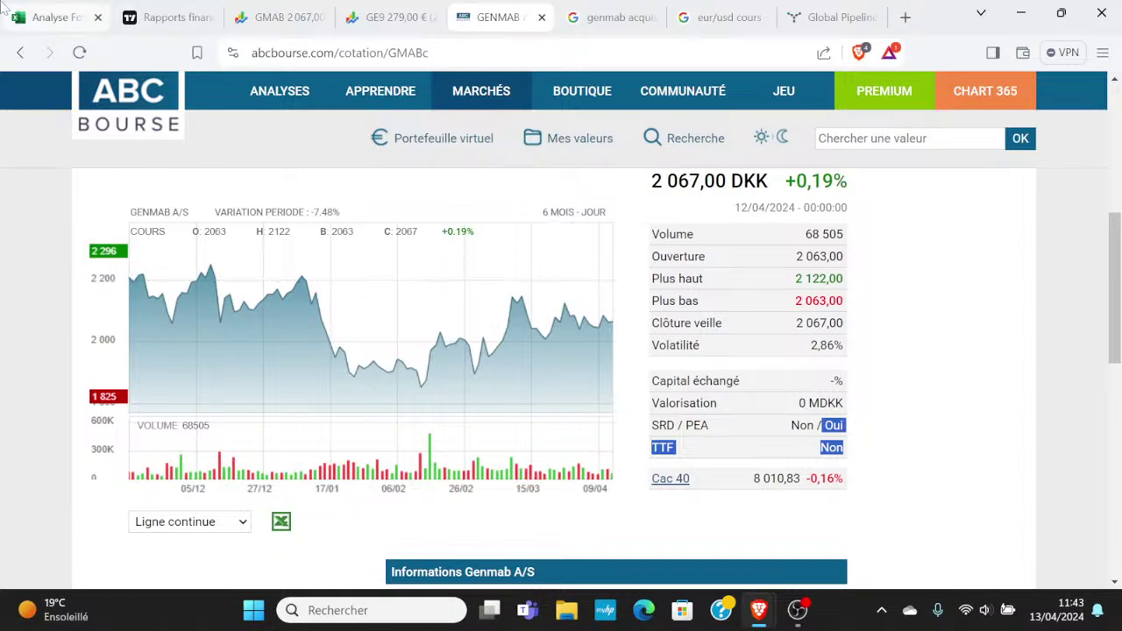
- Review the name and business cells of GENMAB A/S in the stock analysis workbook and open its TradingView financials page
click(42, 11)
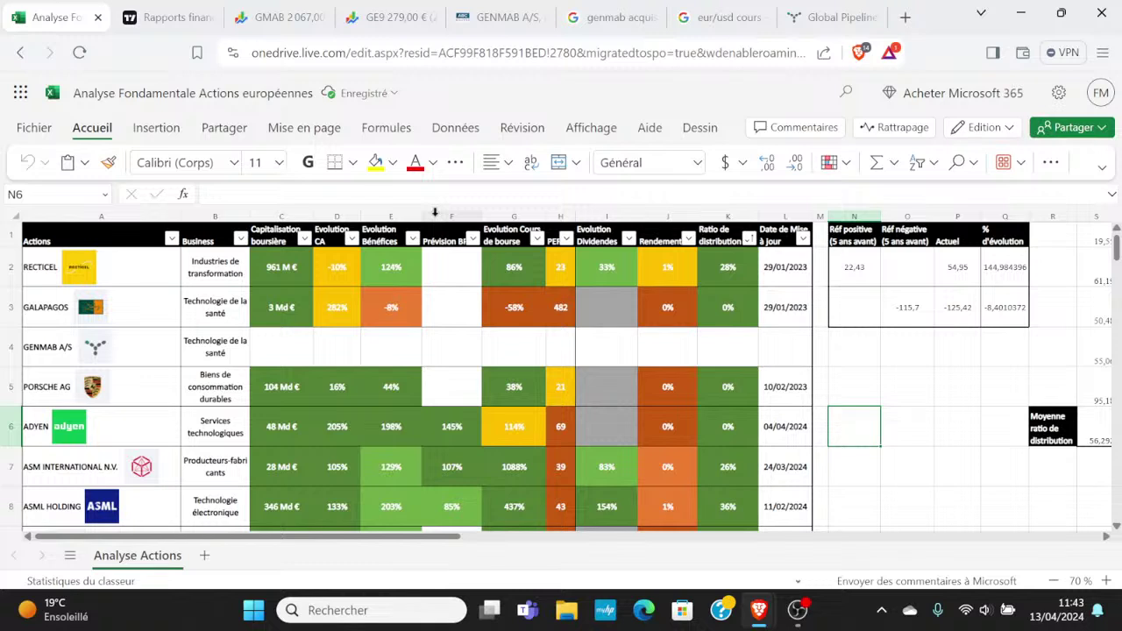
click(130, 349)
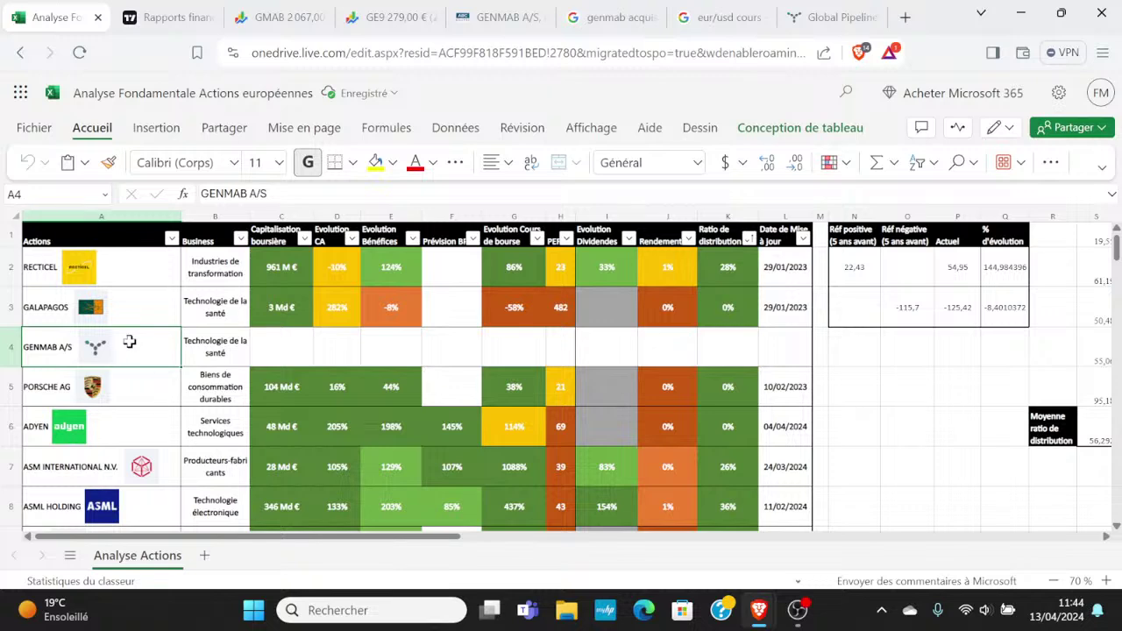
click(214, 348)
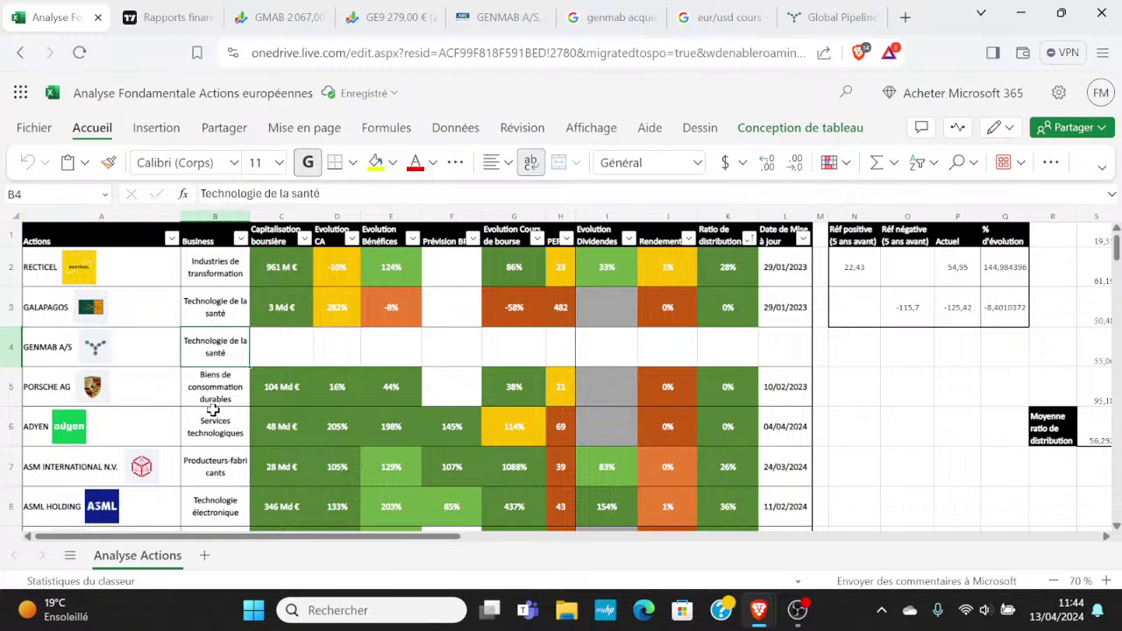
click(166, 18)
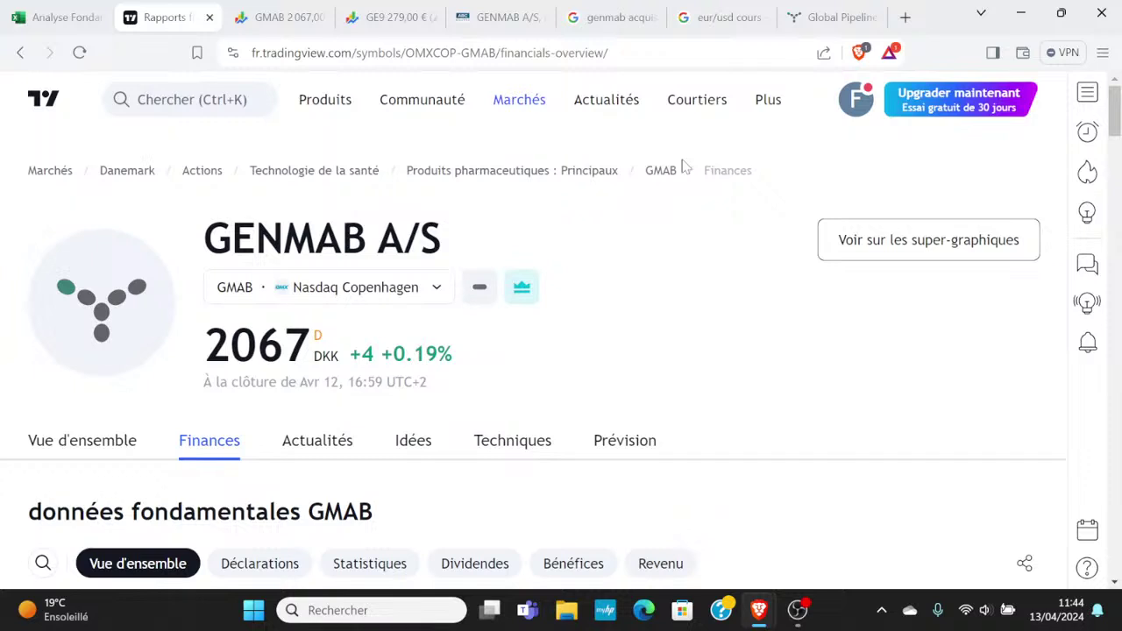
- Examine the products in development and their clinical phases on Genmab's pipeline page, including the product filters
click(824, 14)
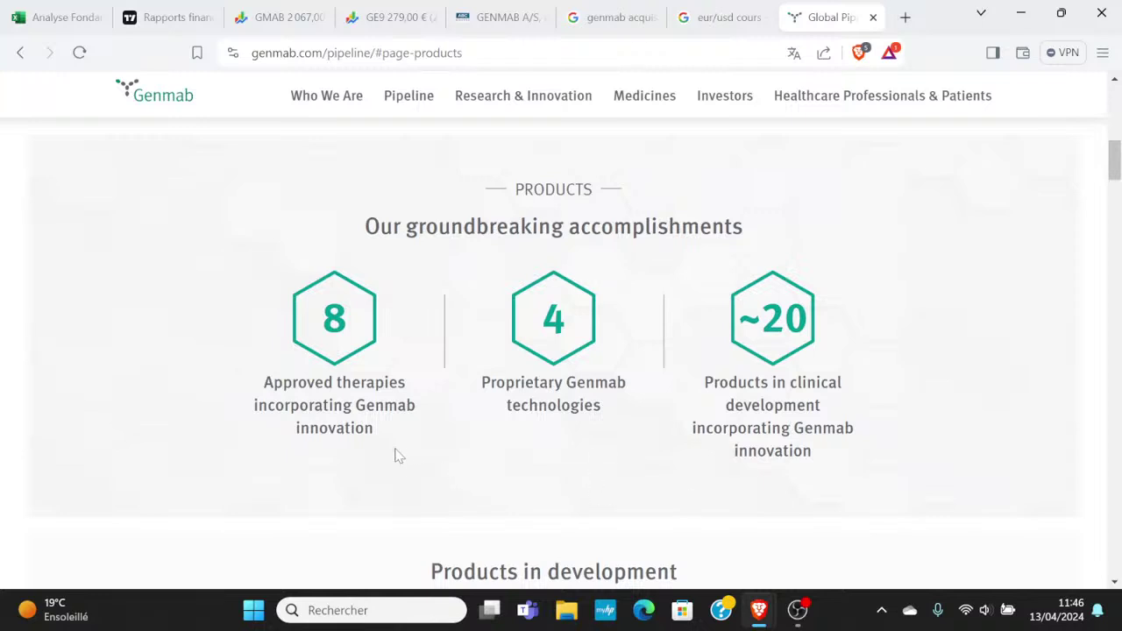
scroll(391, 443, down, 1)
scroll(561, 351, down, 7)
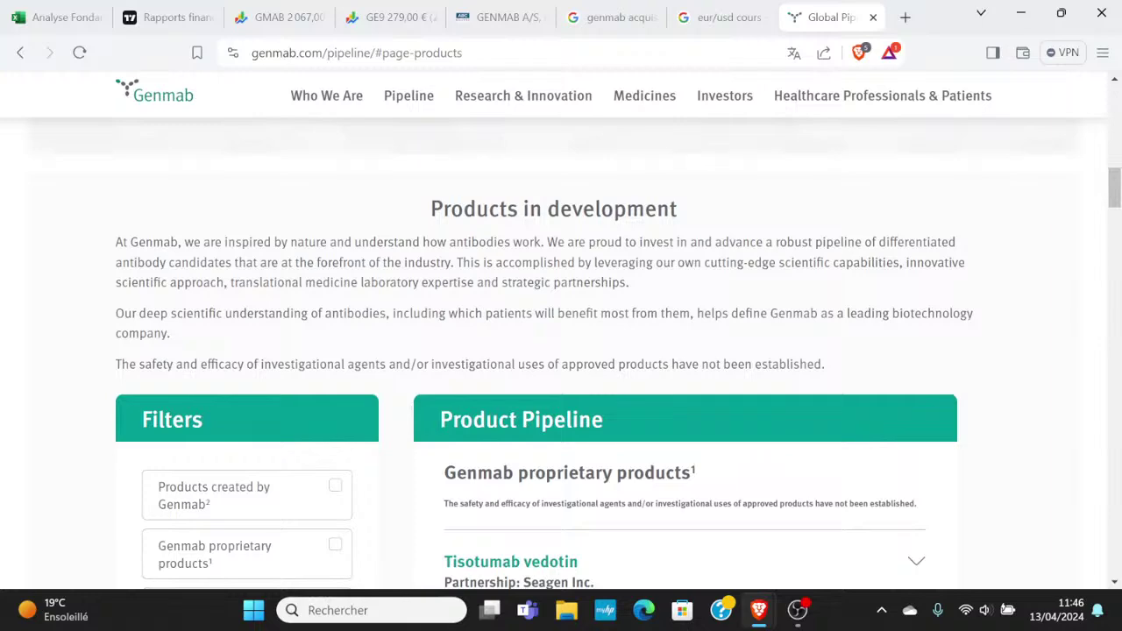
scroll(401, 293, down, 6)
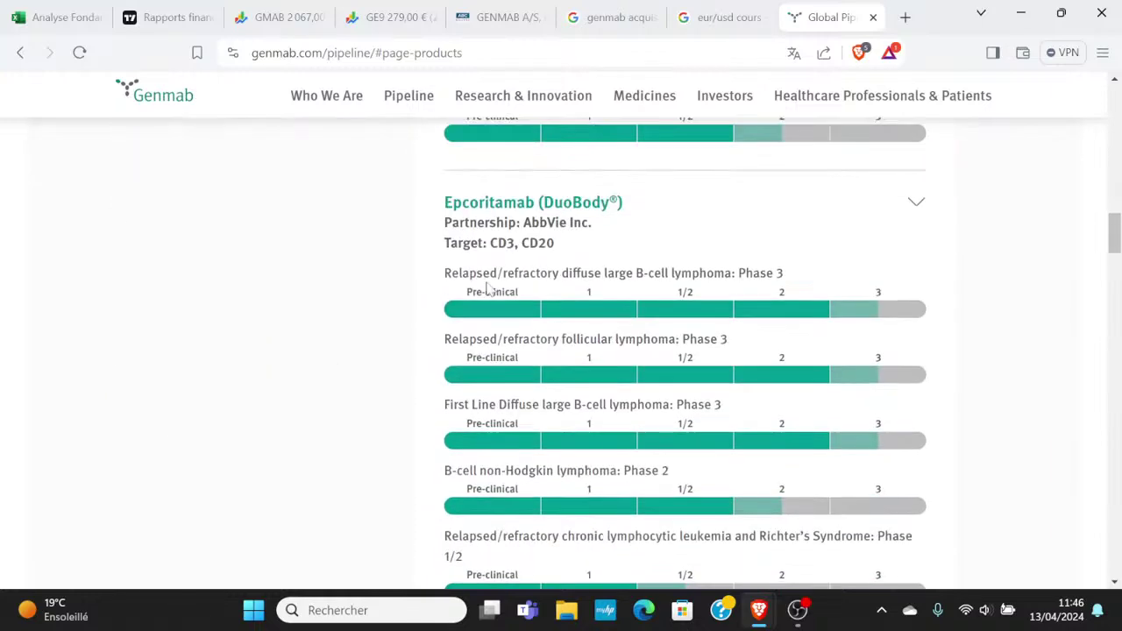
scroll(683, 350, down, 3)
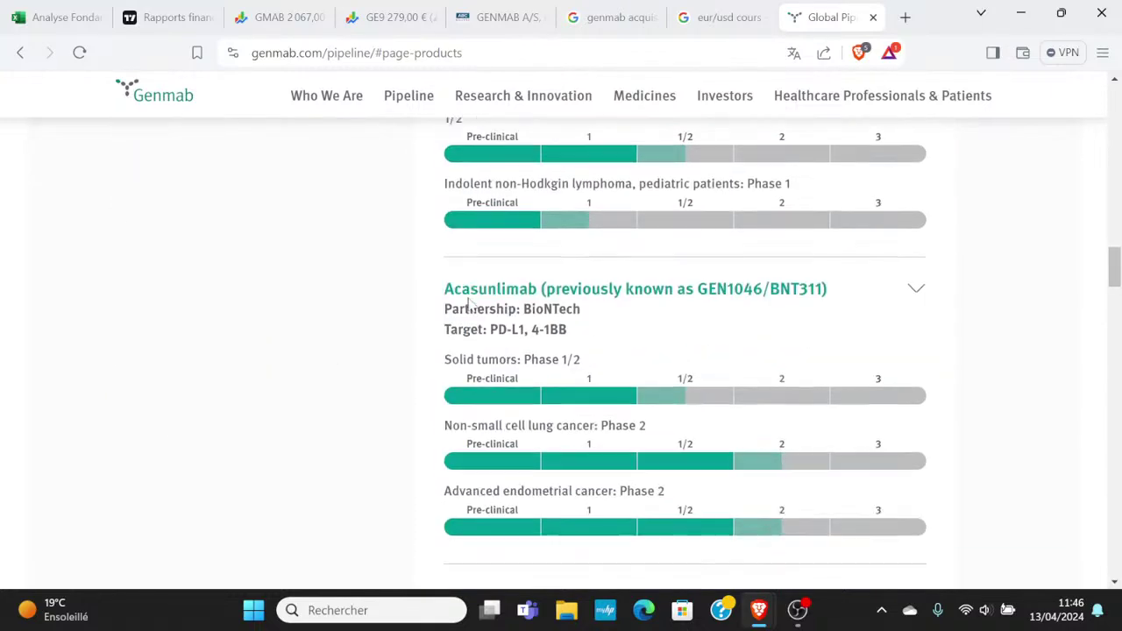
scroll(684, 350, up, 2)
scroll(517, 396, up, 1)
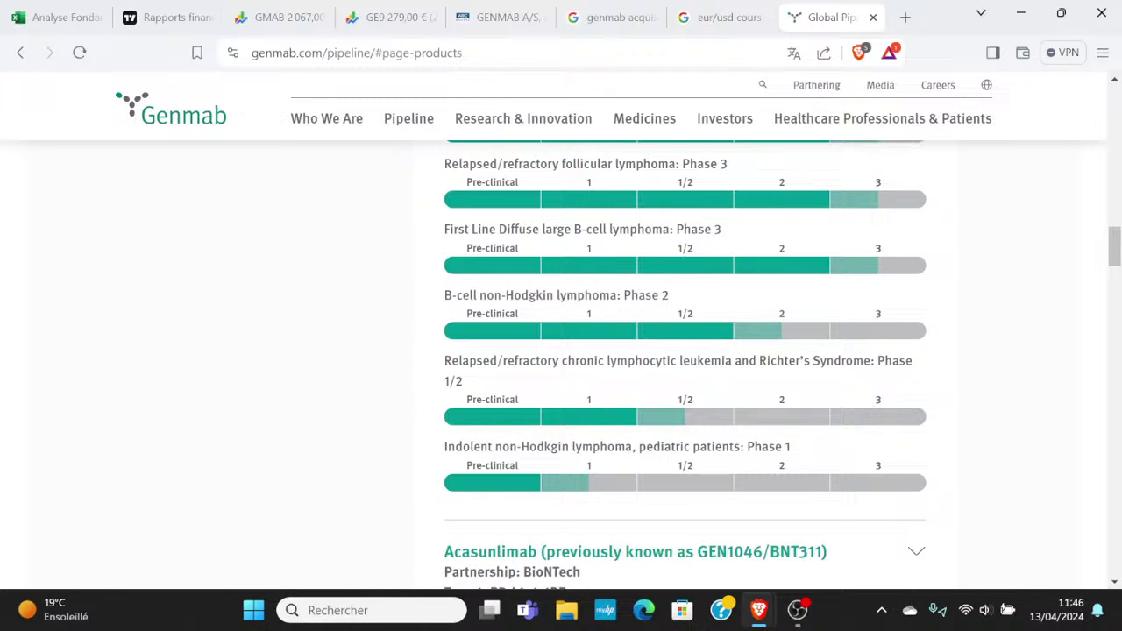
scroll(503, 341, down, 4)
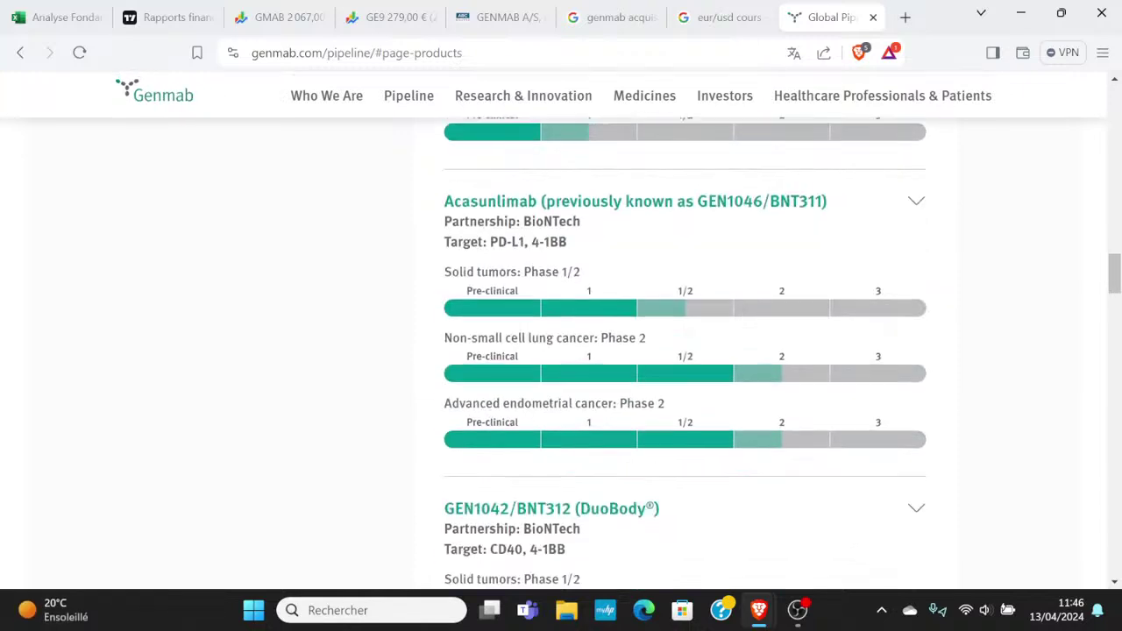
scroll(563, 375, down, 3)
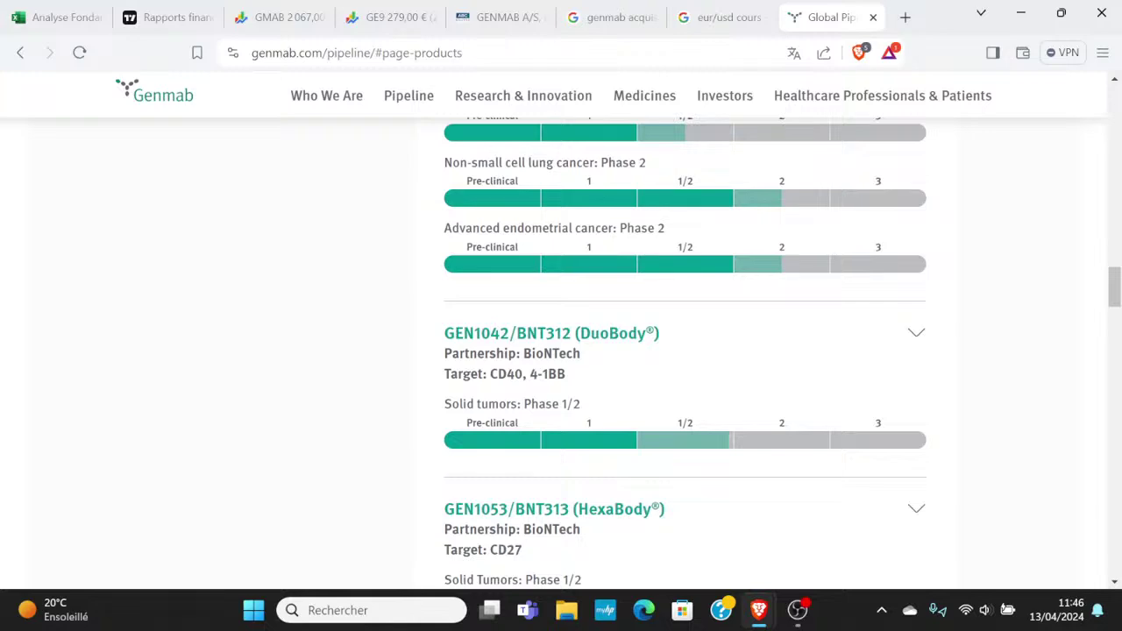
scroll(538, 350, down, 9)
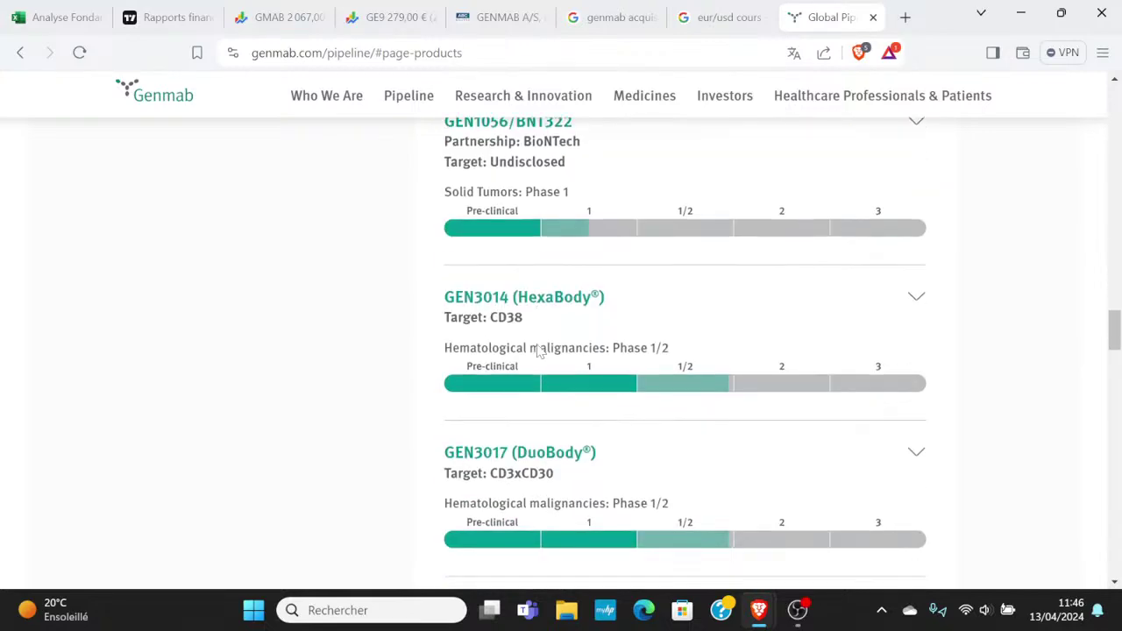
scroll(538, 351, up, 20)
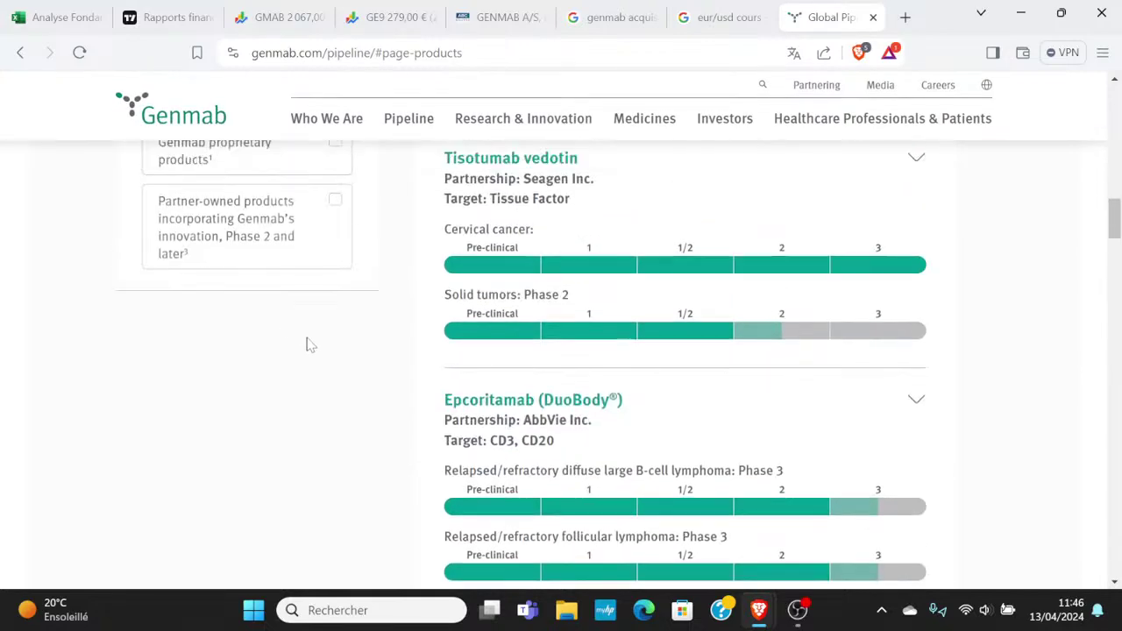
scroll(308, 363, down, 2)
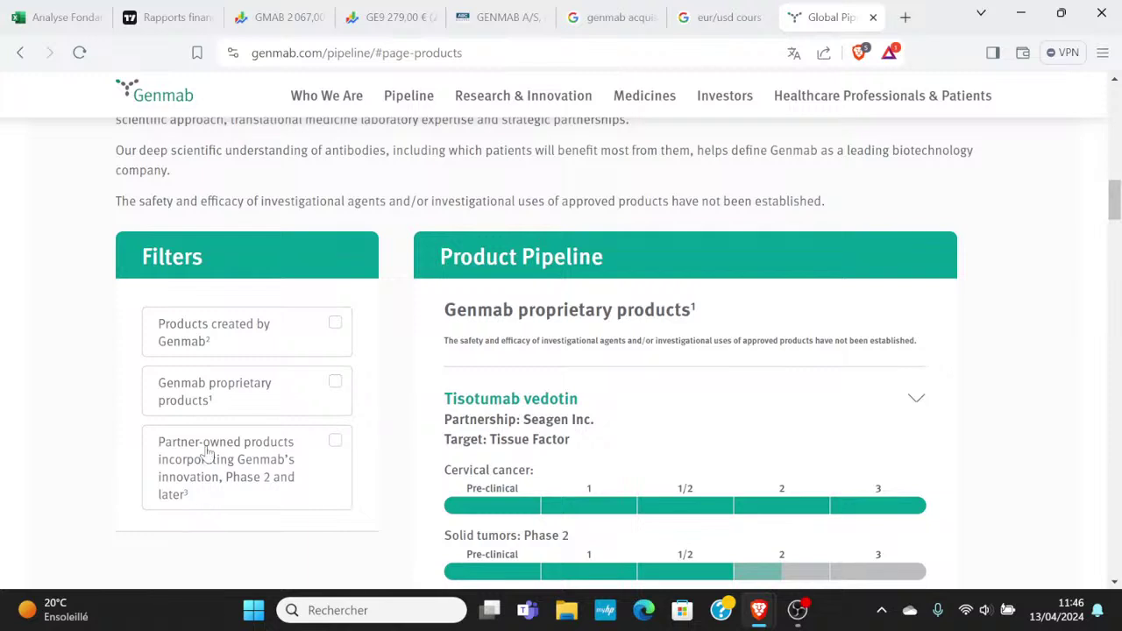
- Select GENMAB A/S's market capitalisation cell (C4) in the workbook and look up that figure in TradingView's key data
click(61, 8)
click(280, 352)
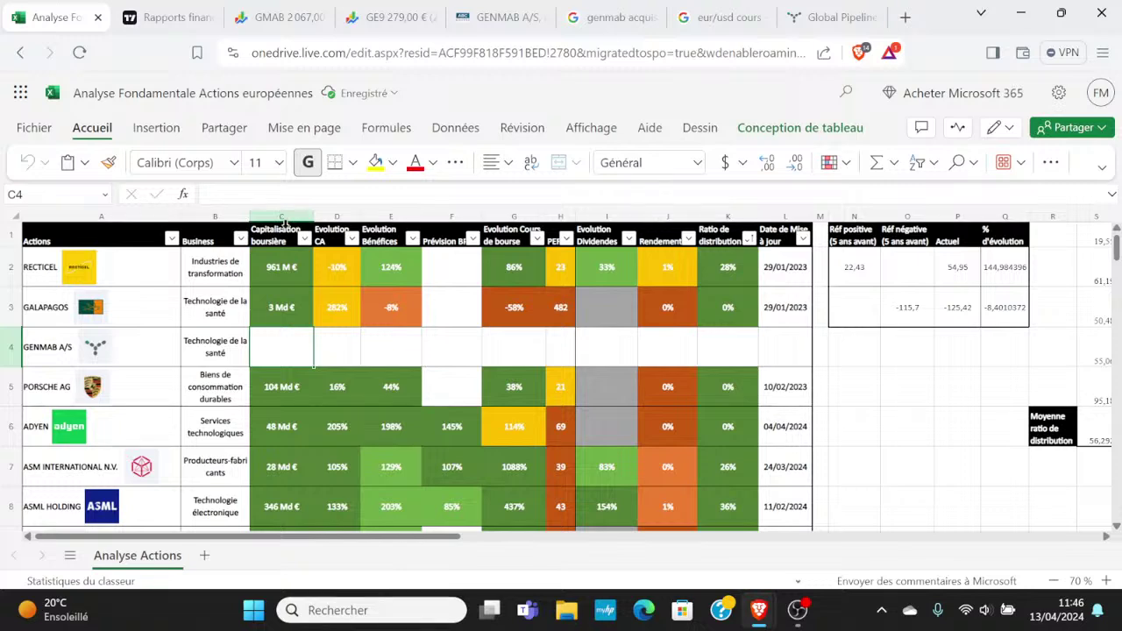
click(179, 8)
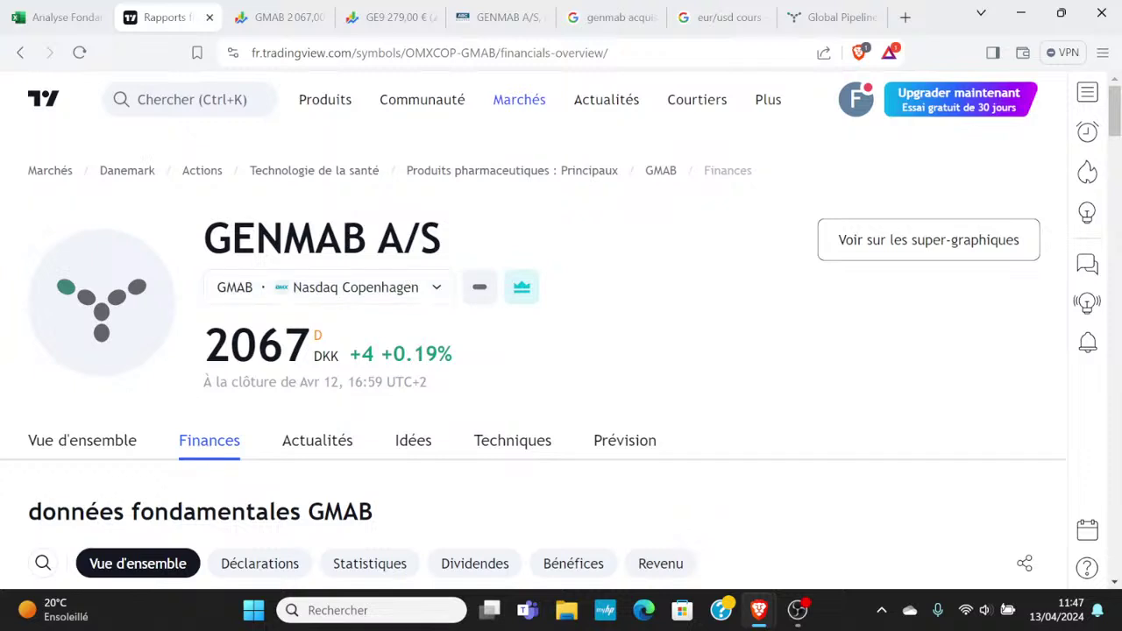
scroll(230, 443, down, 2)
scroll(175, 443, down, 1)
triple_click(129, 421)
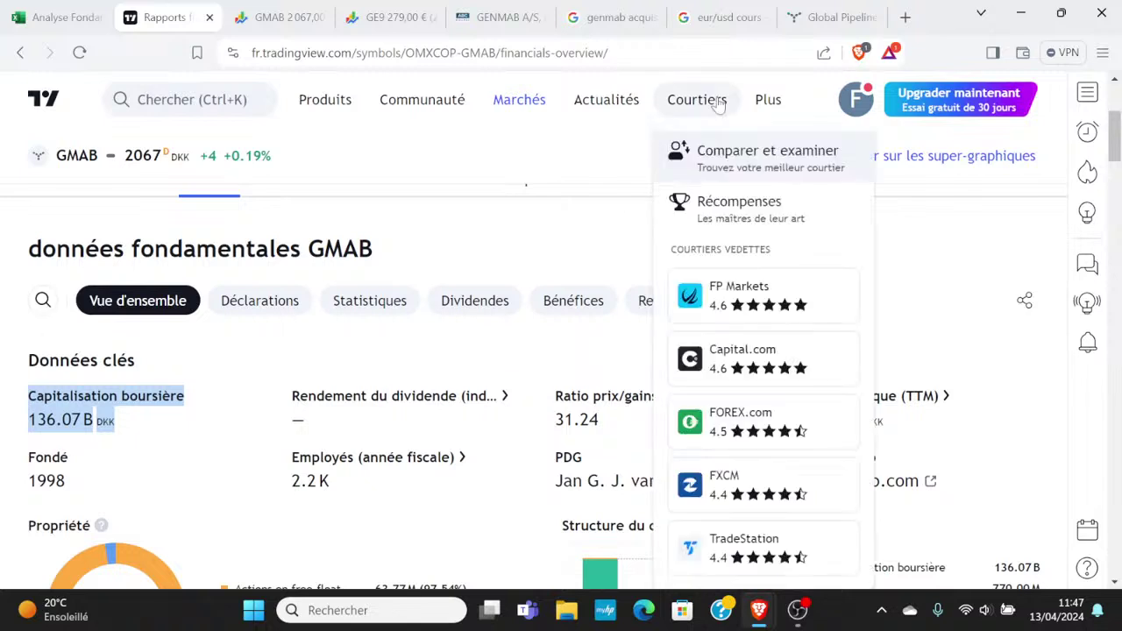
- Check the euro equivalent of Genmab's market capitalisation, 136.07 Danish kroner (billions), in the Google currency converter
click(739, 19)
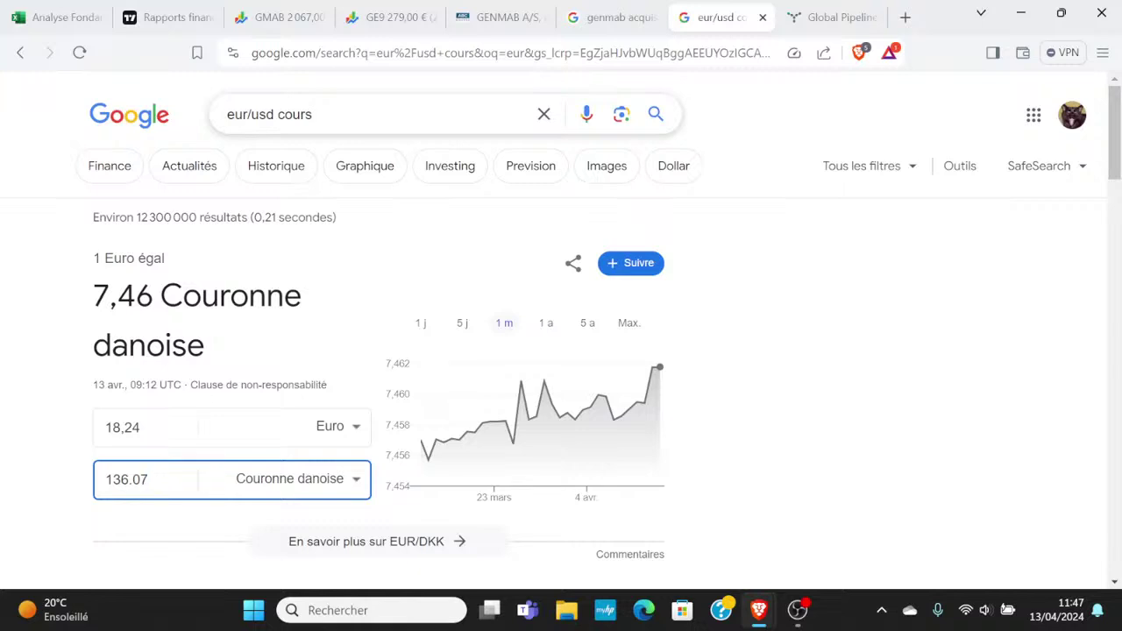
click(363, 483)
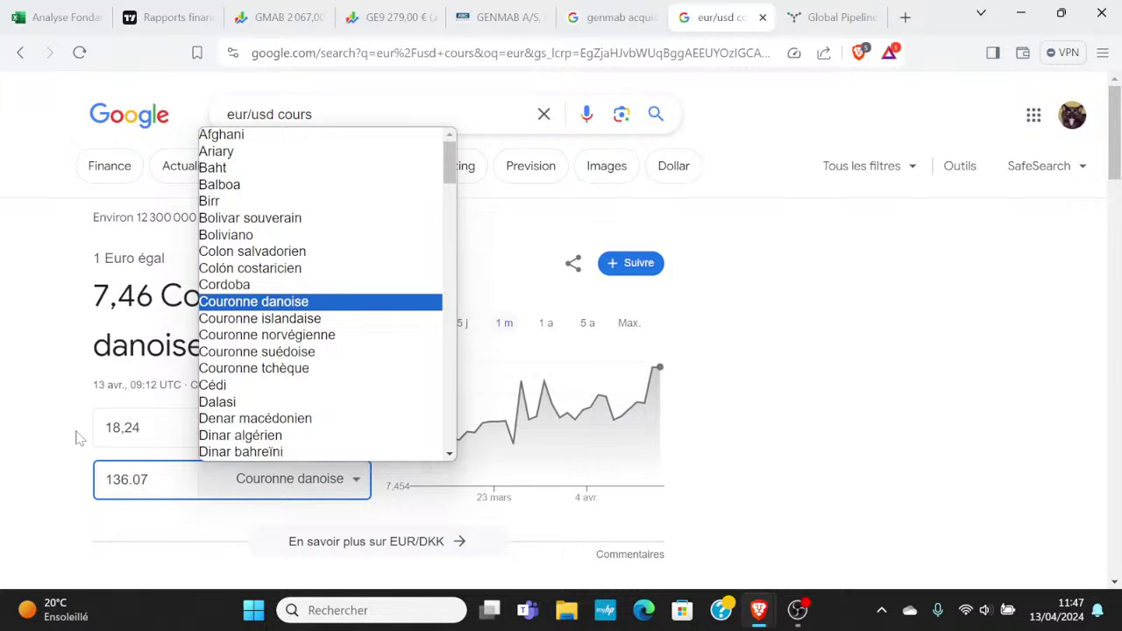
click(28, 396)
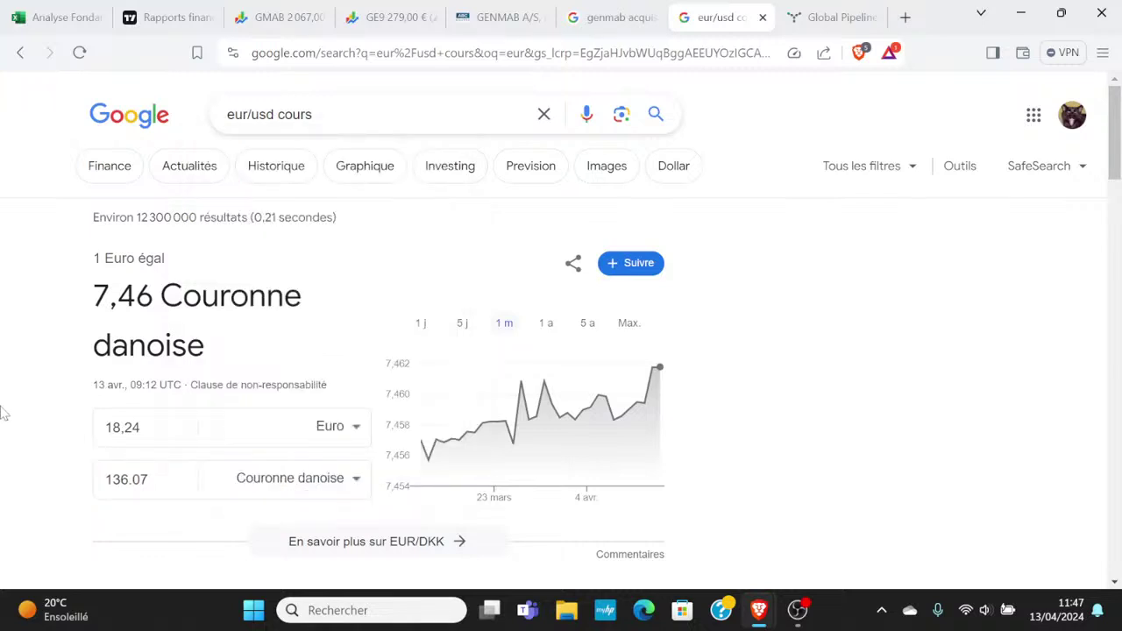
click(140, 479)
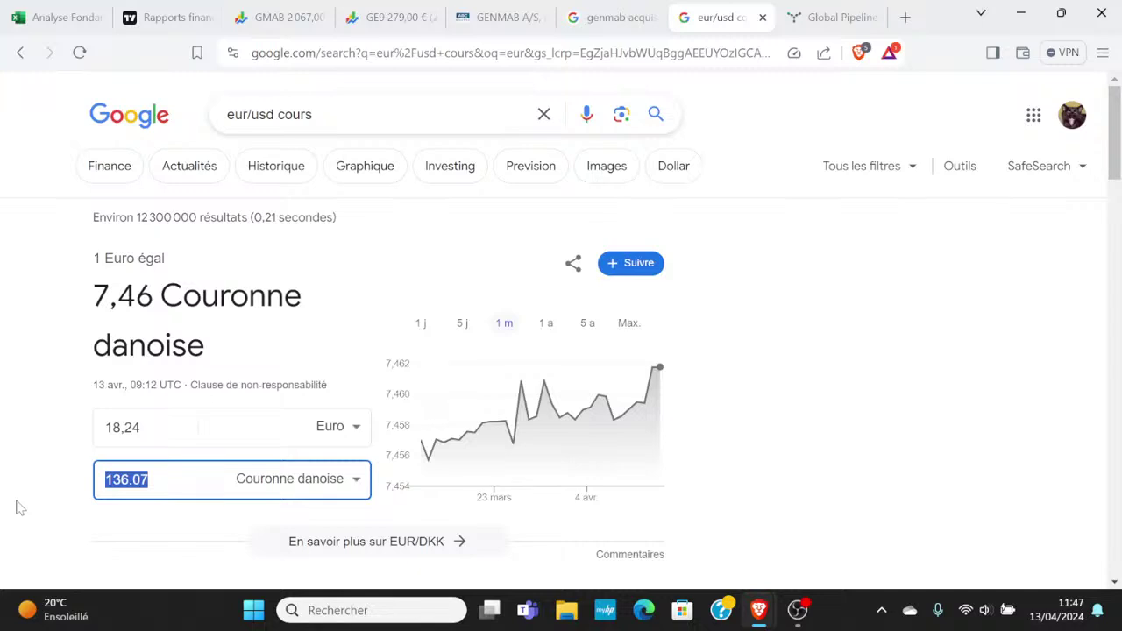
key(shift+Tab)
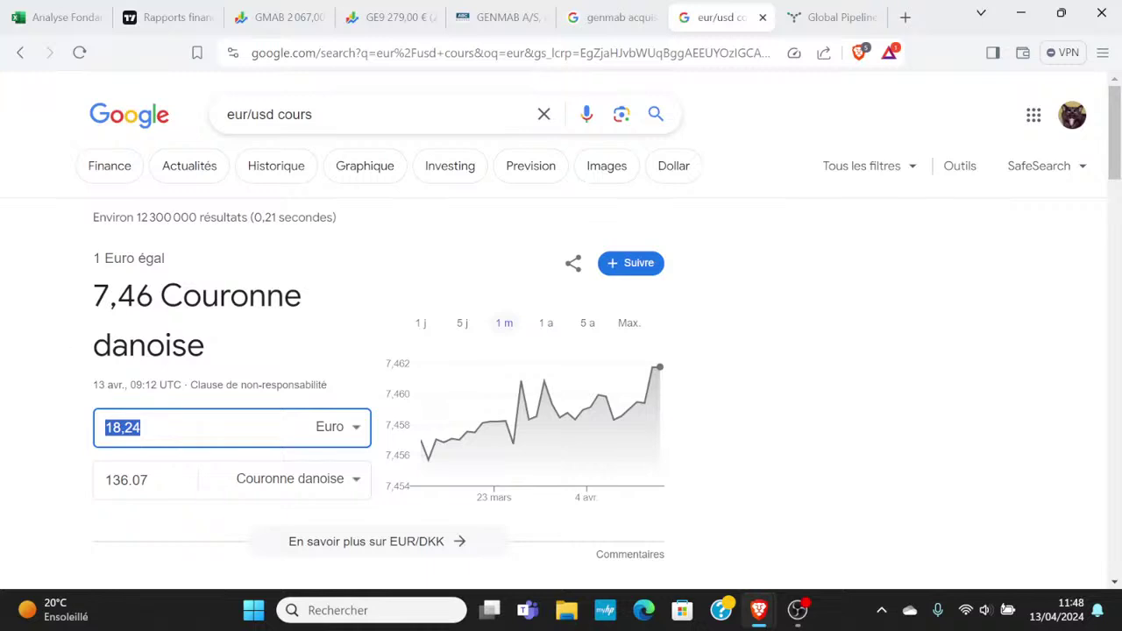
- Copy PORSCHE AG's market capitalisation cell into GENMAB A/S's cell C4 in the workbook and change the value to 18 Md €
click(53, 17)
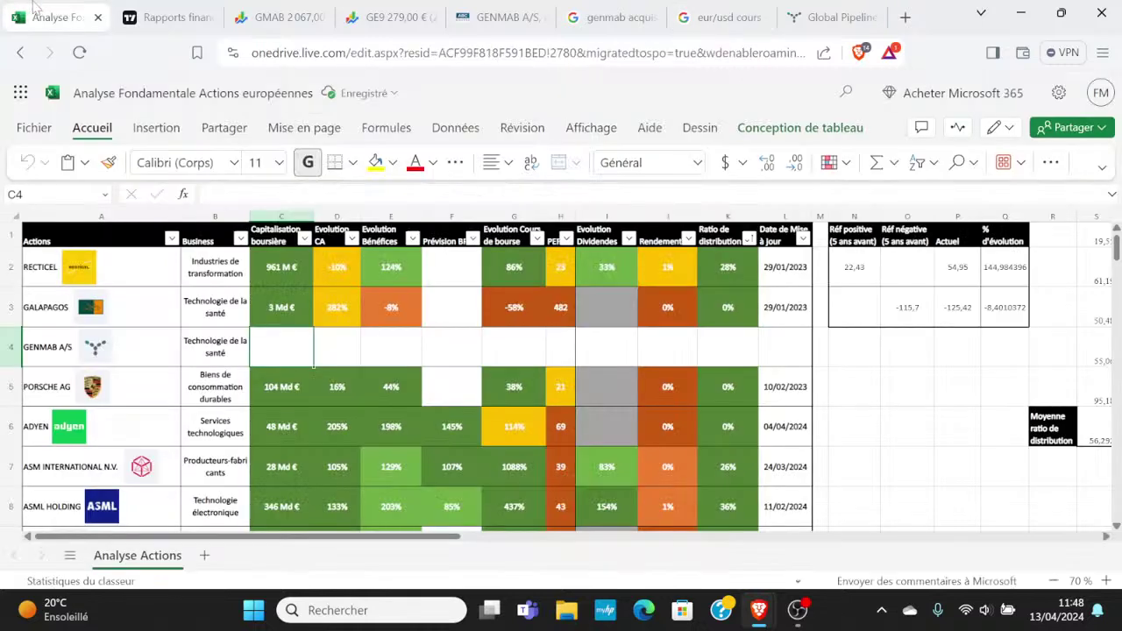
click(307, 393)
key(ctrl+c)
key(Up)
key(ctrl+v)
double_click(275, 342)
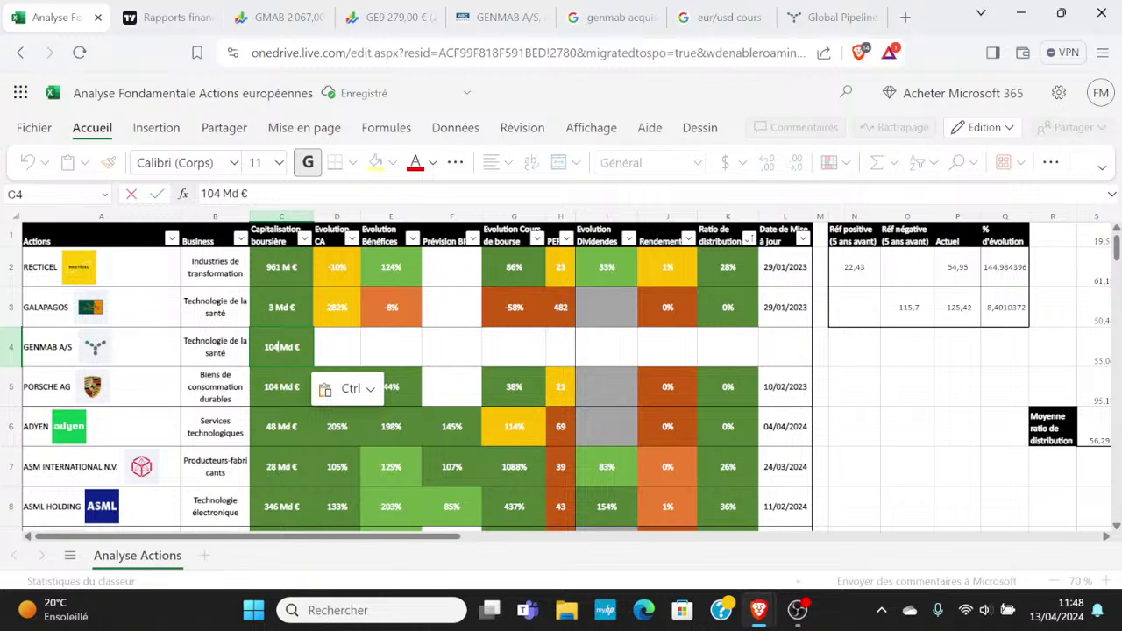
key(BackSpace)
key(BackSpace)
text(8)
key(Return)
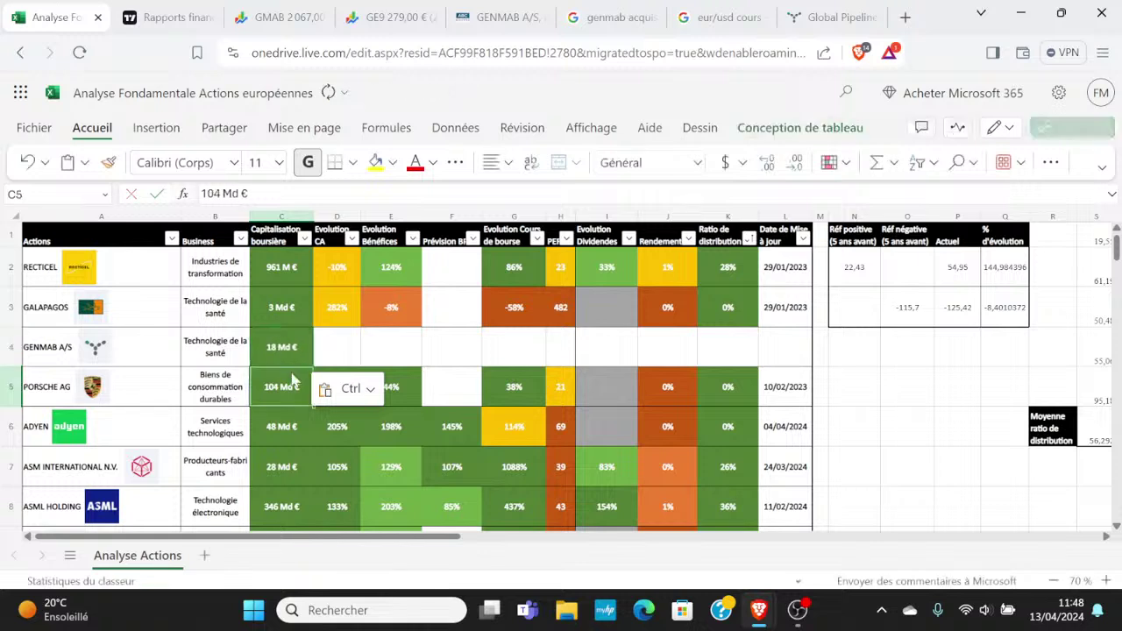
key(Up)
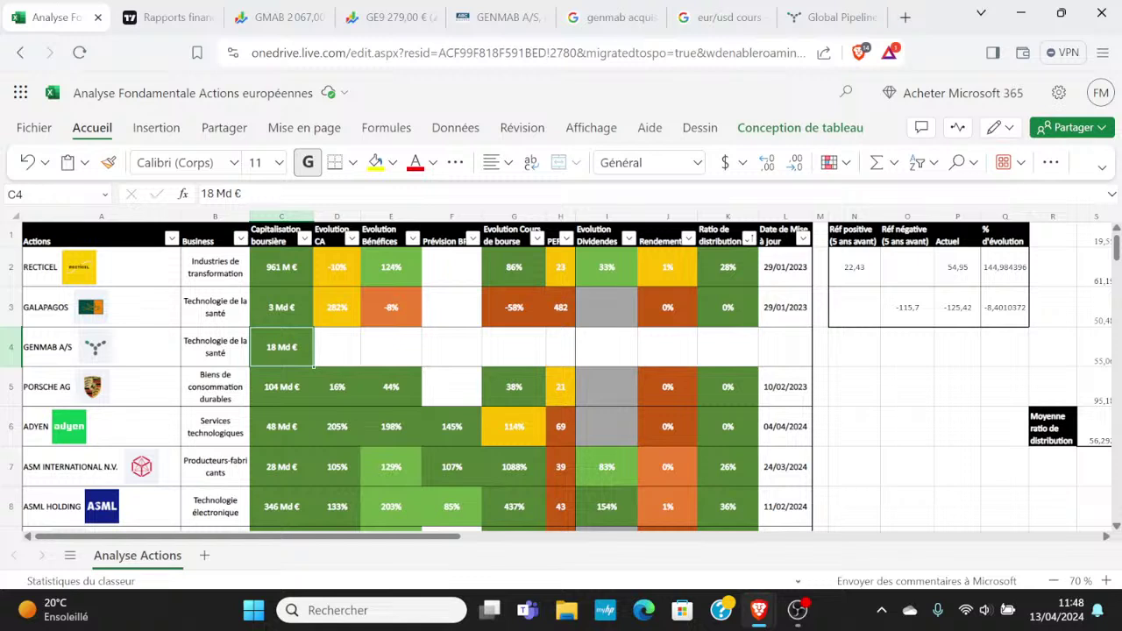
- Review the workbook's remaining indicator columns D to K, and examine Genmab's annual performance and revenue breakdown by business and country on TradingView
drag(340, 391, 717, 383)
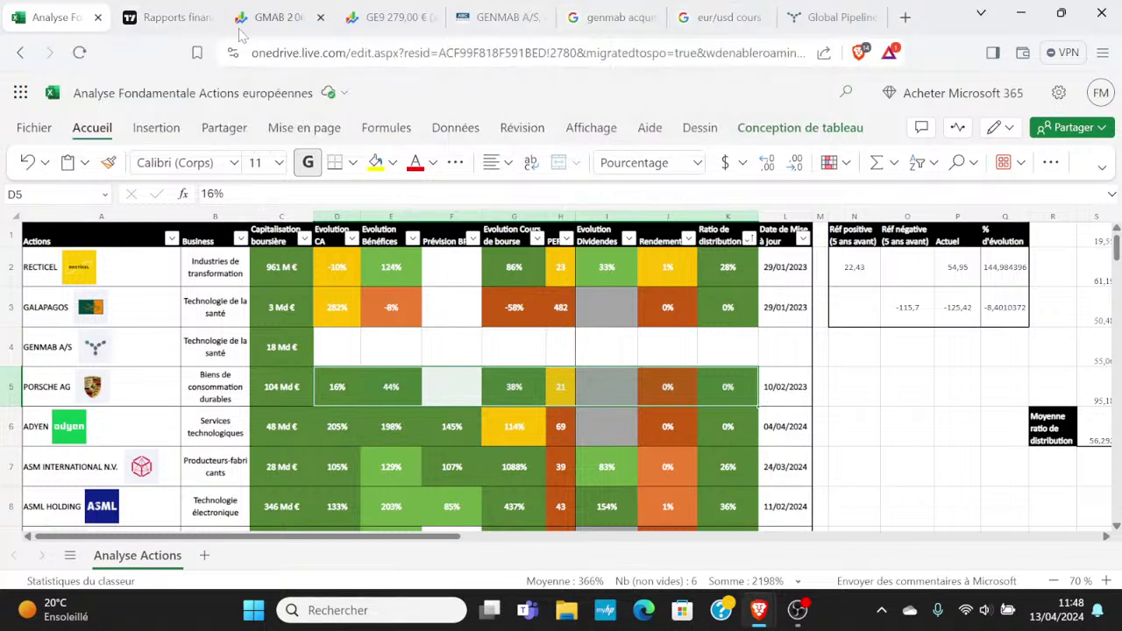
click(191, 11)
scroll(233, 364, down, 20)
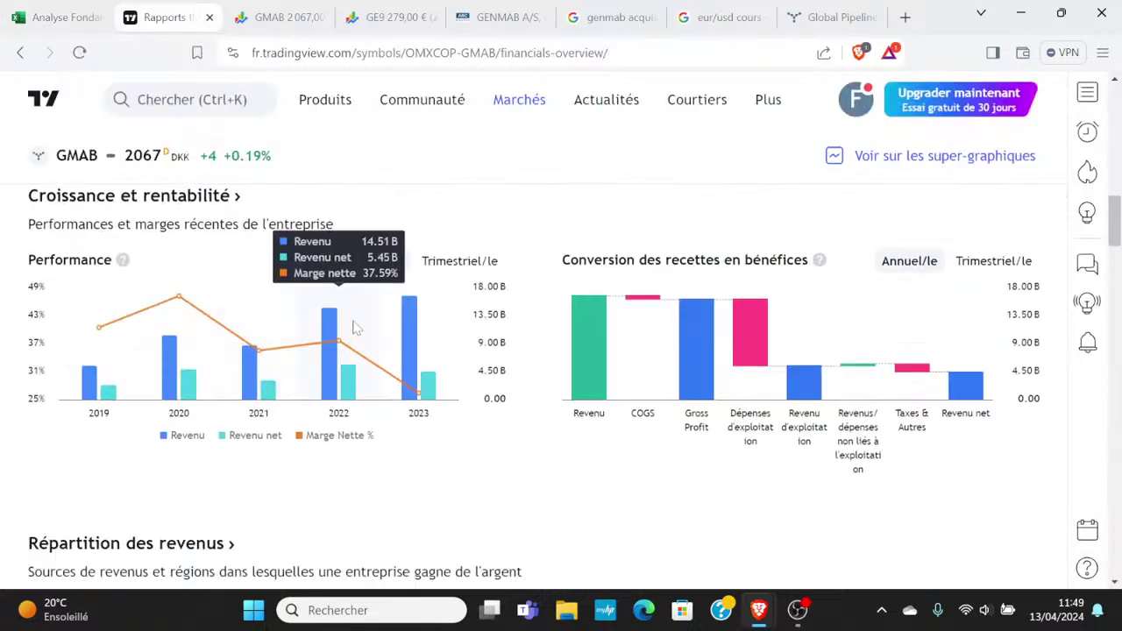
scroll(500, 354, down, 1)
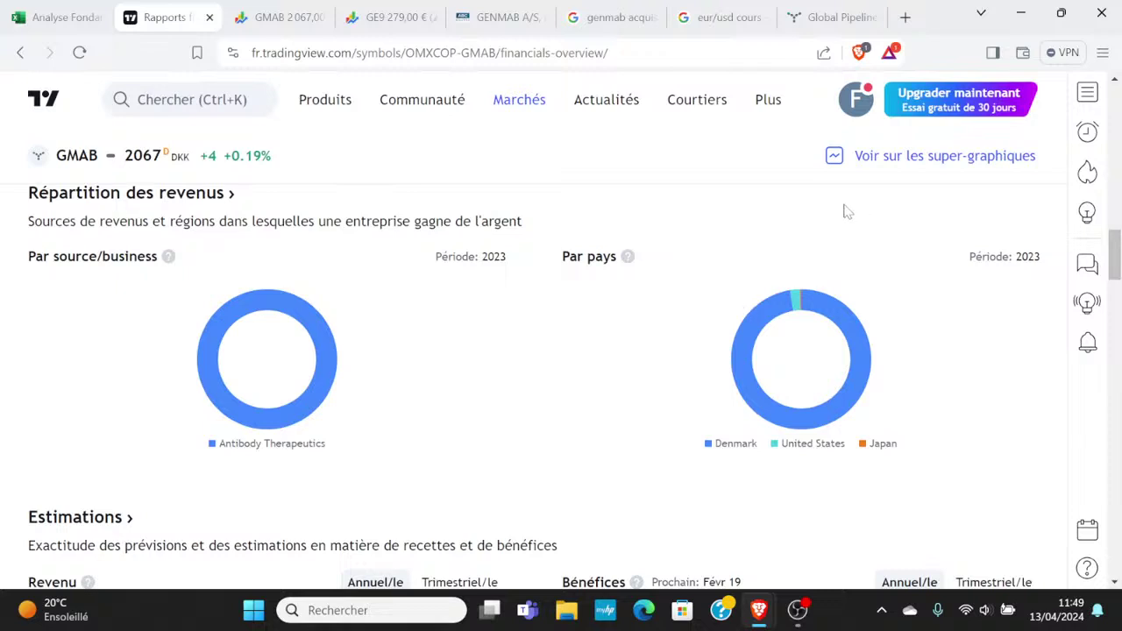
mouse_move(859, 351)
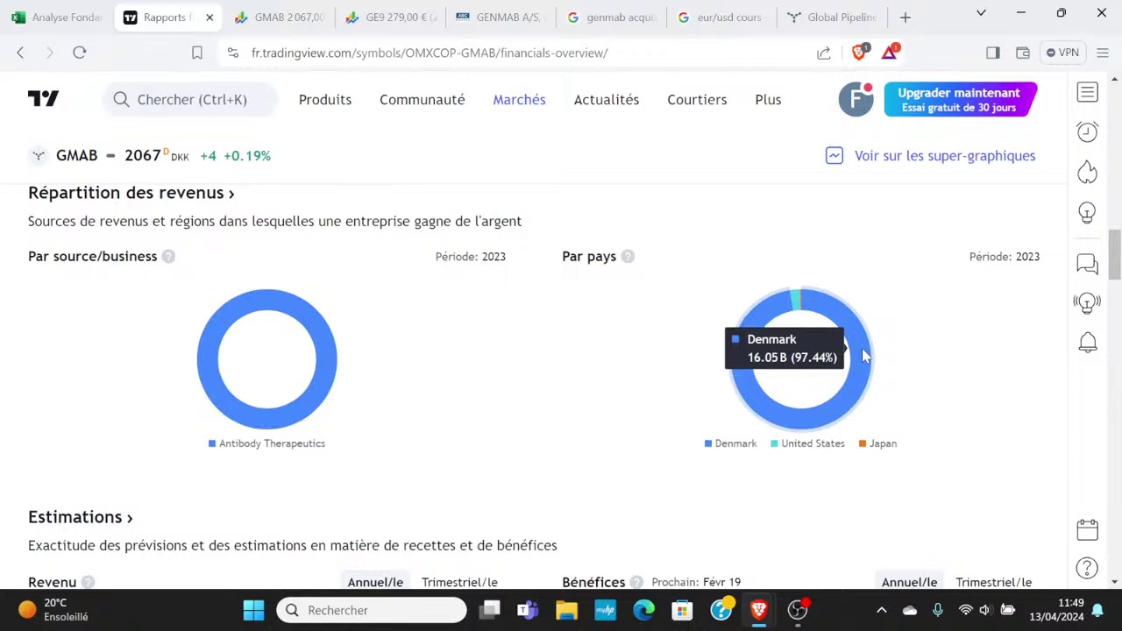
mouse_move(798, 313)
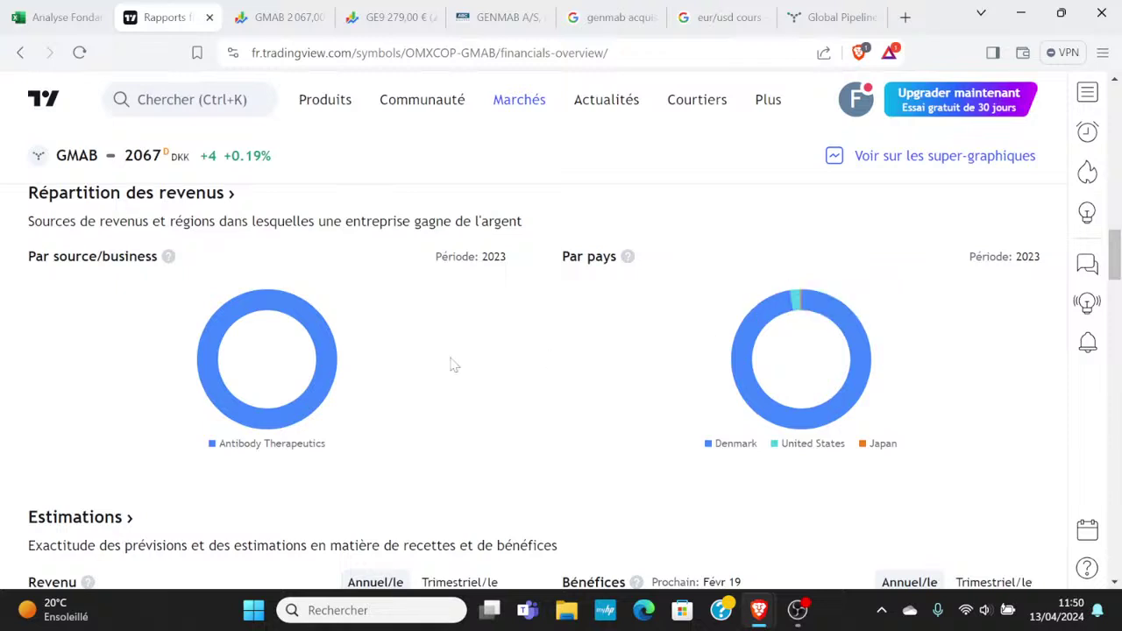
- Examine Genmab's yearly debt, free cash flow and cash levels from 2019 to 2023 in the financial health section
scroll(324, 339, down, 5)
scroll(325, 339, down, 2)
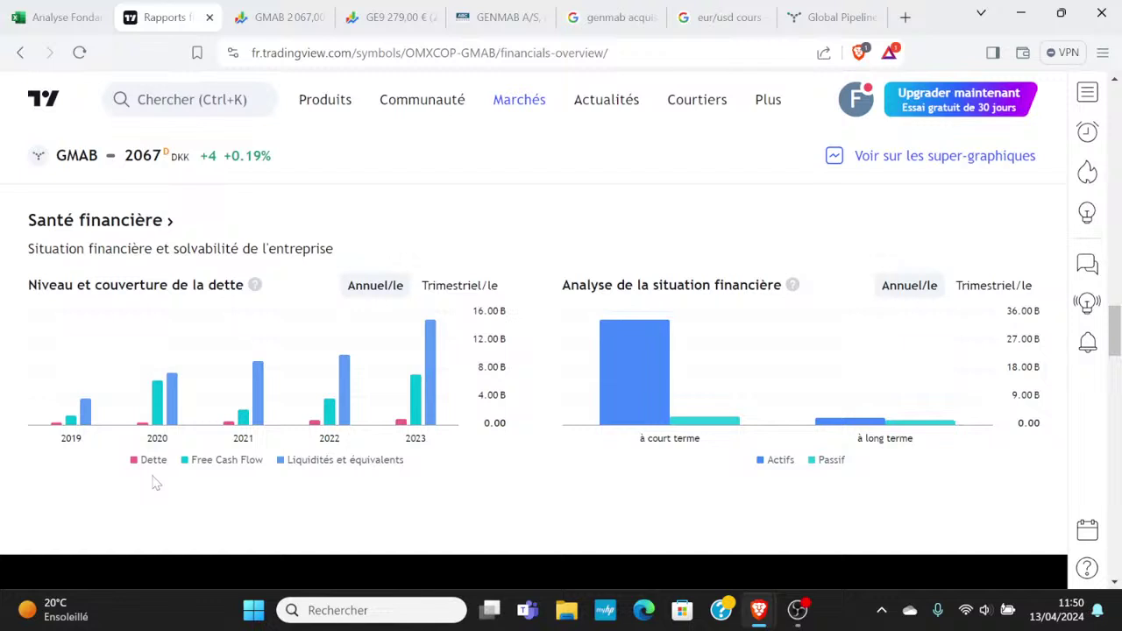
mouse_move(130, 428)
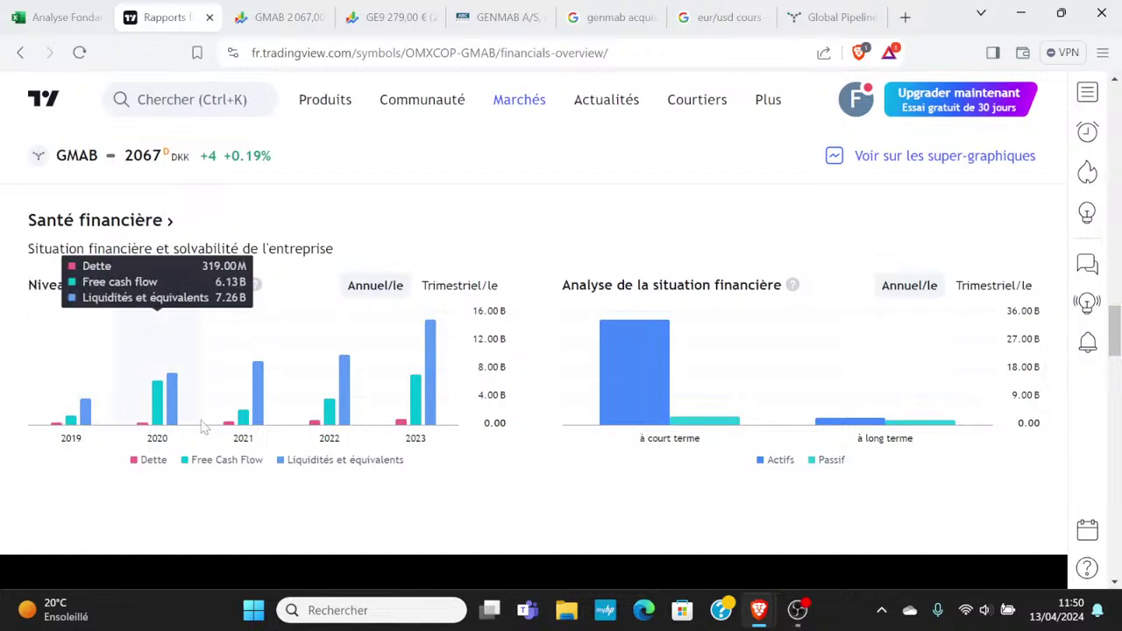
mouse_move(420, 441)
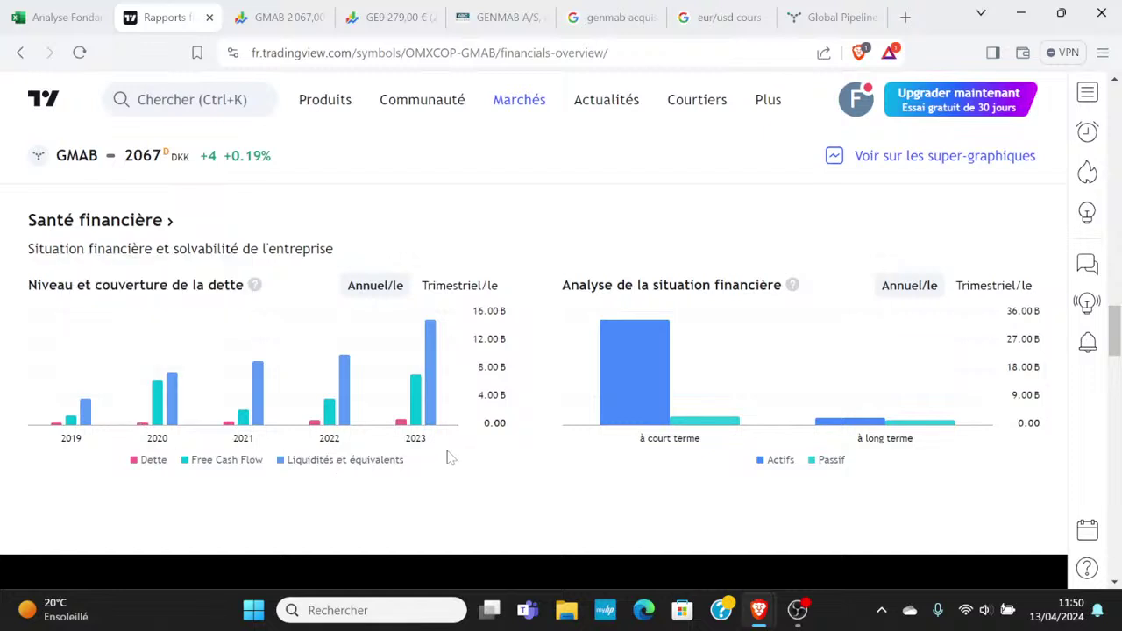
mouse_move(576, 121)
mouse_move(233, 396)
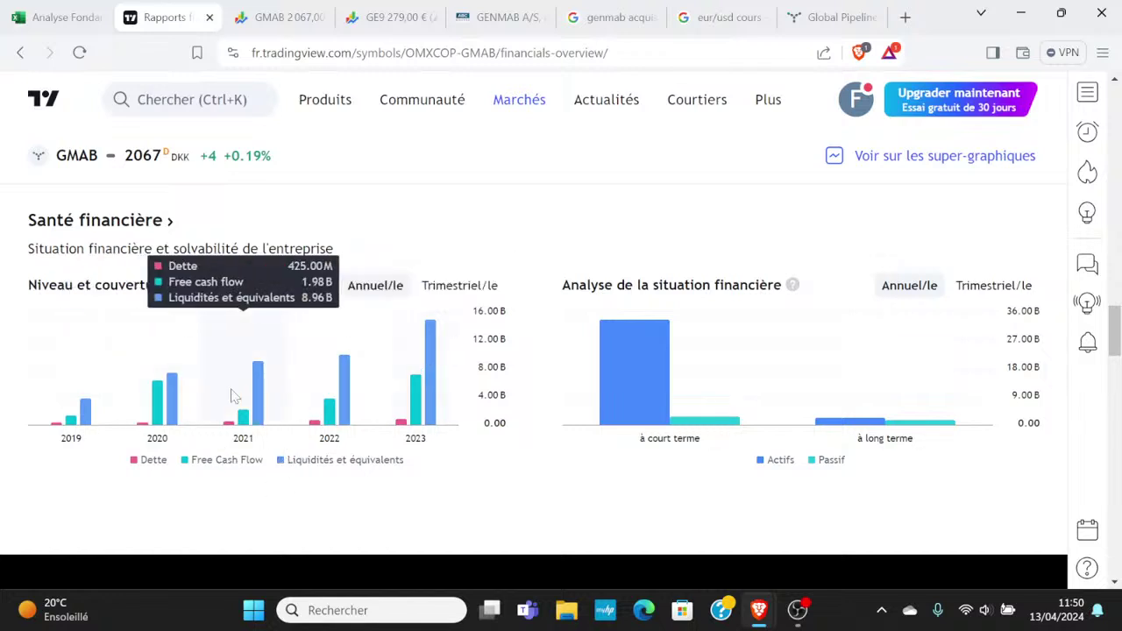
mouse_move(444, 328)
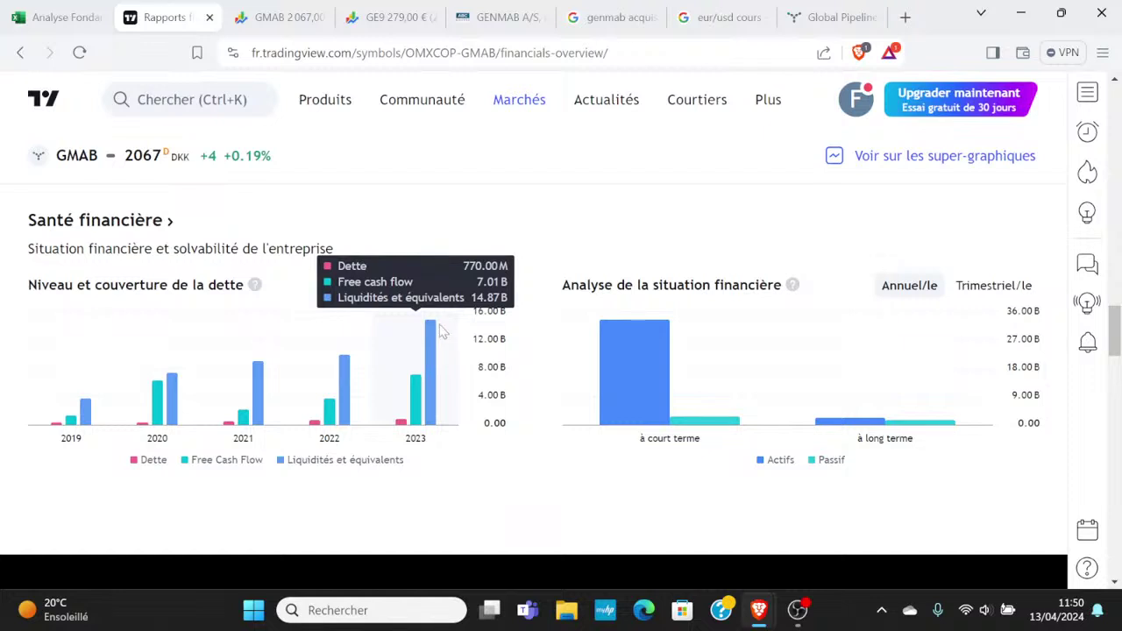
mouse_move(302, 414)
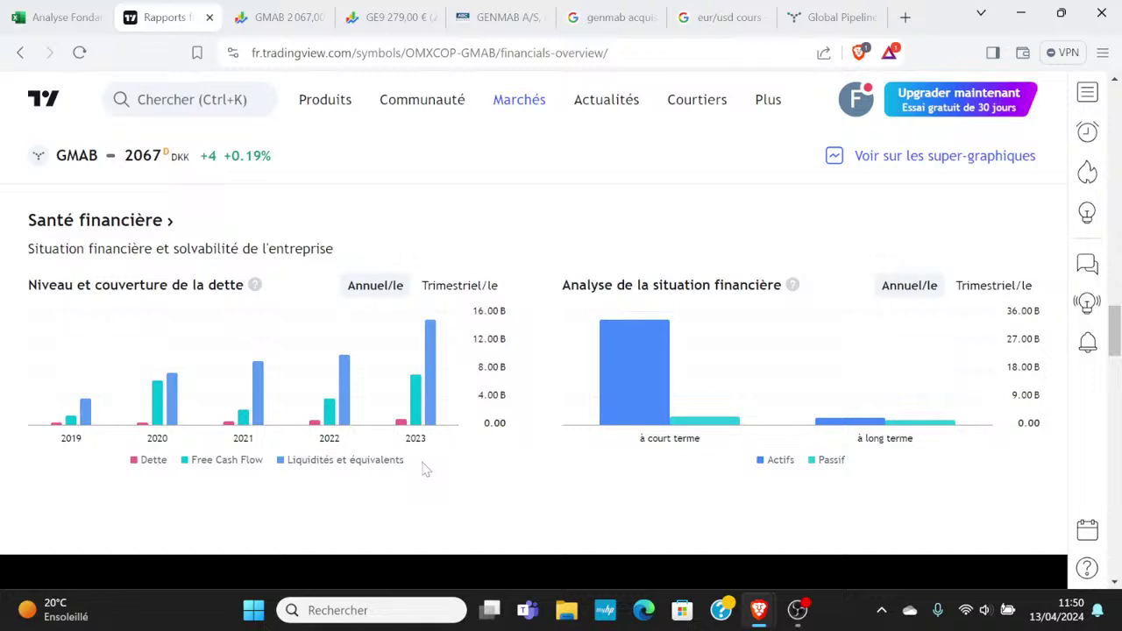
mouse_move(171, 364)
- Look through the "genmab acquisition" search results for news on the ProfoundBio takeover
click(608, 15)
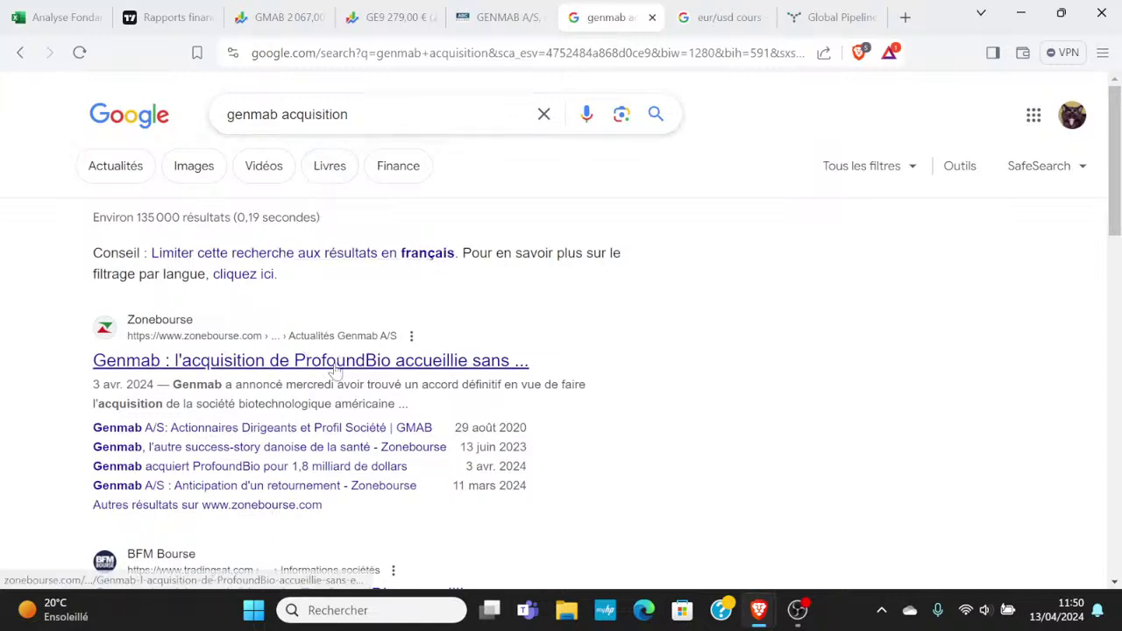
scroll(336, 370, down, 15)
scroll(336, 370, down, 6)
scroll(348, 375, up, 20)
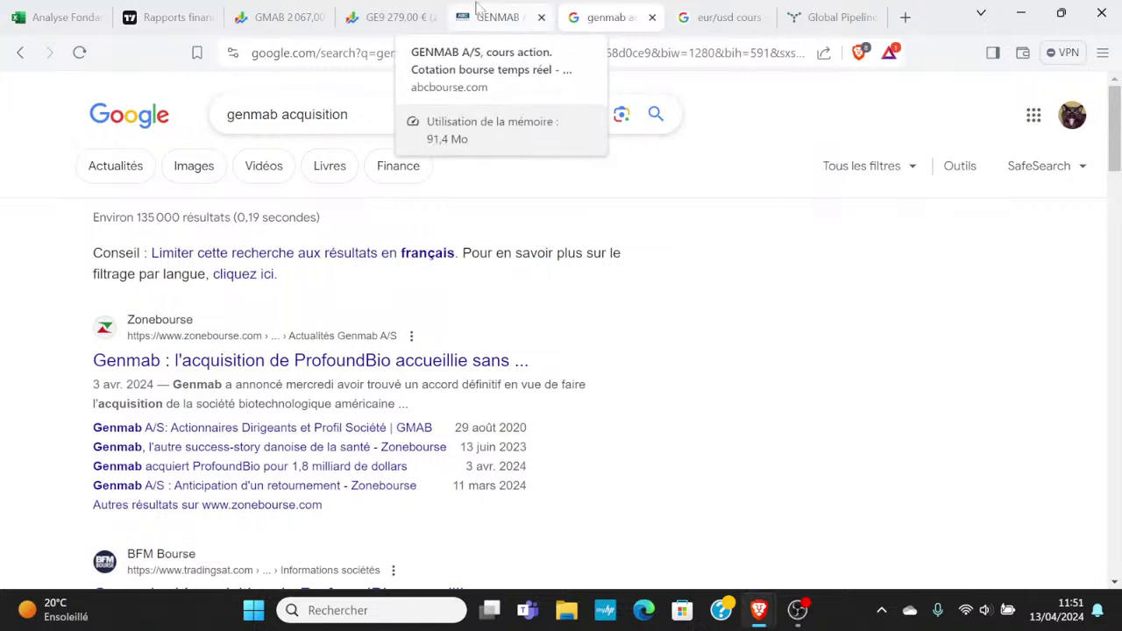
- Return to TradingView and compare Genmab's short-term and long-term assets and liabilities in the financial position chart
click(170, 17)
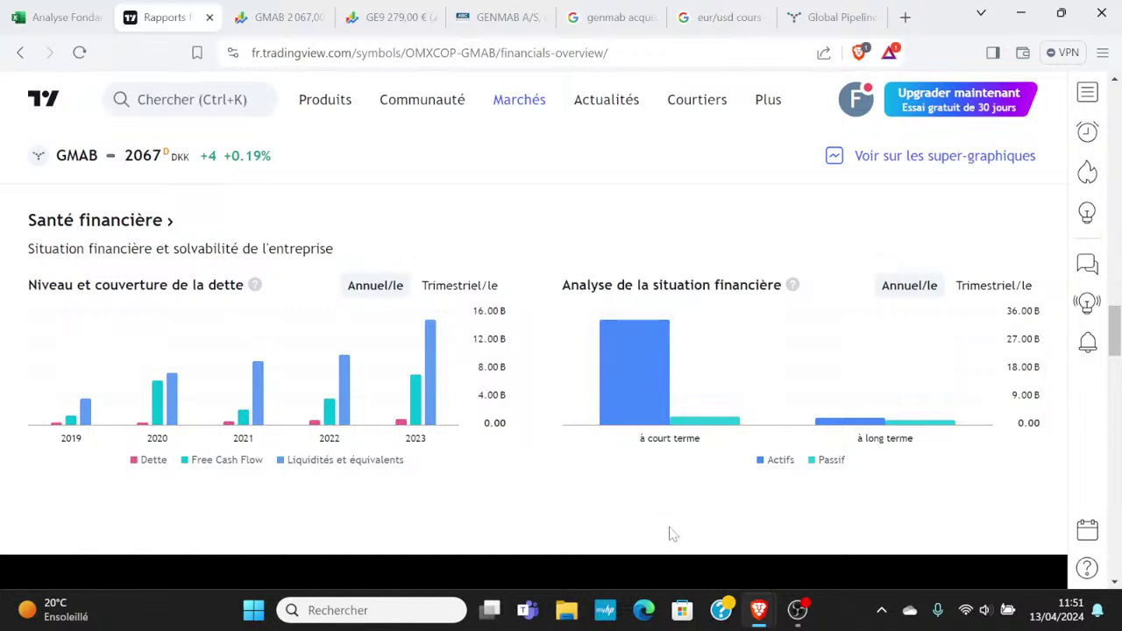
mouse_move(687, 382)
mouse_move(711, 418)
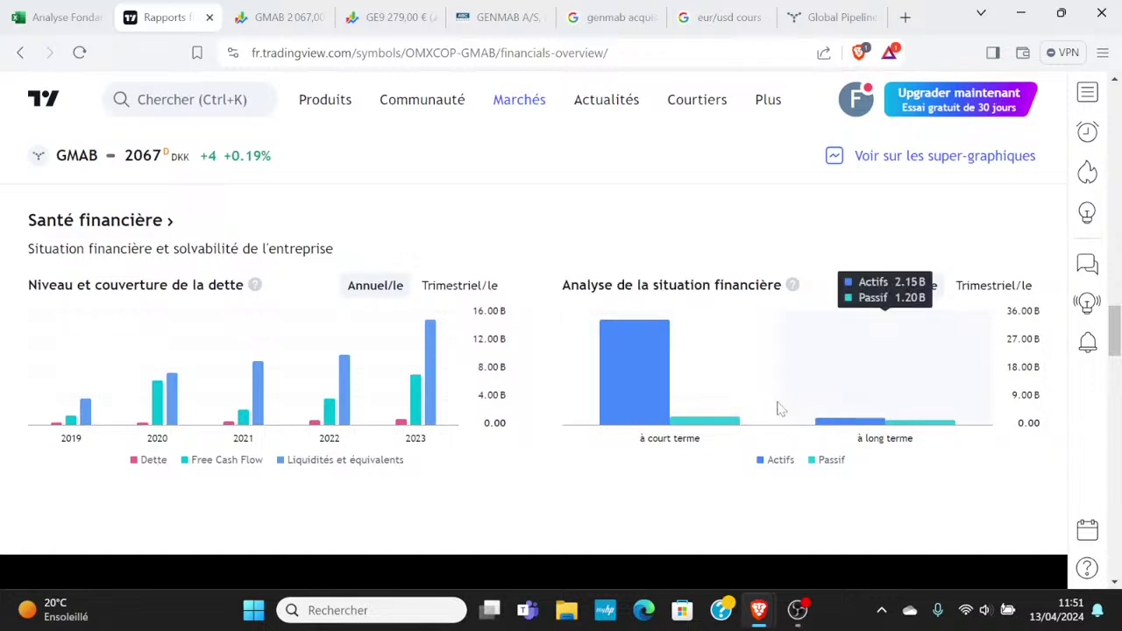
mouse_move(833, 375)
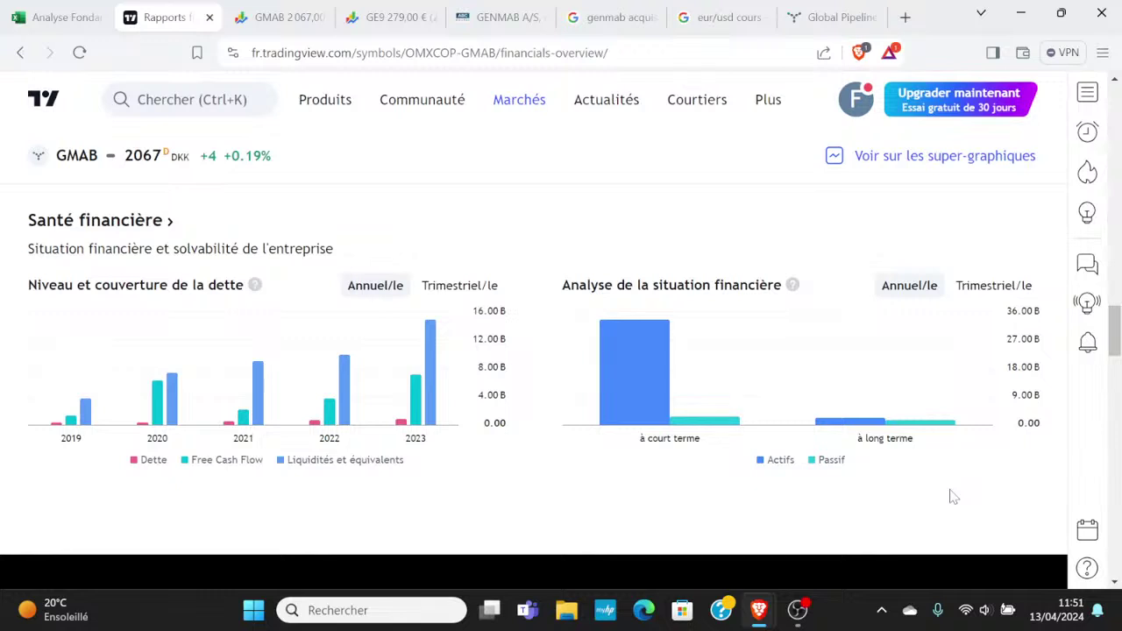
mouse_move(777, 407)
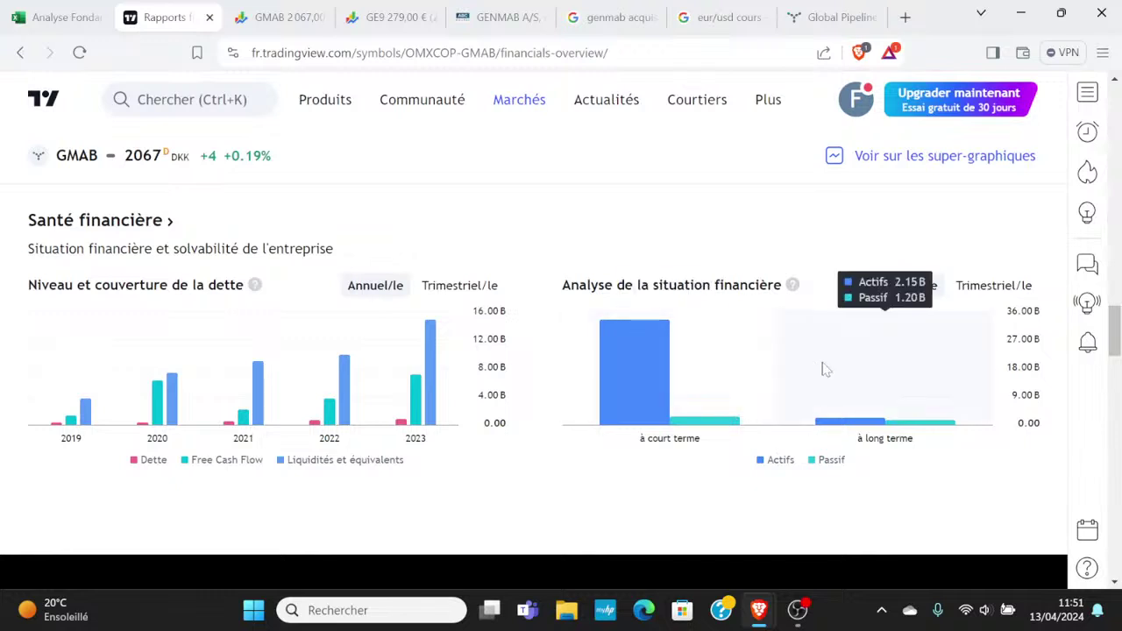
mouse_move(777, 332)
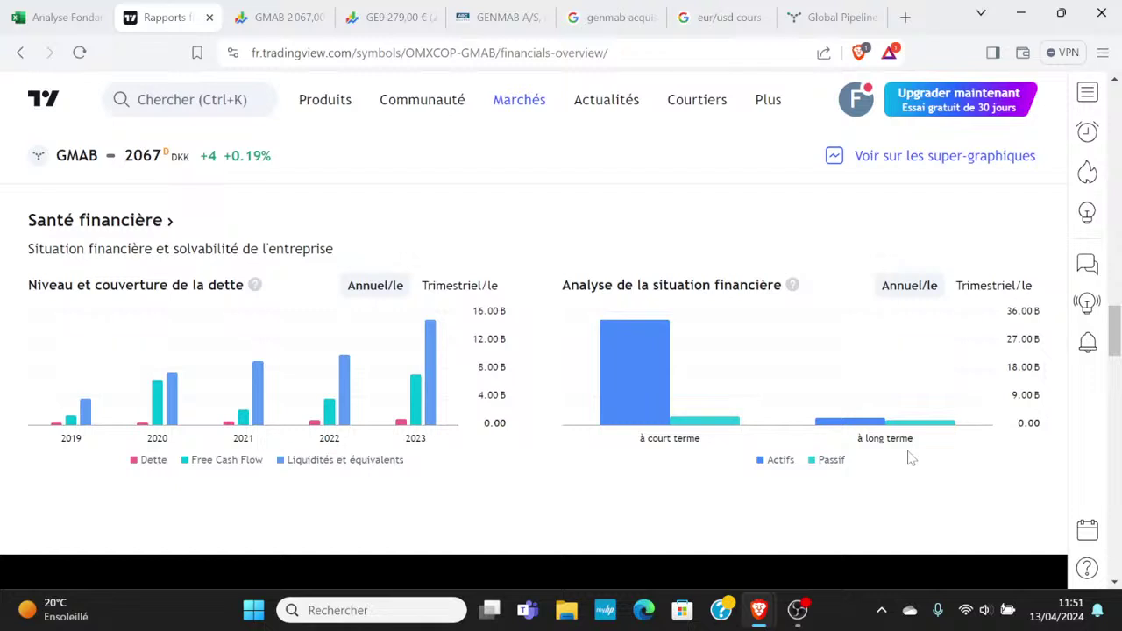
- Go back to the workbook and locate GENMAB A/S's empty cell D4 and the Evolution CA and Evolution Bénéfices headers
click(62, 17)
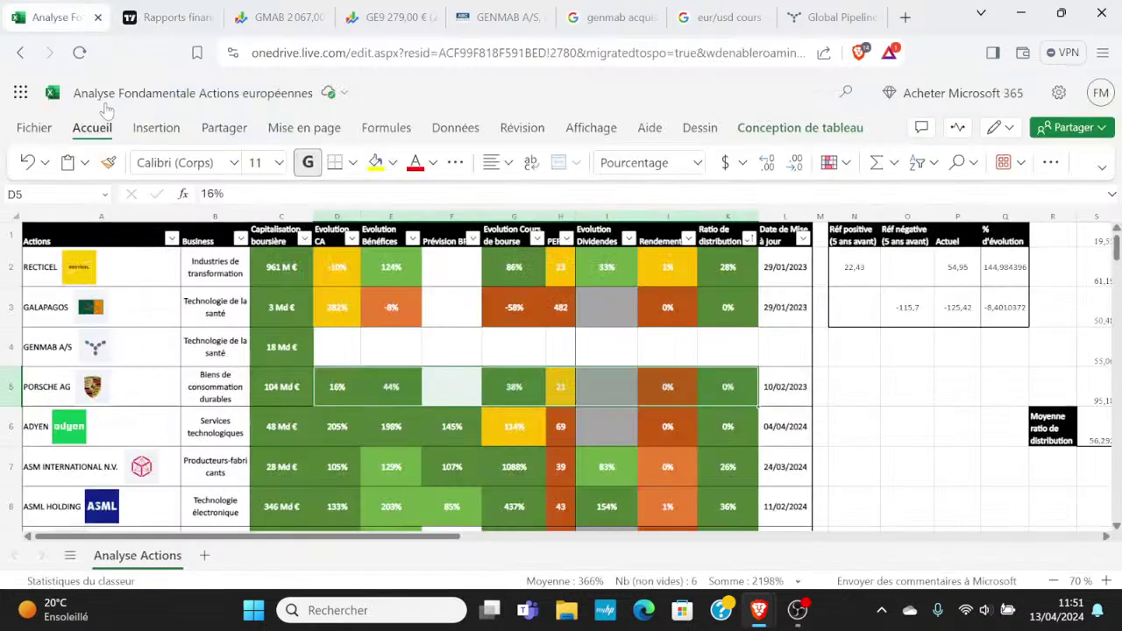
click(321, 349)
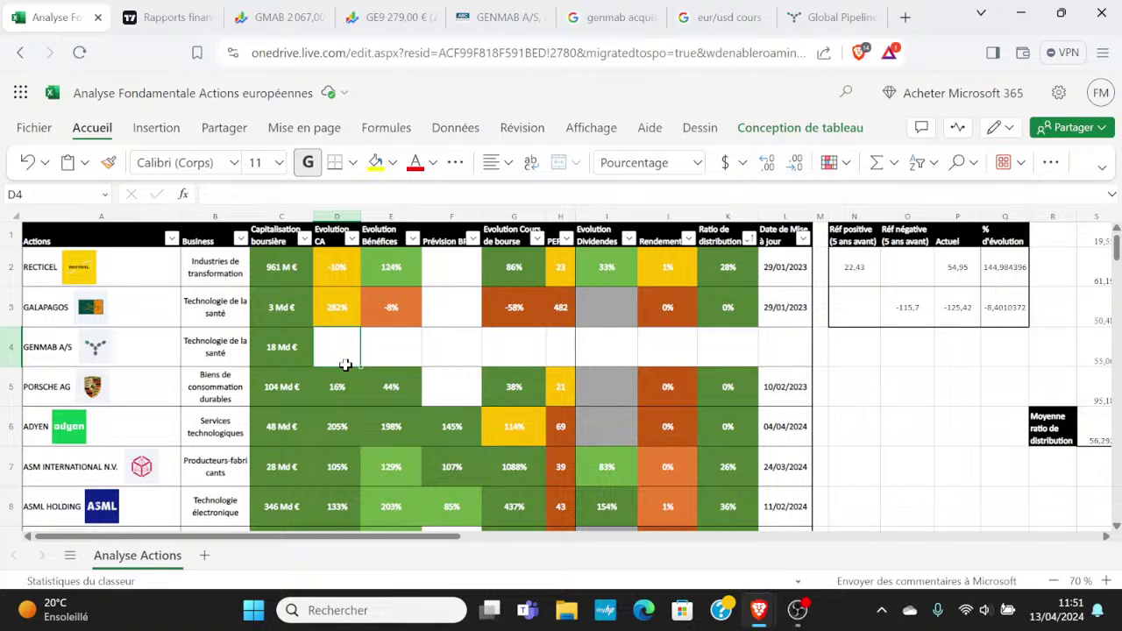
drag(331, 247, 386, 242)
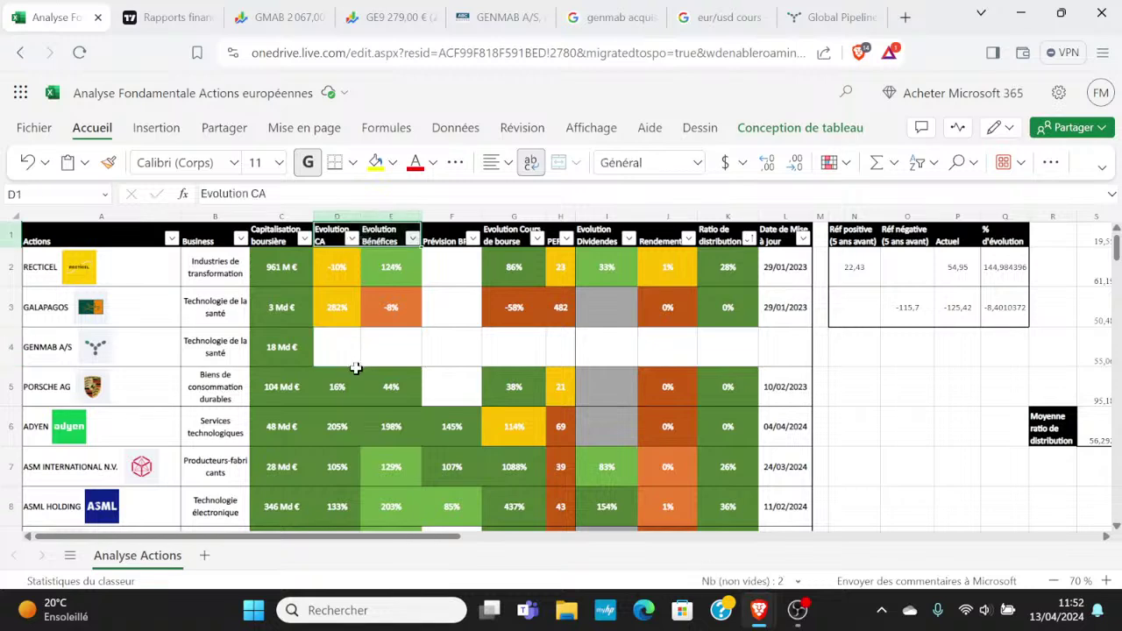
- Open Genmab's income statement (Déclarations) on TradingView and read the summary of its latest quarterly revenue and net income
click(162, 16)
scroll(311, 416, down, 5)
scroll(311, 416, up, 10)
scroll(316, 412, up, 10)
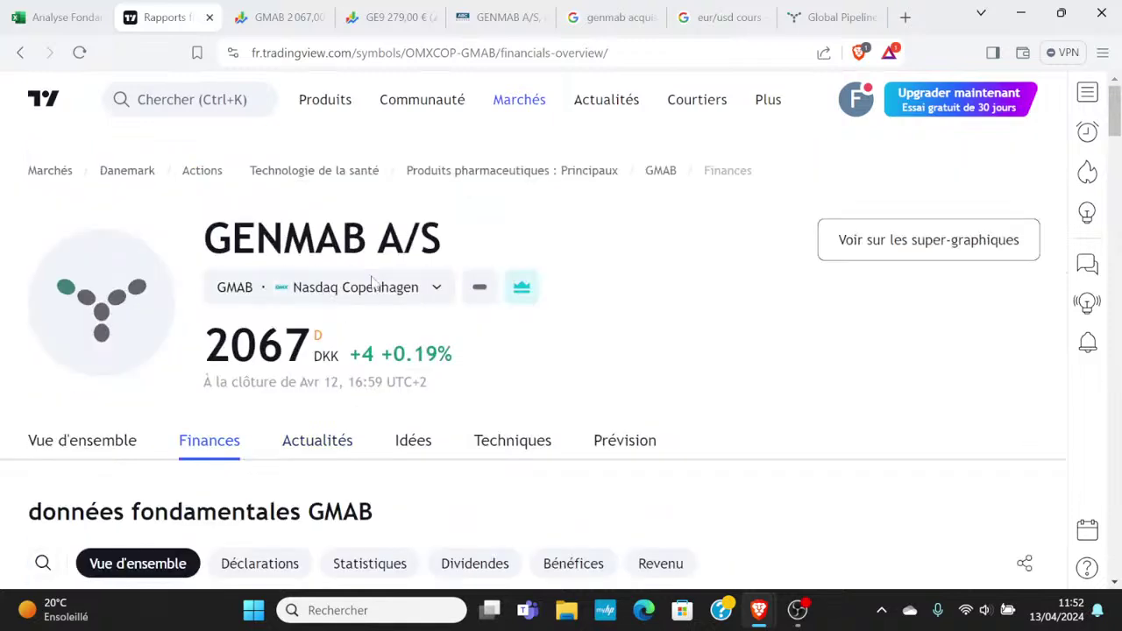
scroll(339, 399, down, 2)
scroll(339, 400, down, 1)
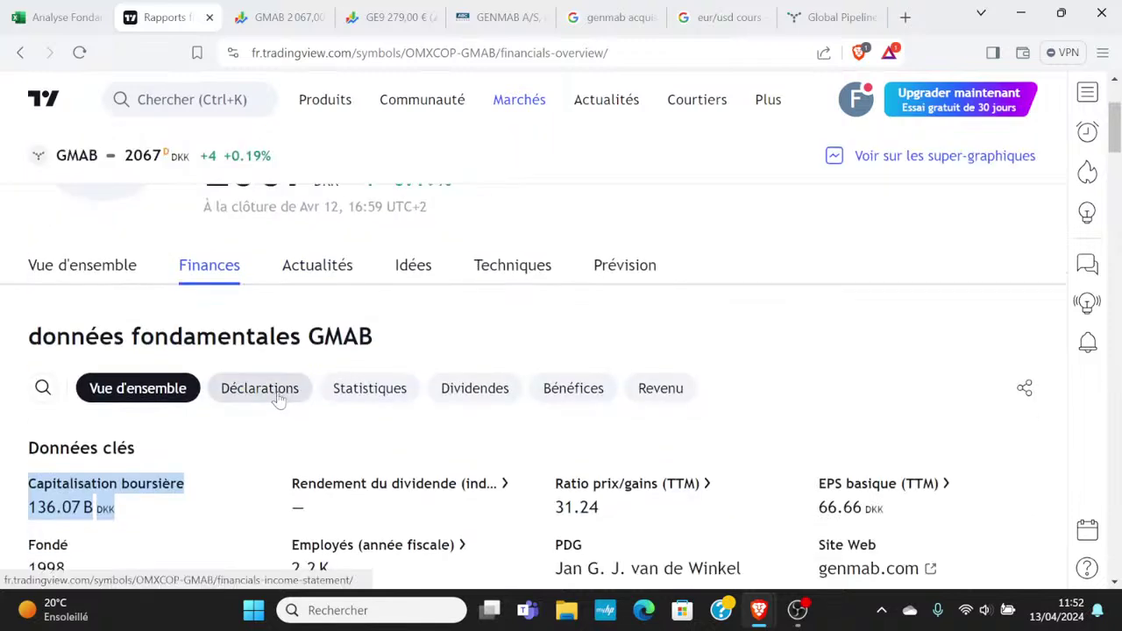
click(278, 397)
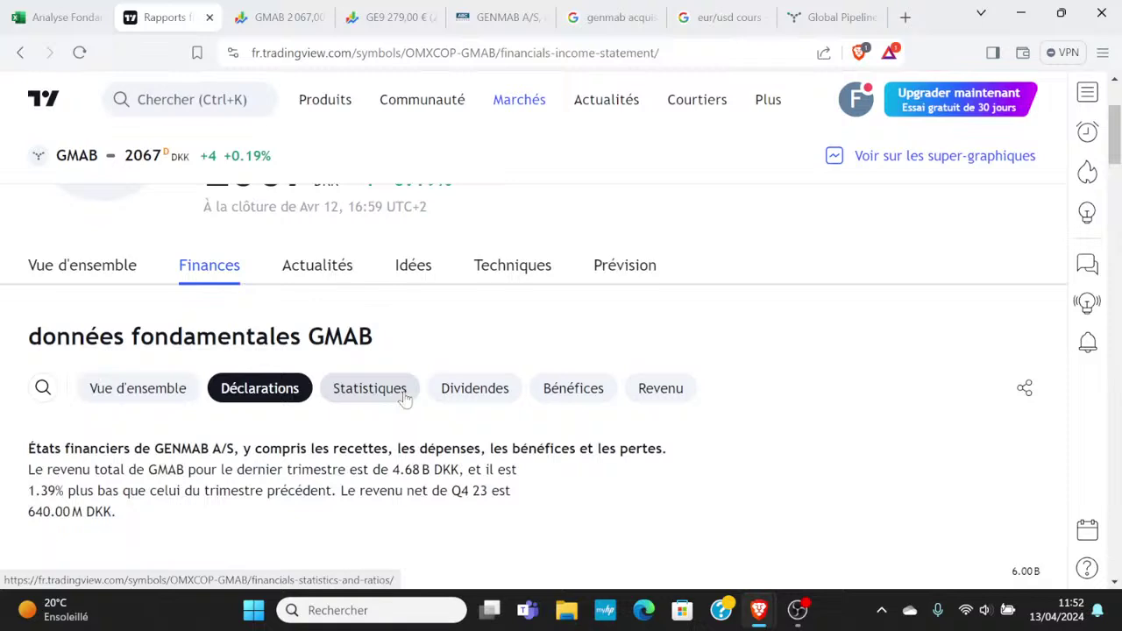
scroll(401, 395, down, 2)
scroll(403, 401, up, 1)
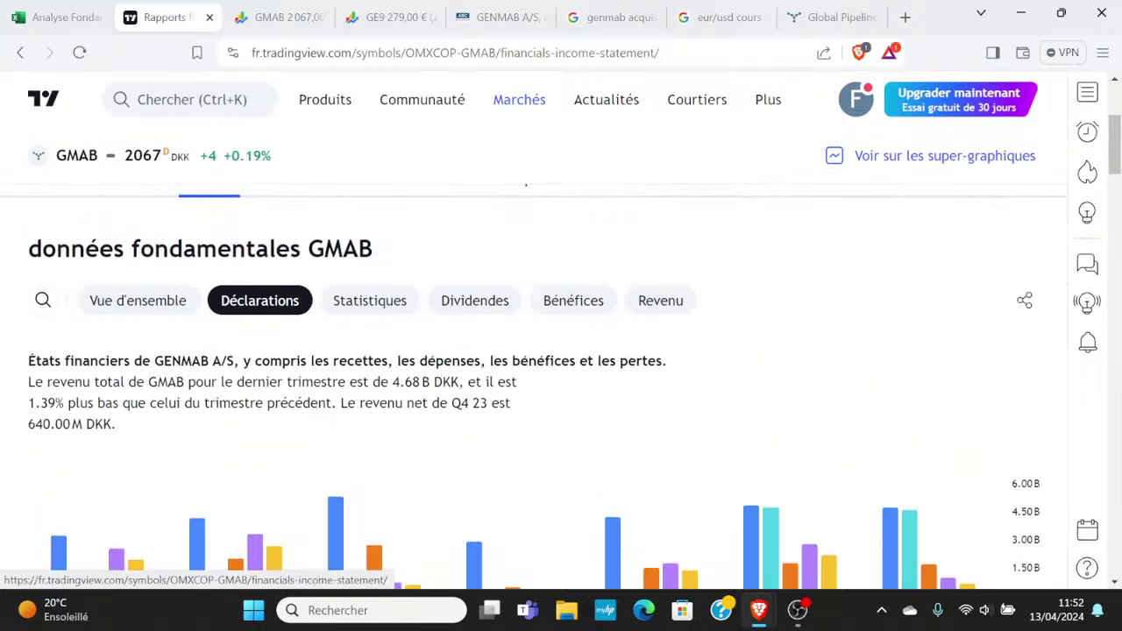
drag(131, 425, 42, 425)
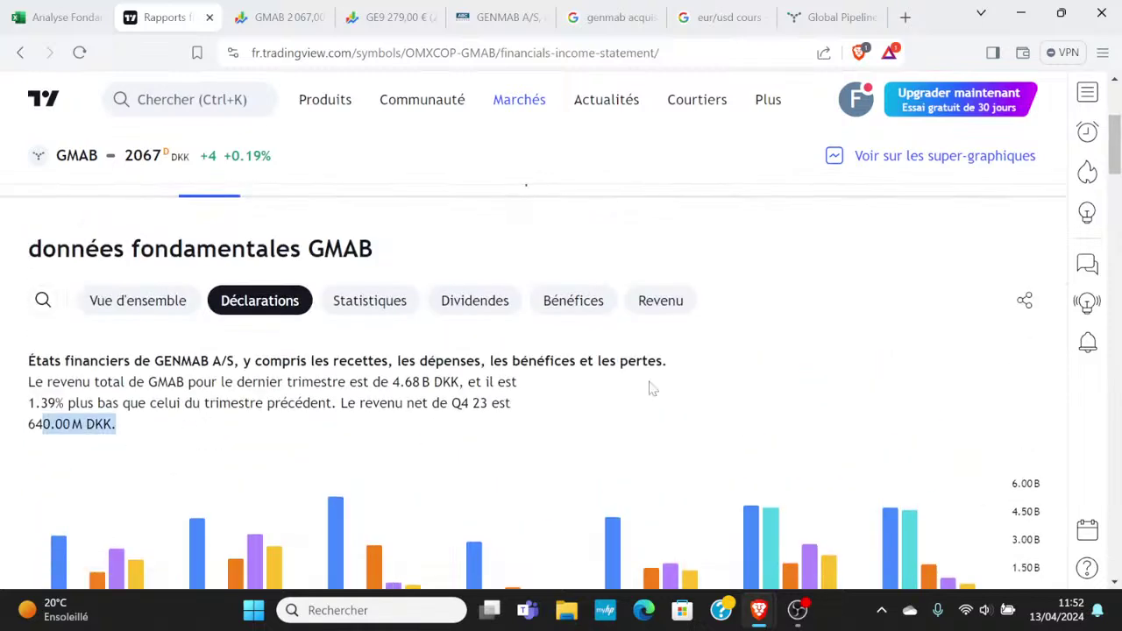
- Show Genmab's income statement annually, compare it with the quarterly view, and examine total revenue for 2019 and 2023
scroll(653, 388, down, 5)
click(911, 340)
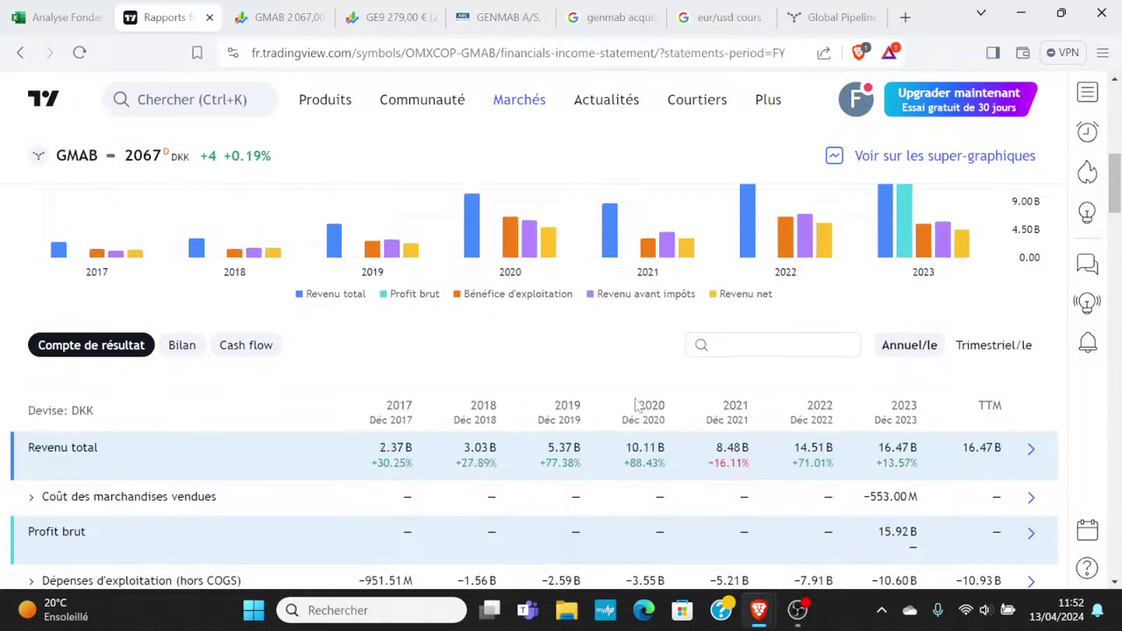
scroll(583, 426, up, 3)
mouse_move(732, 436)
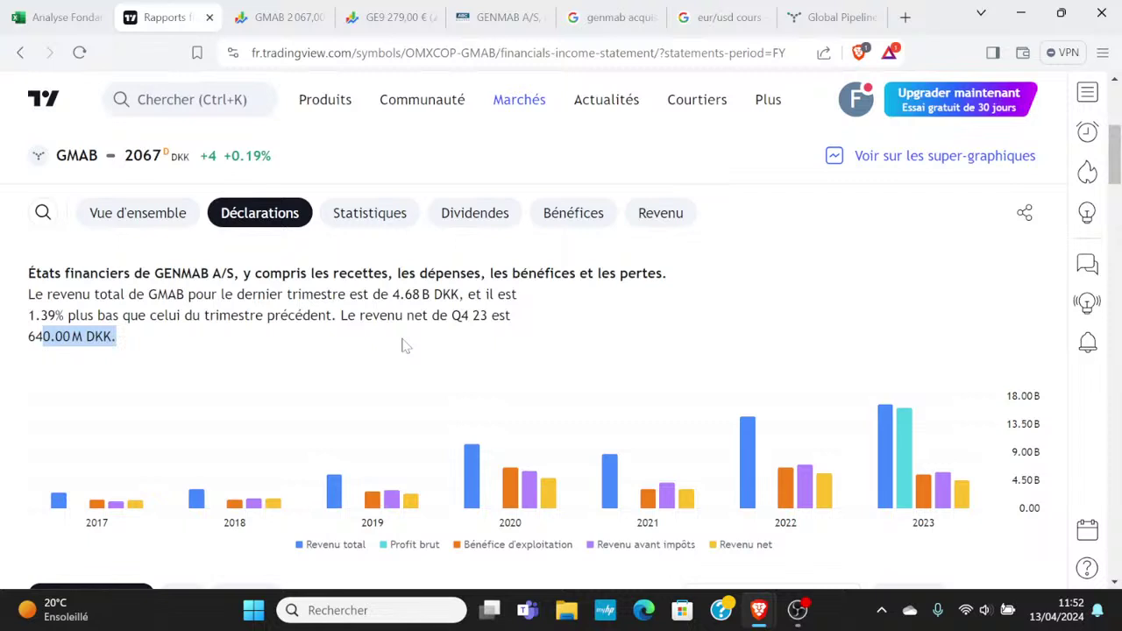
scroll(405, 346, down, 2)
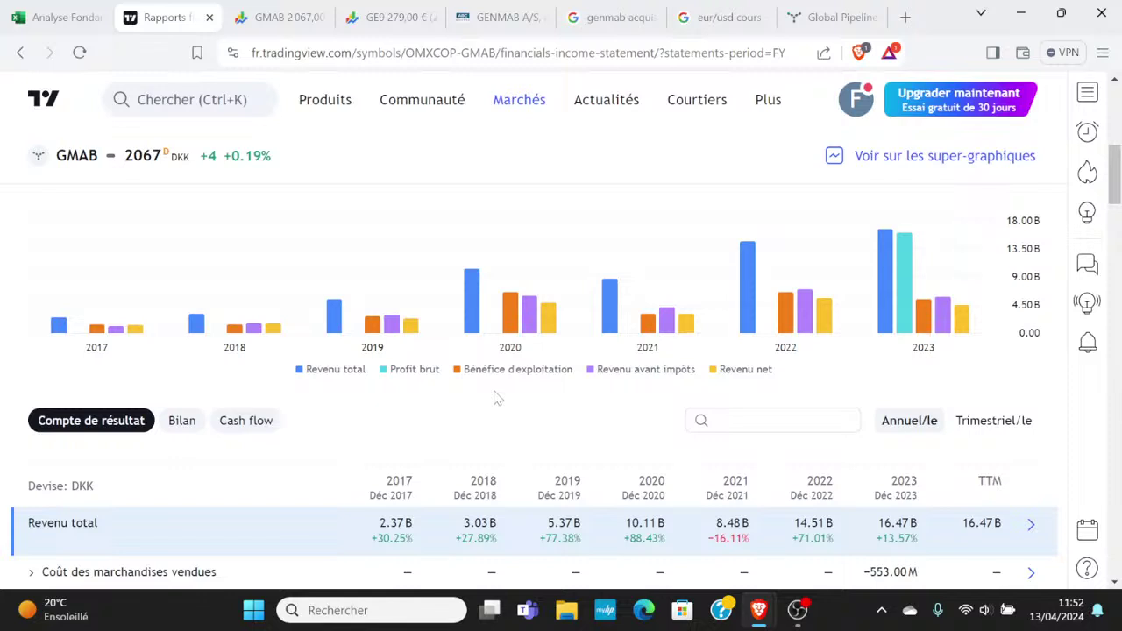
scroll(496, 397, up, 2)
scroll(495, 397, down, 1)
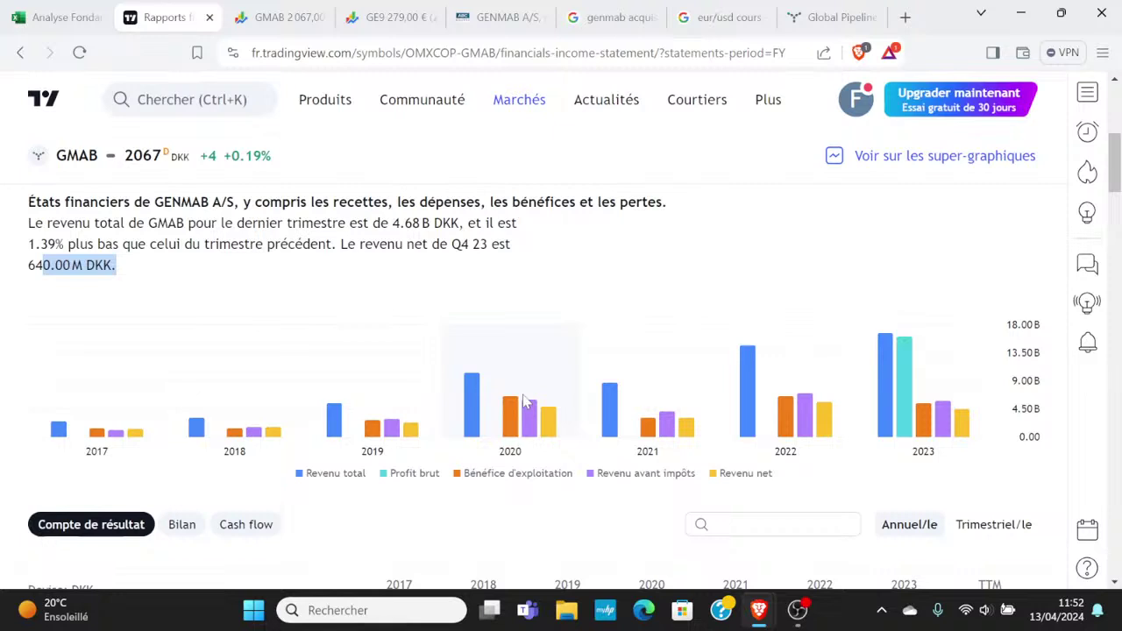
click(993, 508)
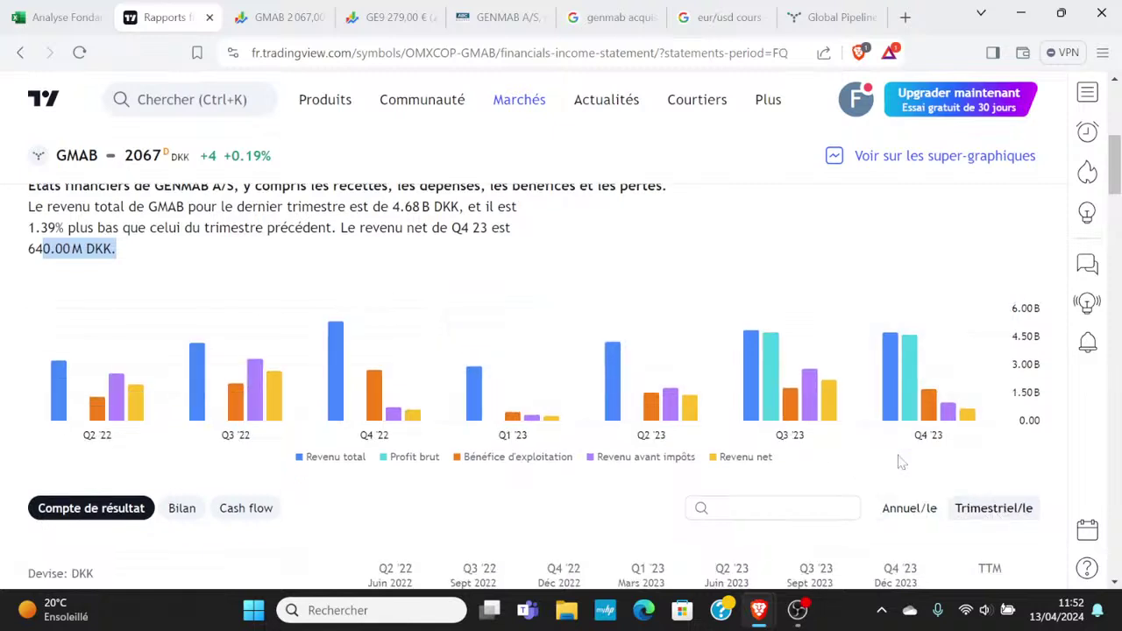
click(922, 515)
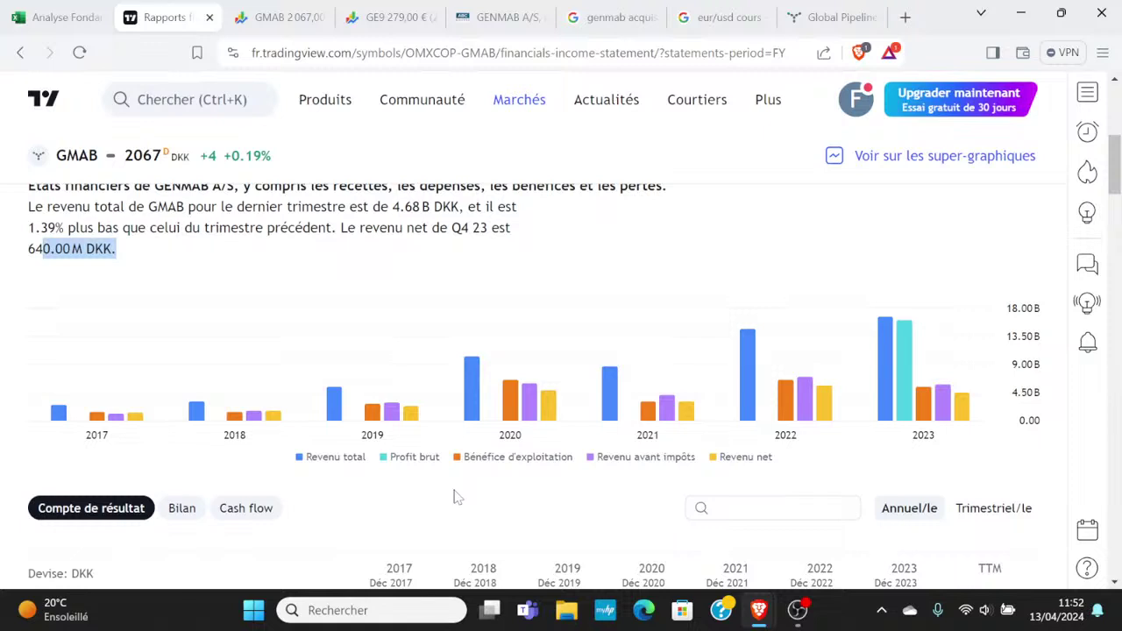
mouse_move(885, 353)
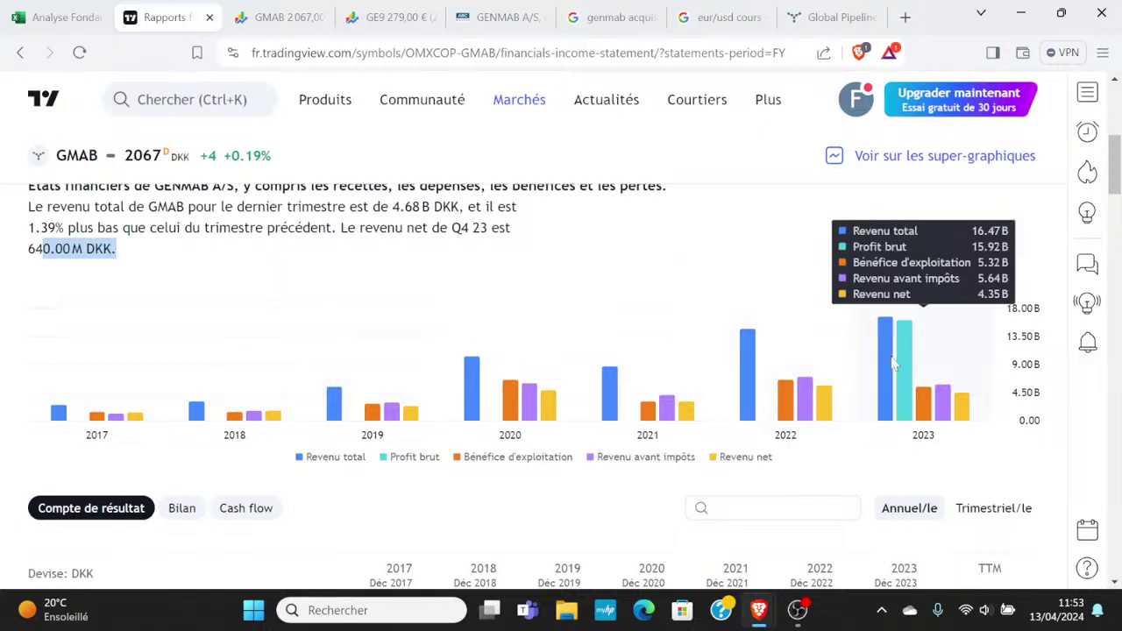
scroll(892, 364, up, 2)
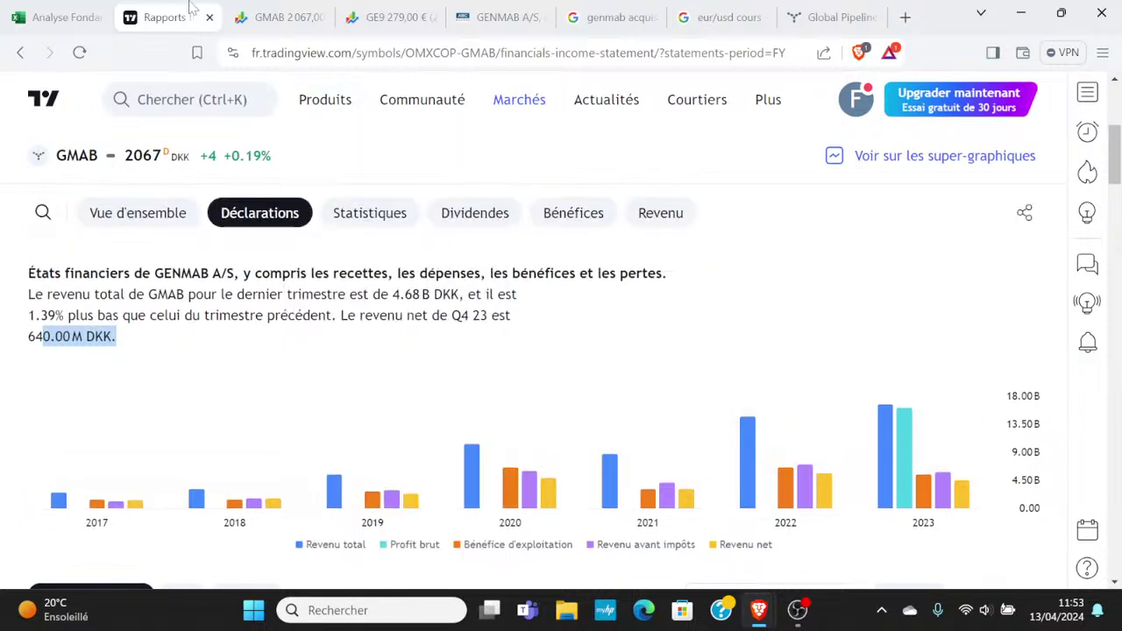
- In the workbook's growth calculator, enter 5,37 as the positive five-year-ago reference (N2) and 16,47 as the current value (P2)
click(66, 17)
click(866, 263)
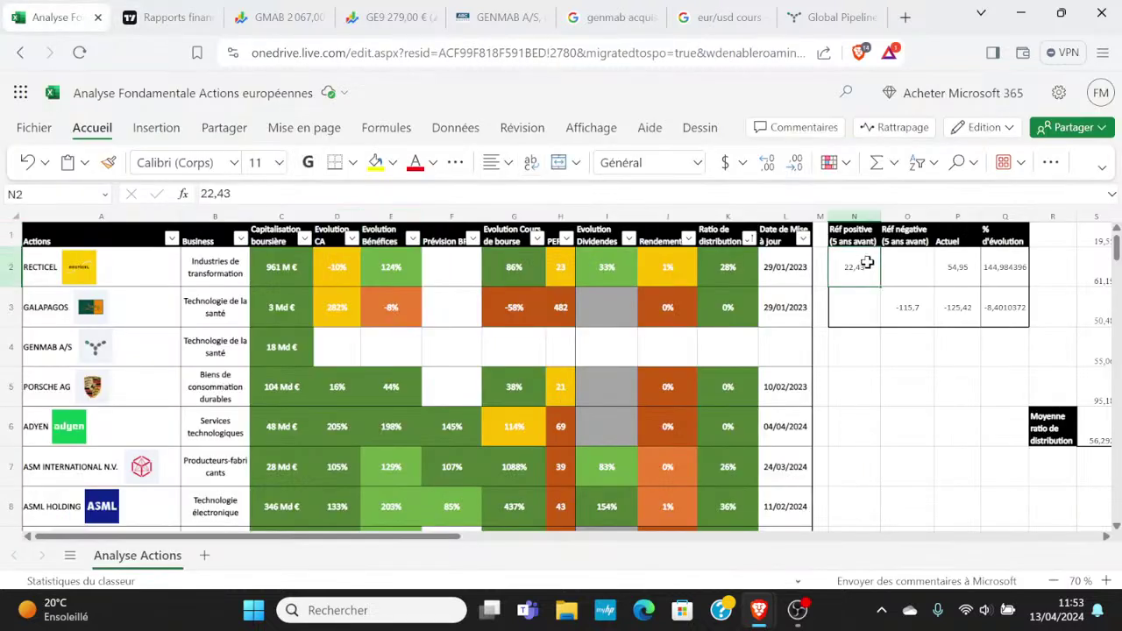
text(5,37)
key(Tab)
key(Tab)
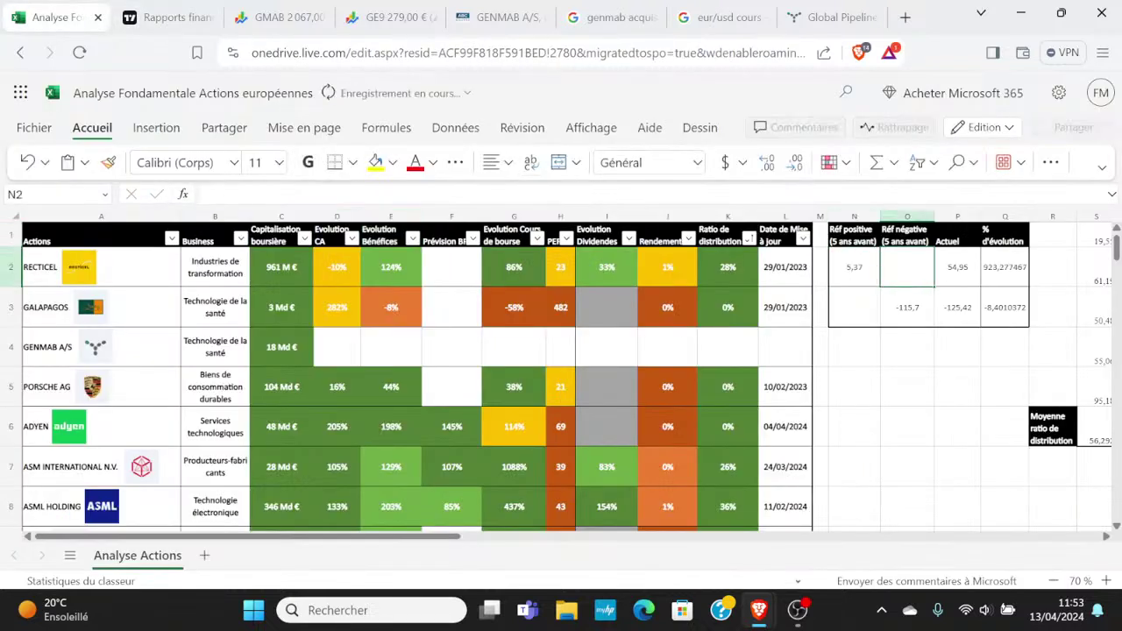
text(16,47)
key(shift+Tab)
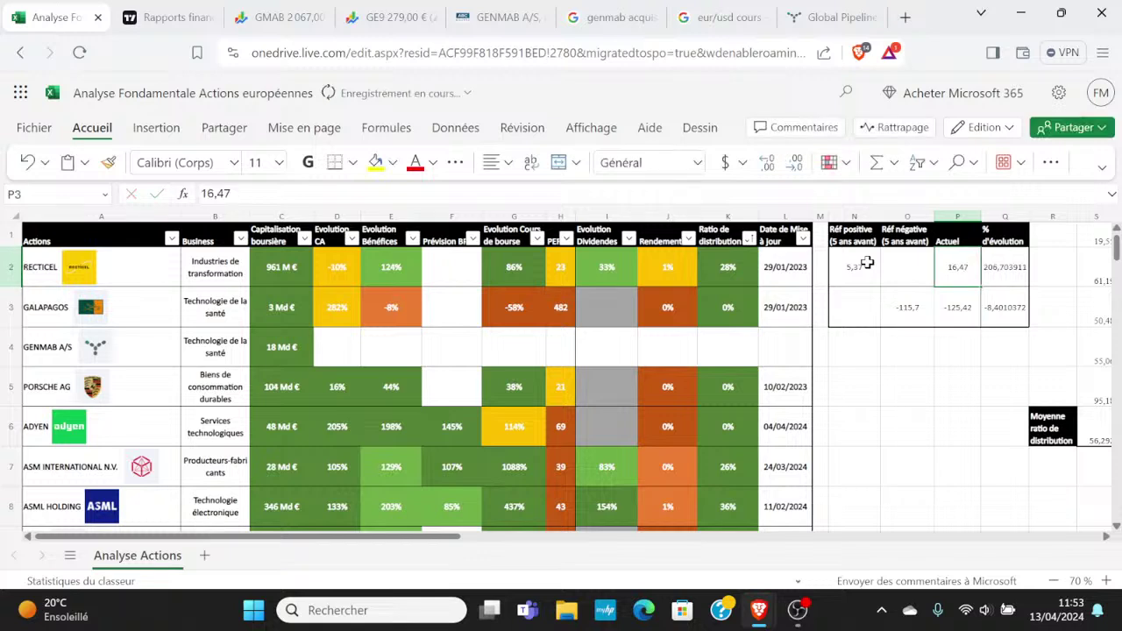
key(Tab)
key(Tab)
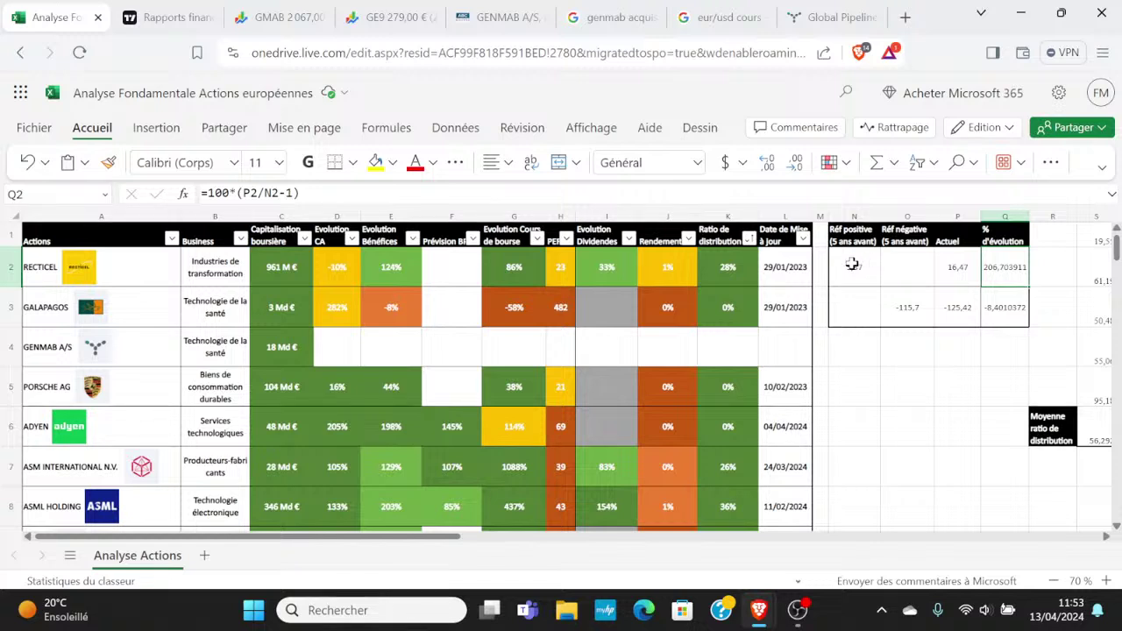
- Copy Adyen's dark green Evolution CA cell to GENMAB A/S's cell D4 and set its value to 207%
click(333, 425)
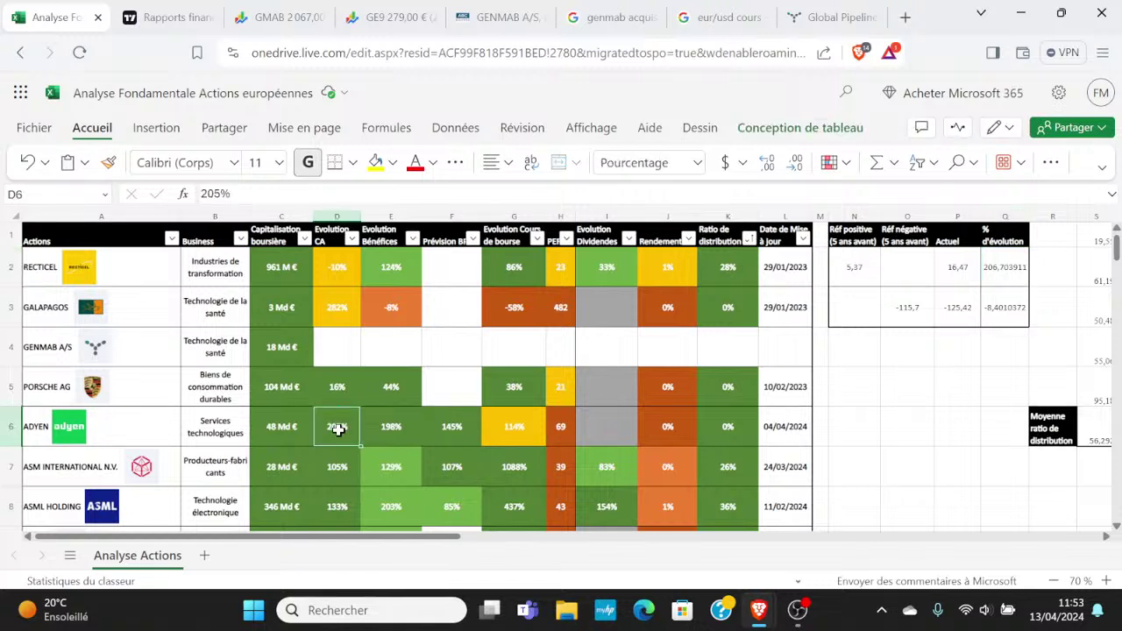
key(ctrl+c)
click(338, 350)
key(ctrl+v)
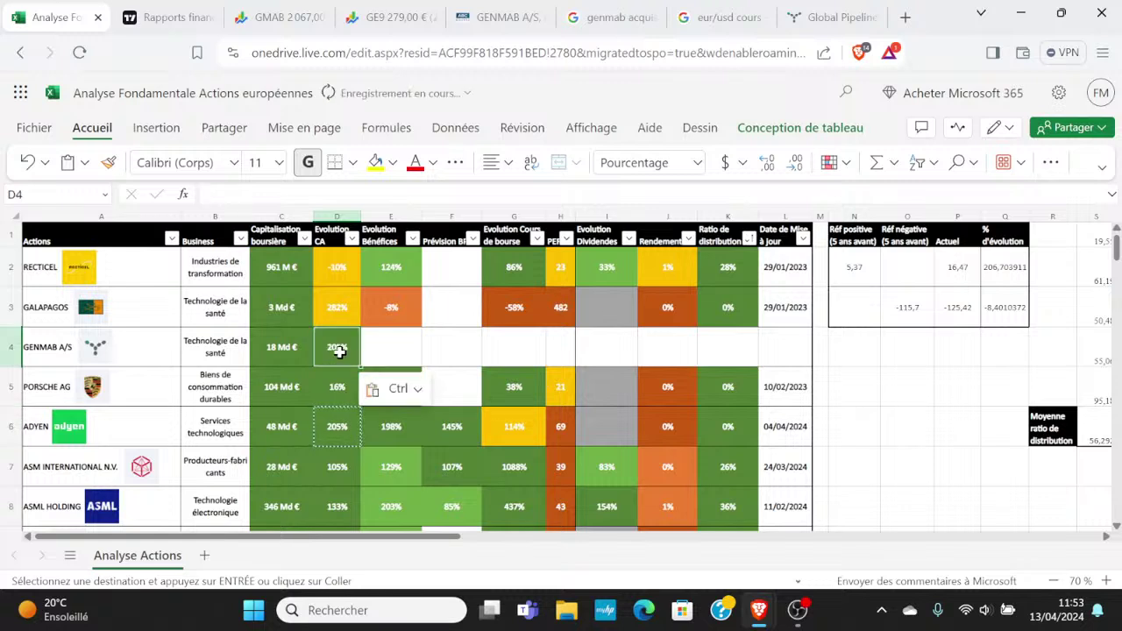
double_click(346, 359)
key(BackSpace)
text(7)
key(ctrl+Return)
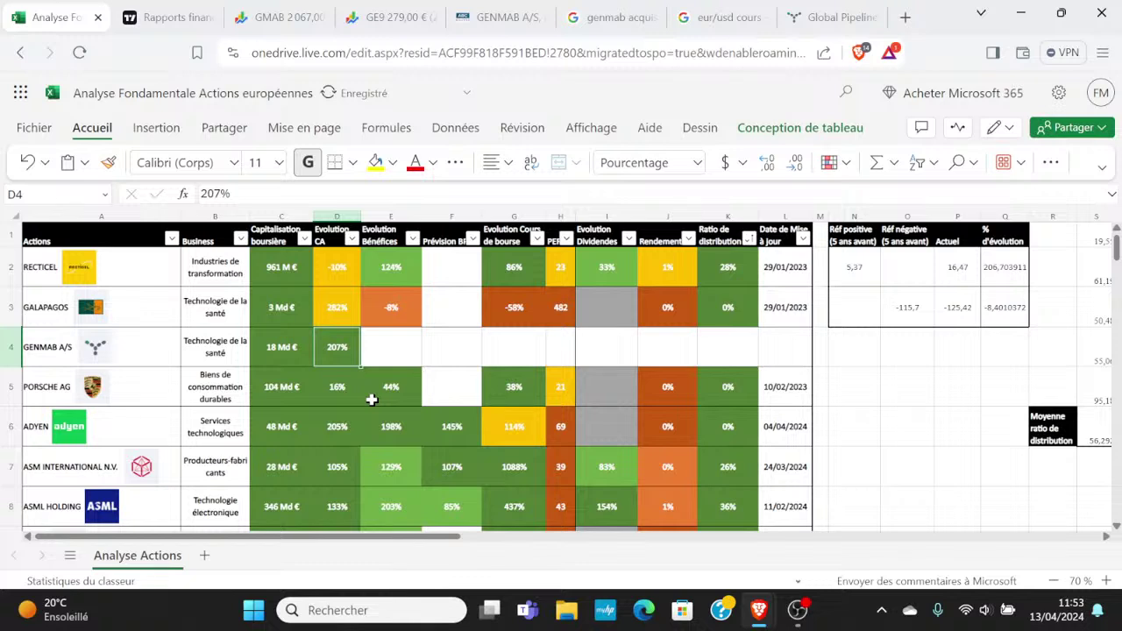
key(Right)
key(Right)
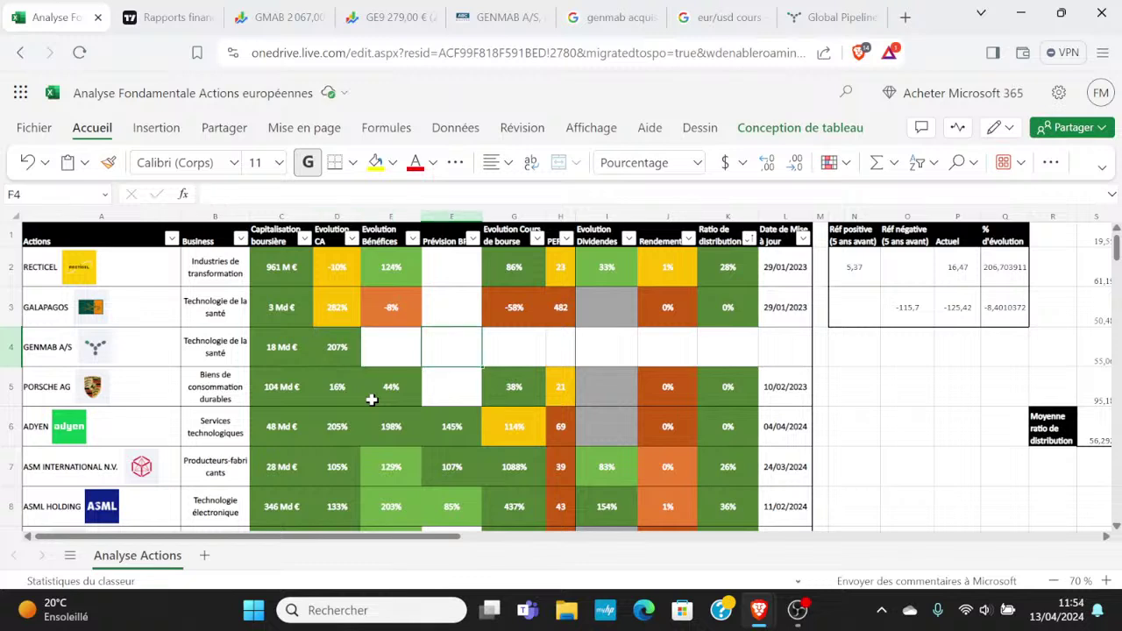
key(Left)
key(Left)
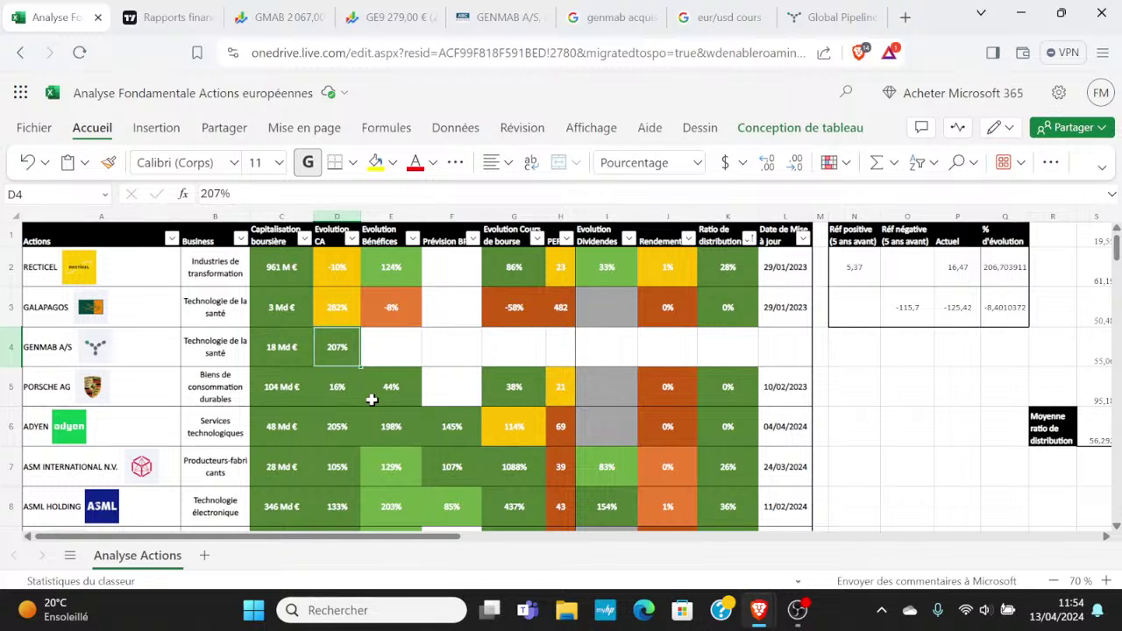
- Return to Genmab's annual income chart on TradingView and examine how steadily total revenue evolved from year to year through 2023
click(187, 9)
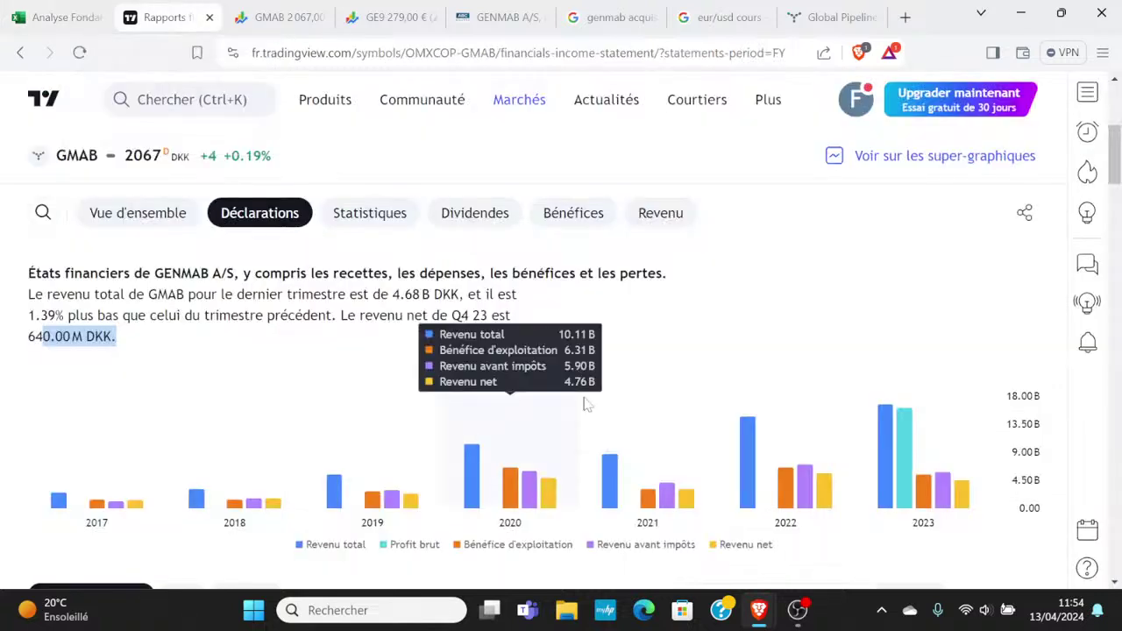
scroll(587, 403, down, 2)
scroll(793, 419, up, 2)
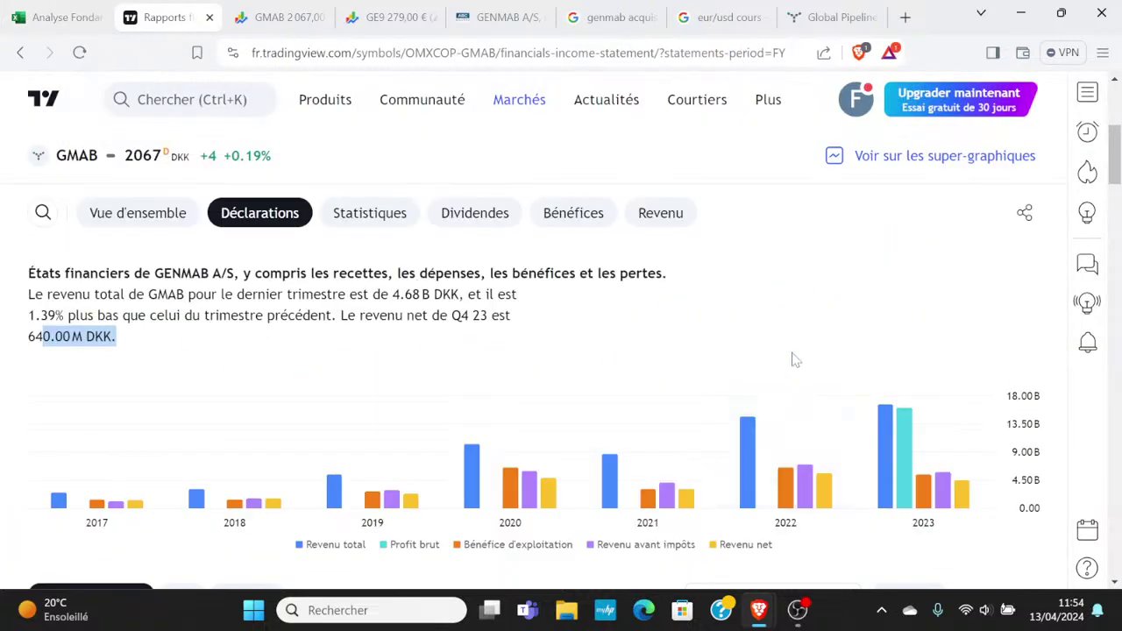
scroll(794, 358, down, 1)
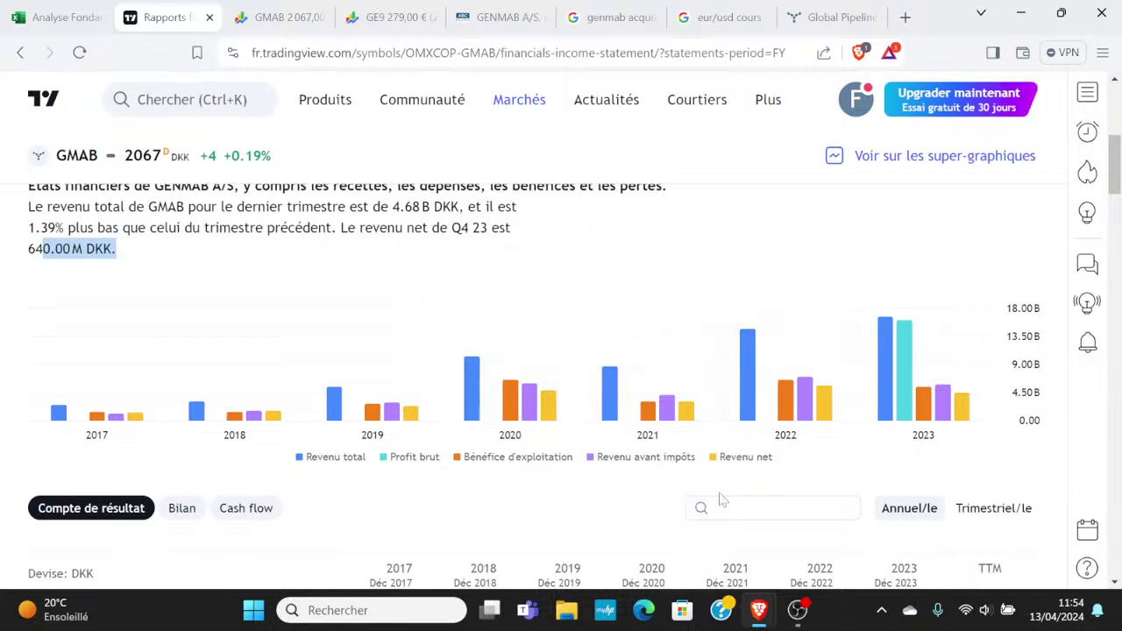
mouse_move(817, 400)
mouse_move(887, 360)
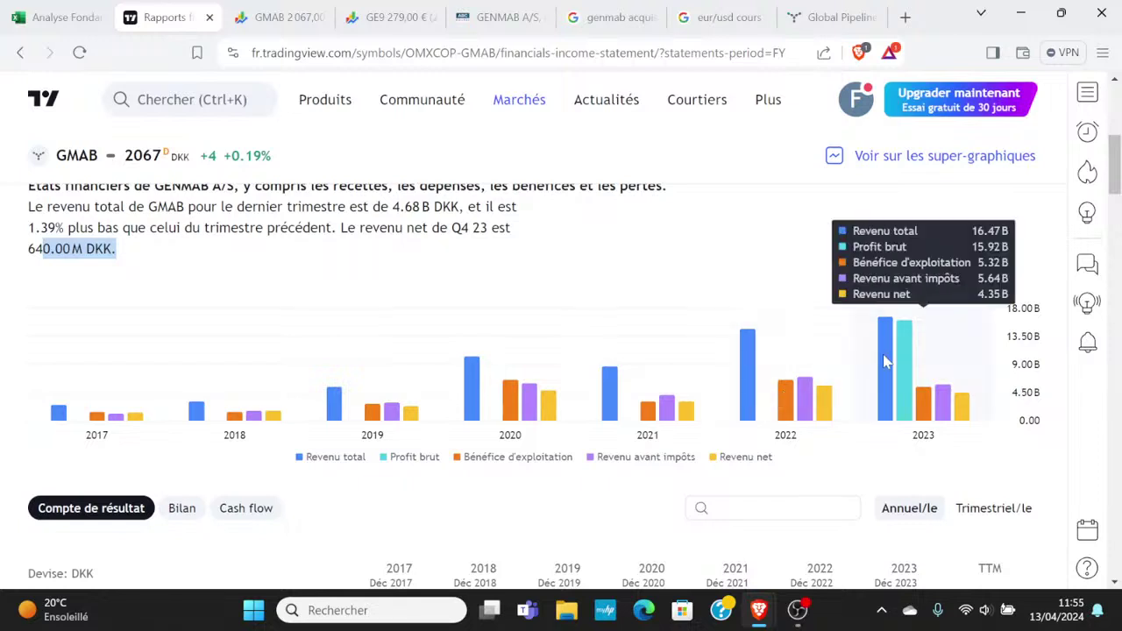
mouse_move(839, 370)
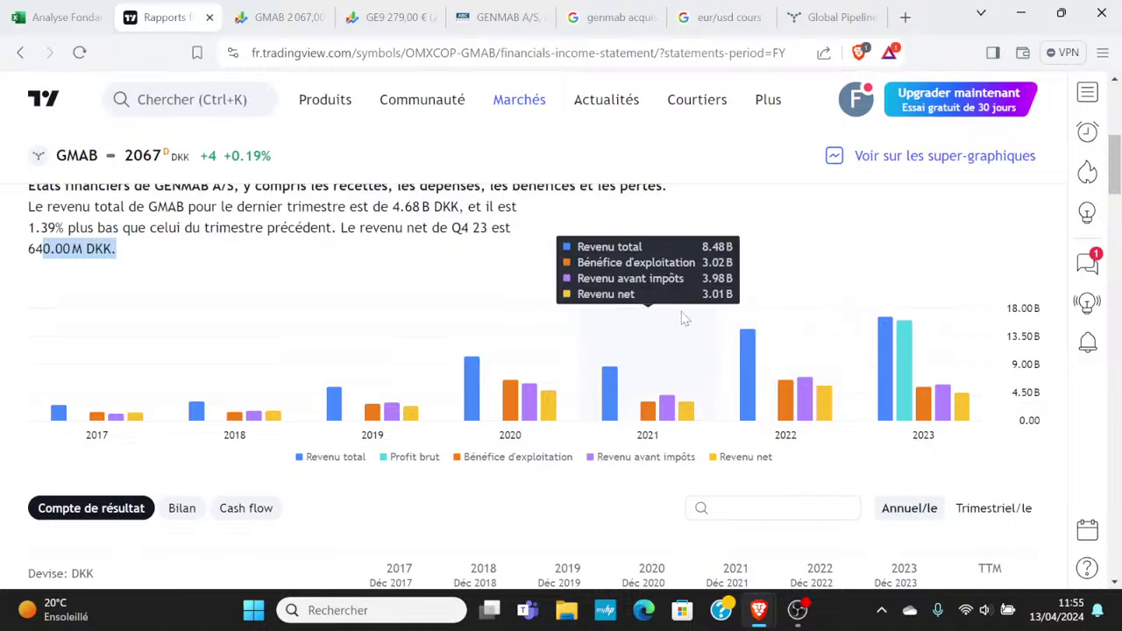
- Copy Wolters Kluwer's light green Evolution CA cell onto GENMAB A/S's cell D4 in the workbook and set the value to 207%
click(94, 11)
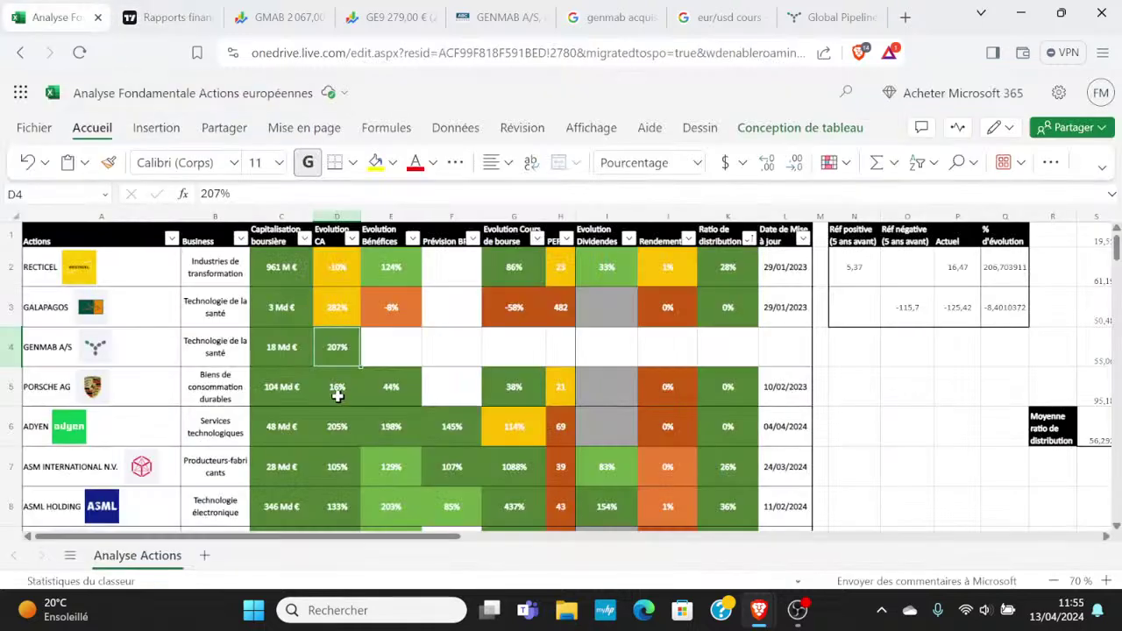
scroll(338, 386, down, 3)
scroll(336, 351, up, 1)
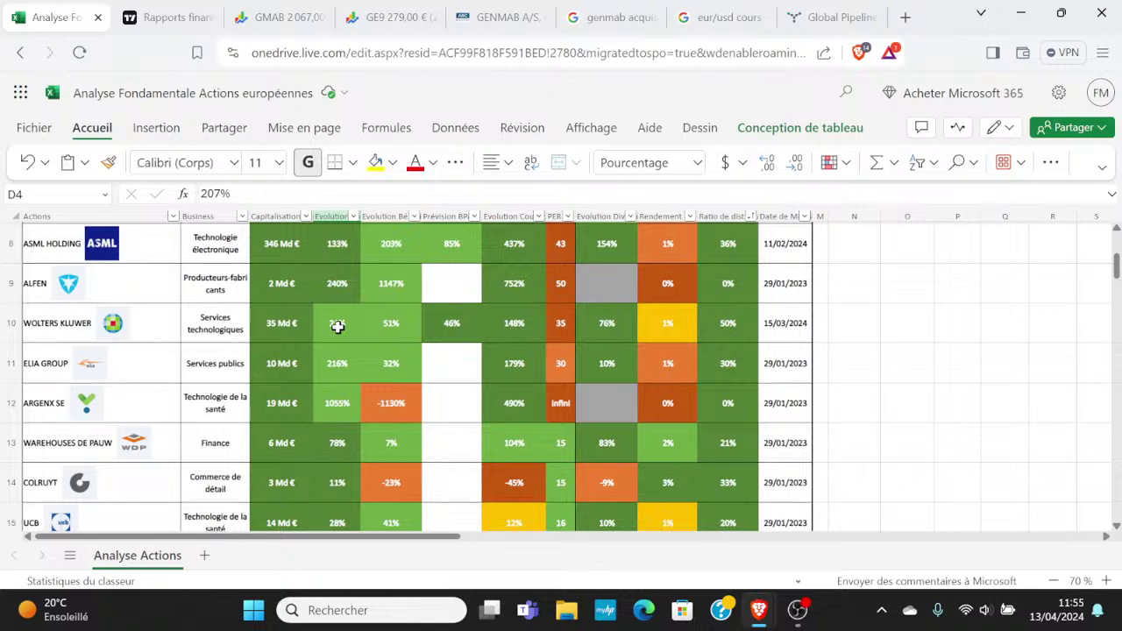
click(338, 327)
key(ctrl+c)
scroll(342, 347, up, 4)
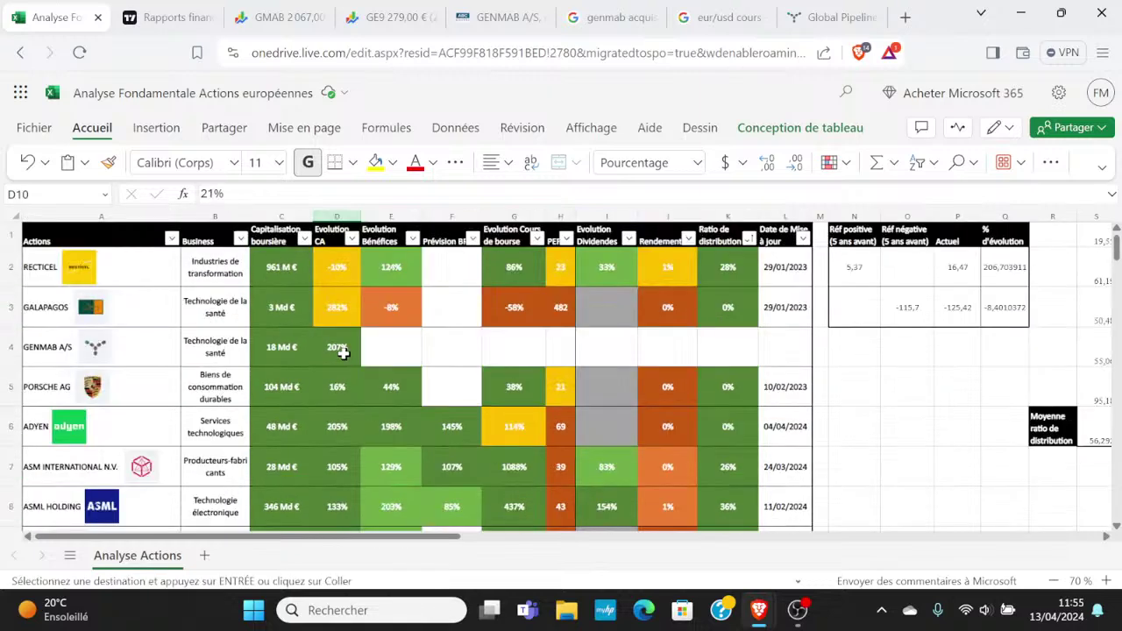
click(342, 350)
key(Return)
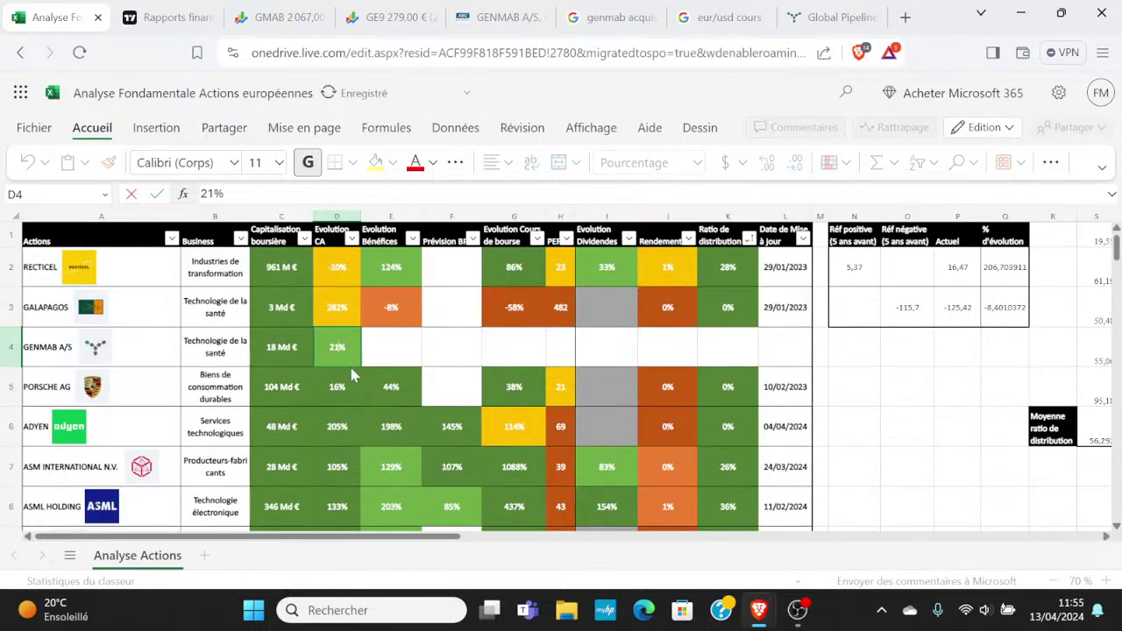
text(2)
text(07)
key(Tab)
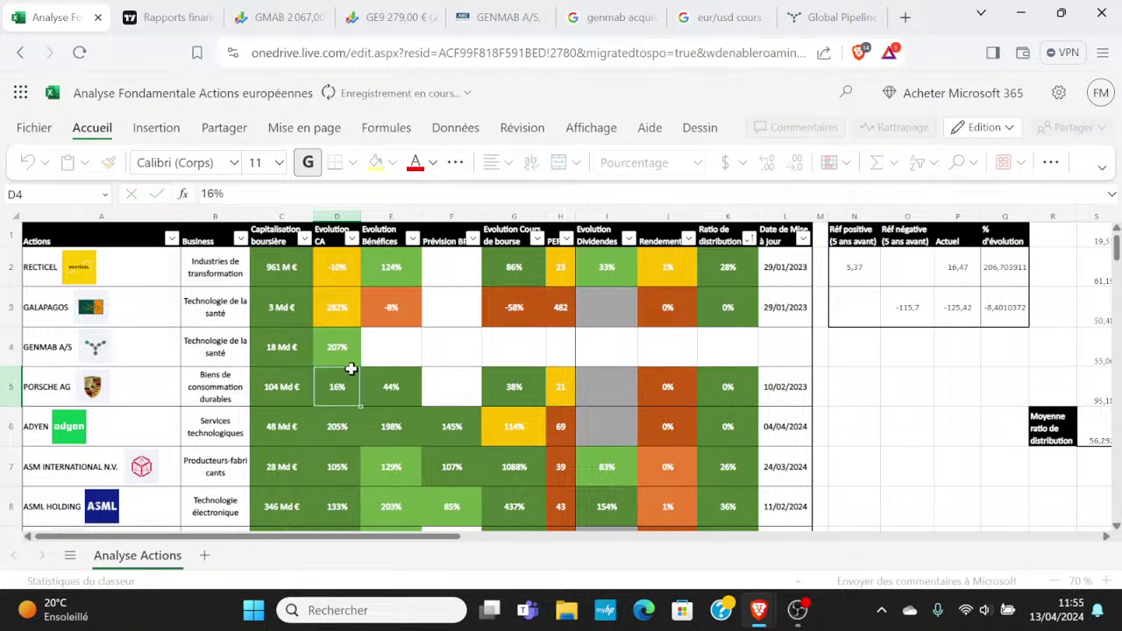
- Check Genmab's net income for 2019 and 2023 in TradingView's annual income chart
click(217, 12)
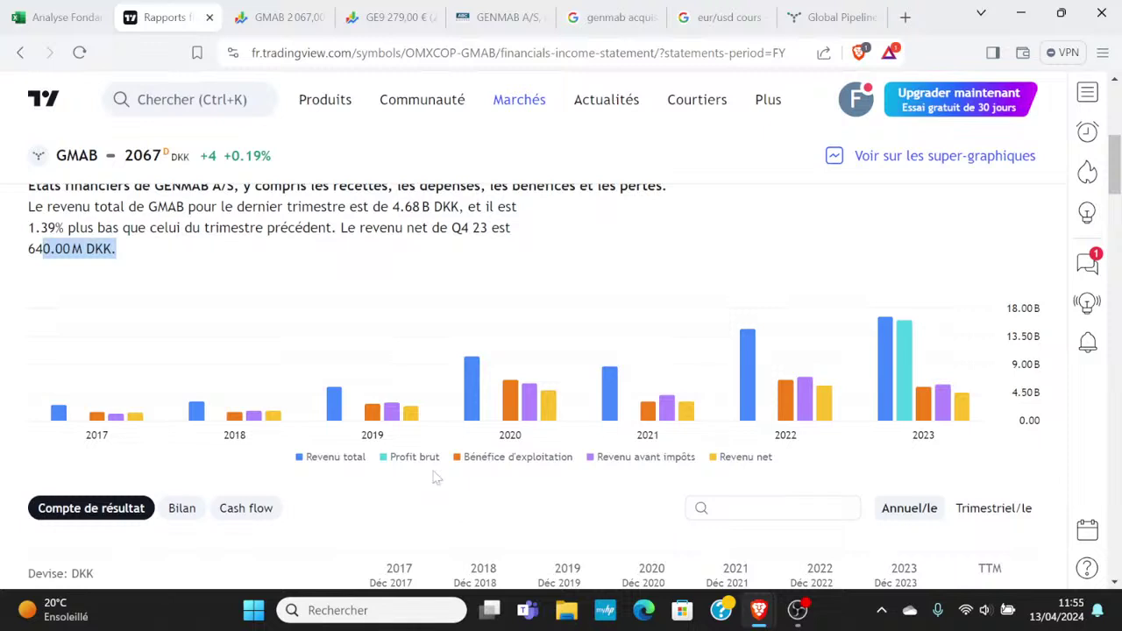
mouse_move(412, 413)
mouse_move(952, 366)
- In the workbook's growth calculator, enter 2,17 as the positive reference (N2) and 4,35 as the current value (P2) for net income
click(109, 13)
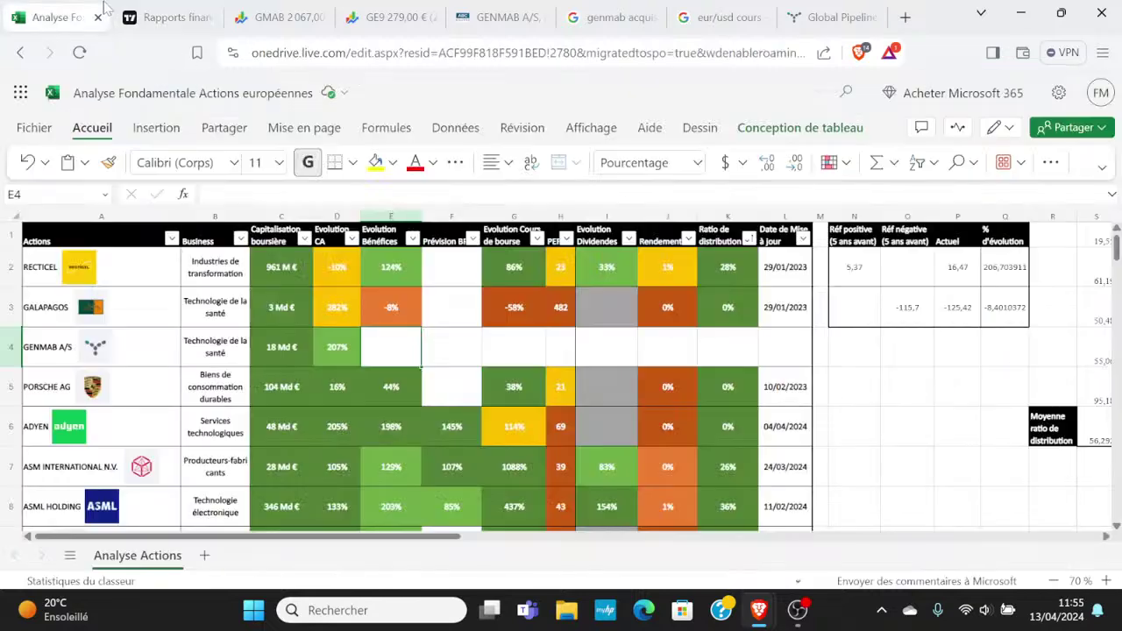
click(849, 273)
text(2,17)
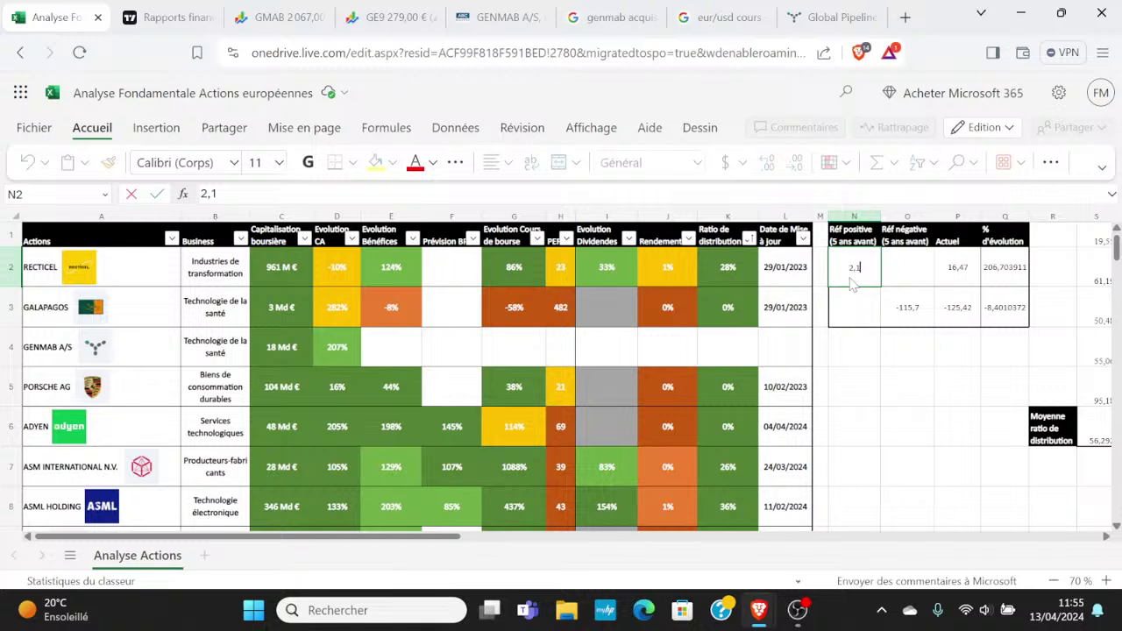
key(Tab)
key(Tab)
text(4,3)
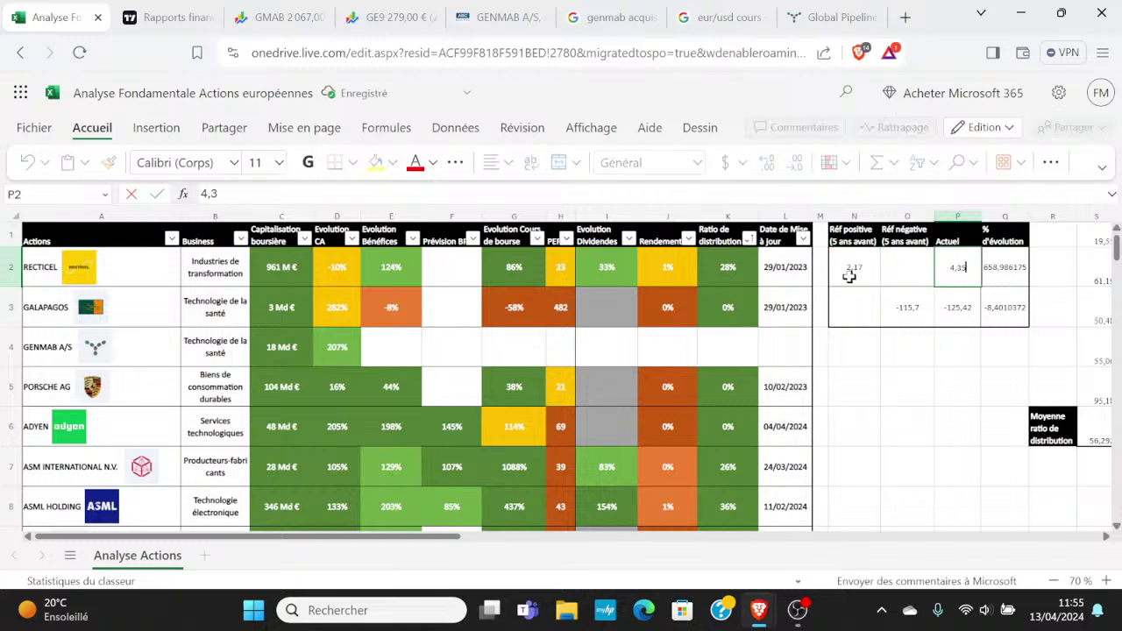
text(5)
key(Return)
key(Up)
key(Right)
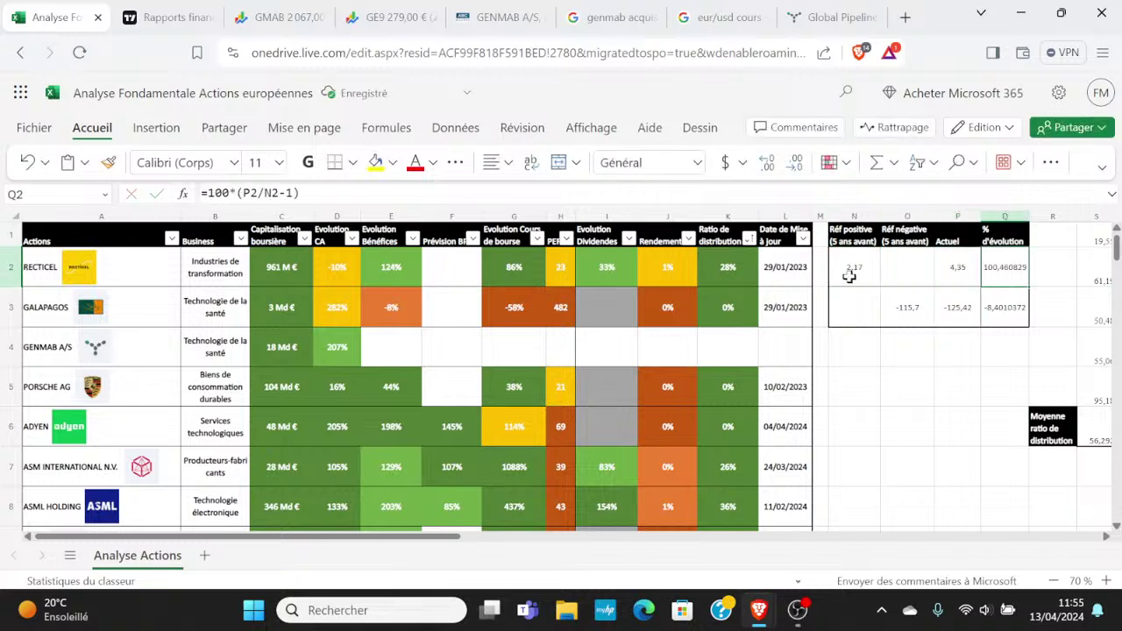
- Copy ASM International's light green Evolution Bénéfices cell to GENMAB A/S's cell E4 and set the value to 100%
click(390, 473)
key(ctrl+c)
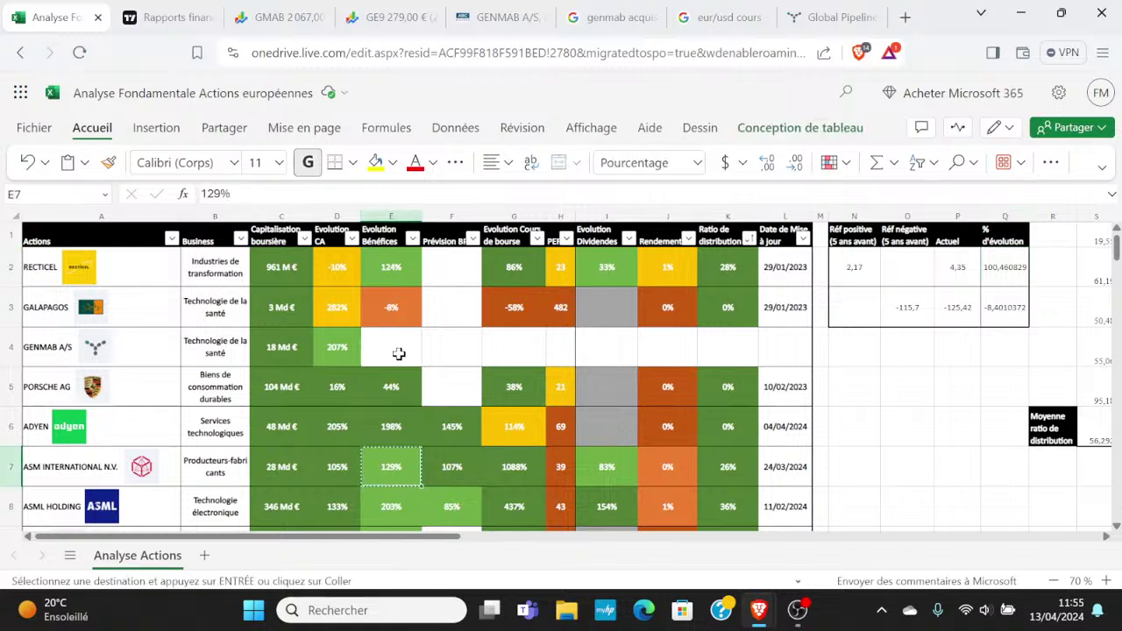
click(395, 349)
key(ctrl+v)
double_click(396, 349)
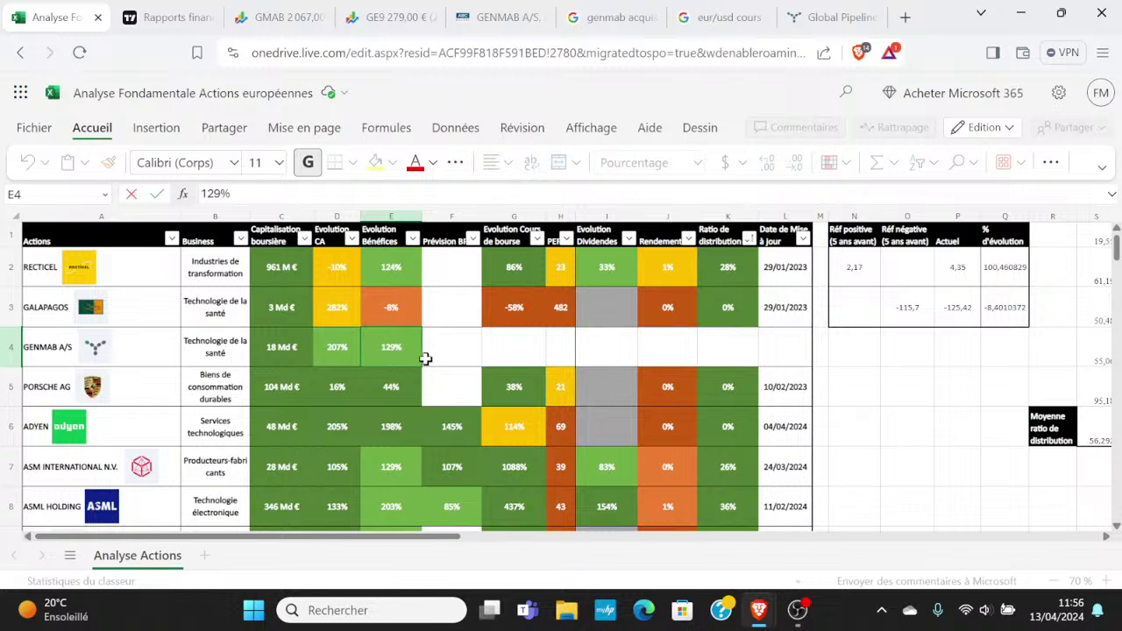
key(BackSpace)
key(BackSpace)
key(BackSpace)
text(00%)
key(Return)
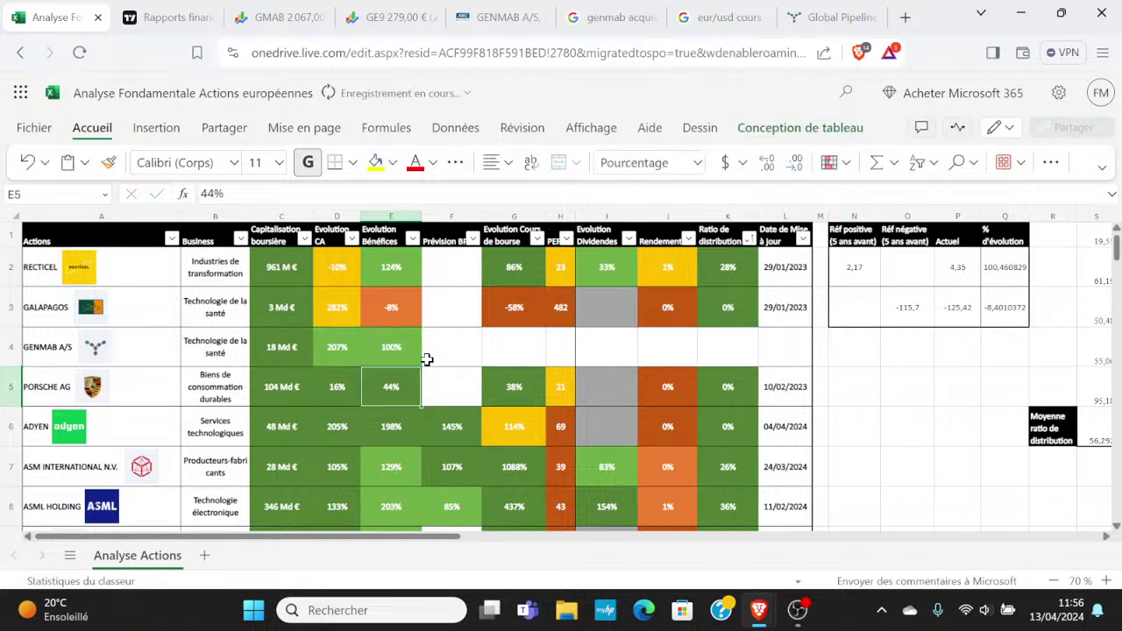
key(Up)
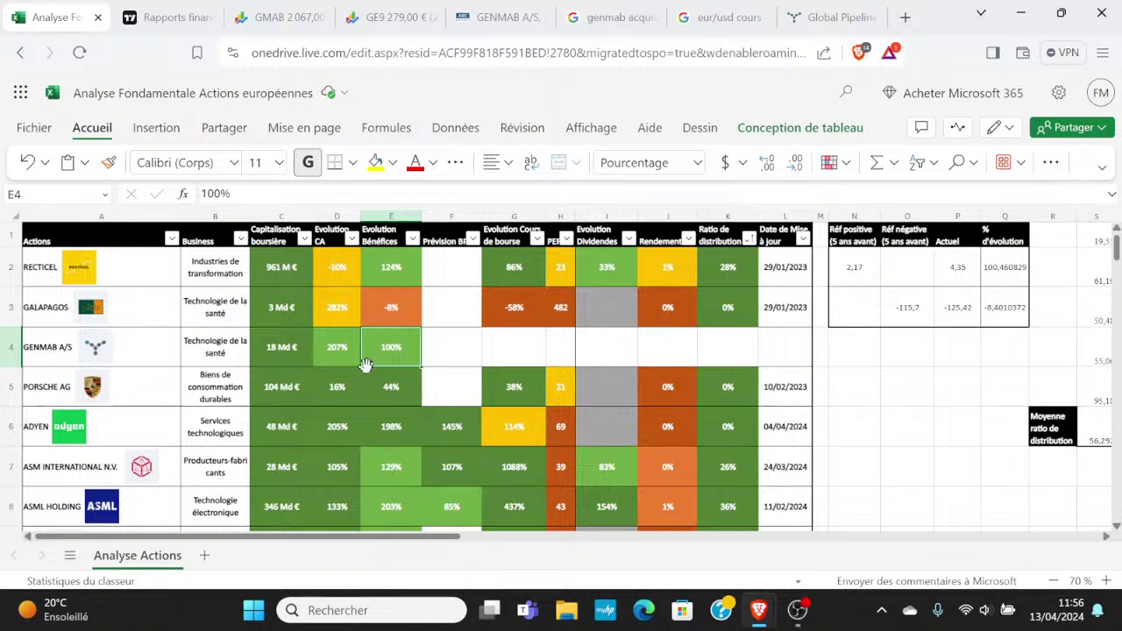
drag(341, 351, 391, 349)
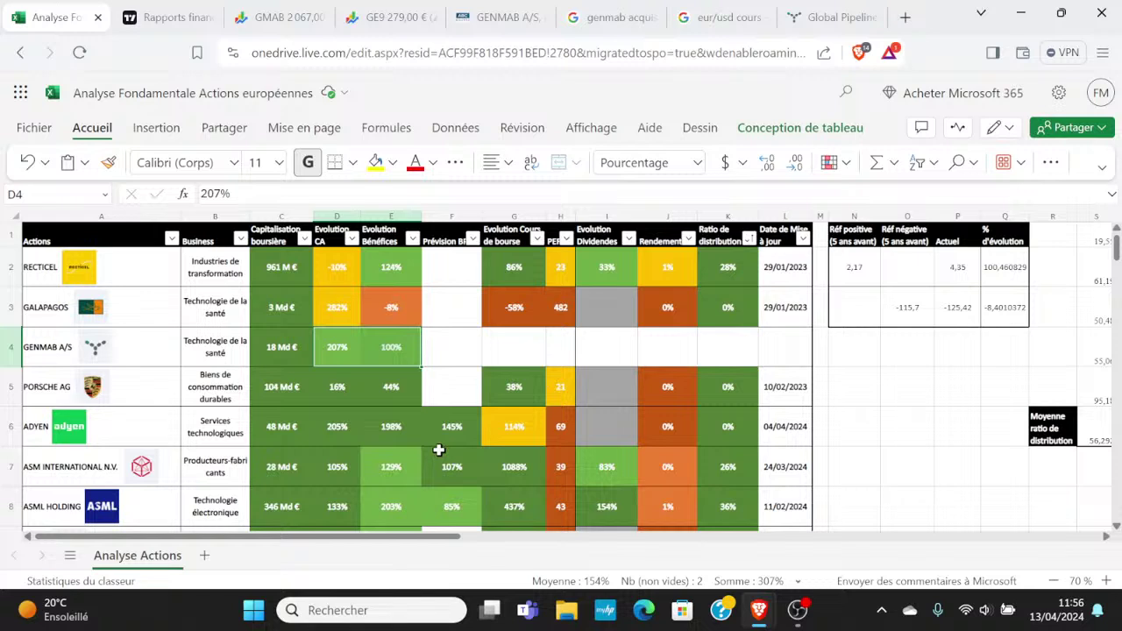
click(480, 343)
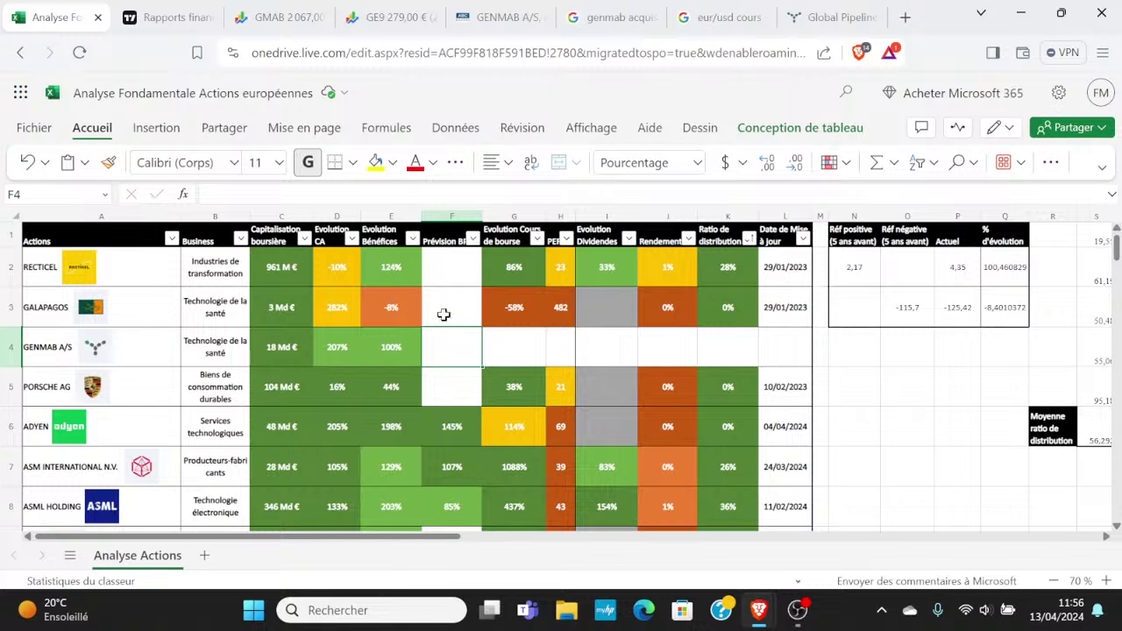
- Open GENMAB A/S's forecast page in TradingView and examine the one-year price target and analyst ratings
click(183, 7)
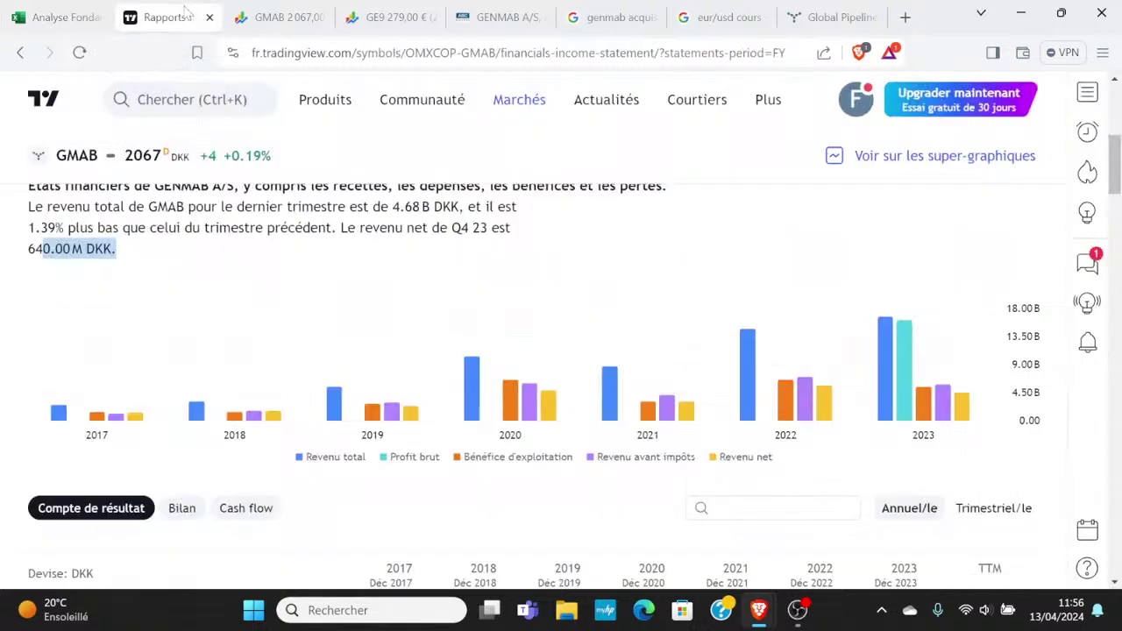
scroll(587, 353, up, 4)
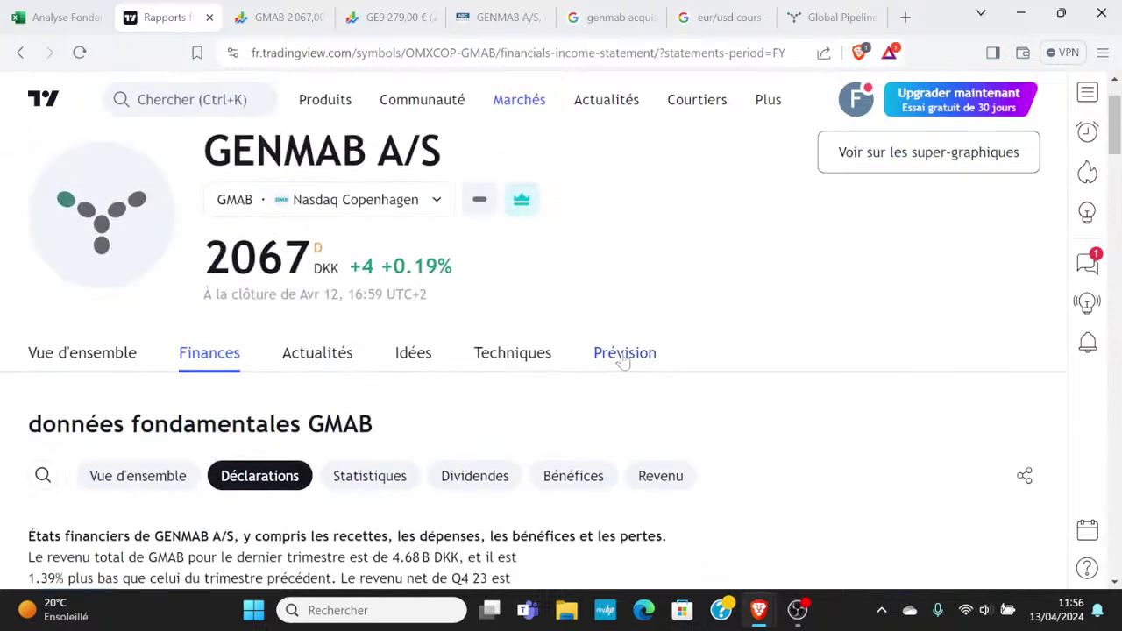
click(622, 355)
scroll(599, 305, down, 2)
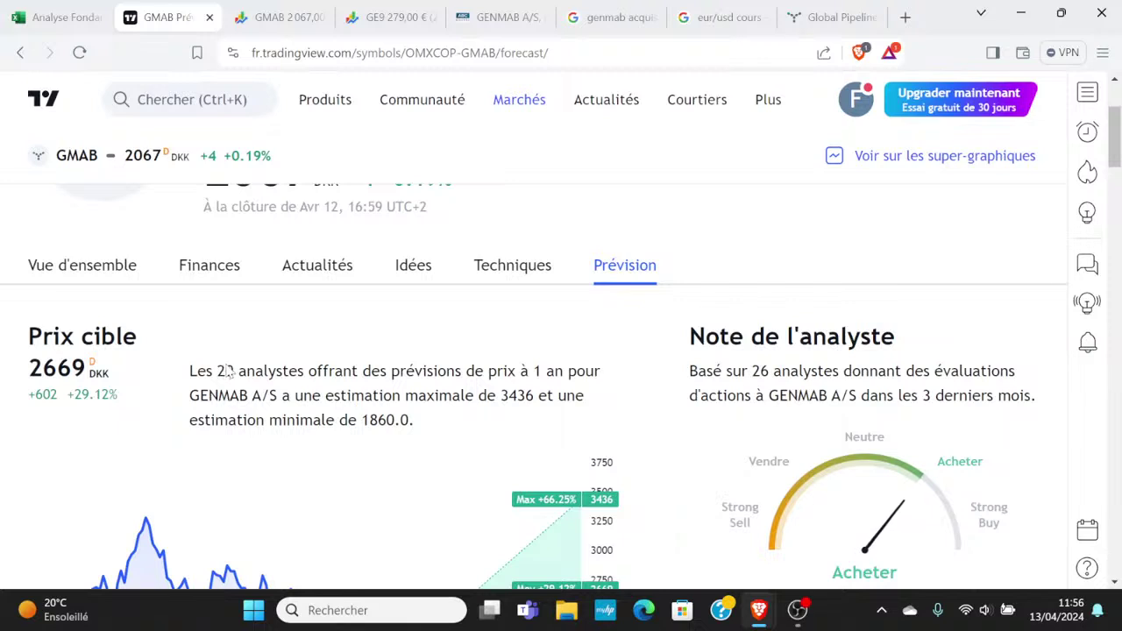
scroll(227, 372, down, 2)
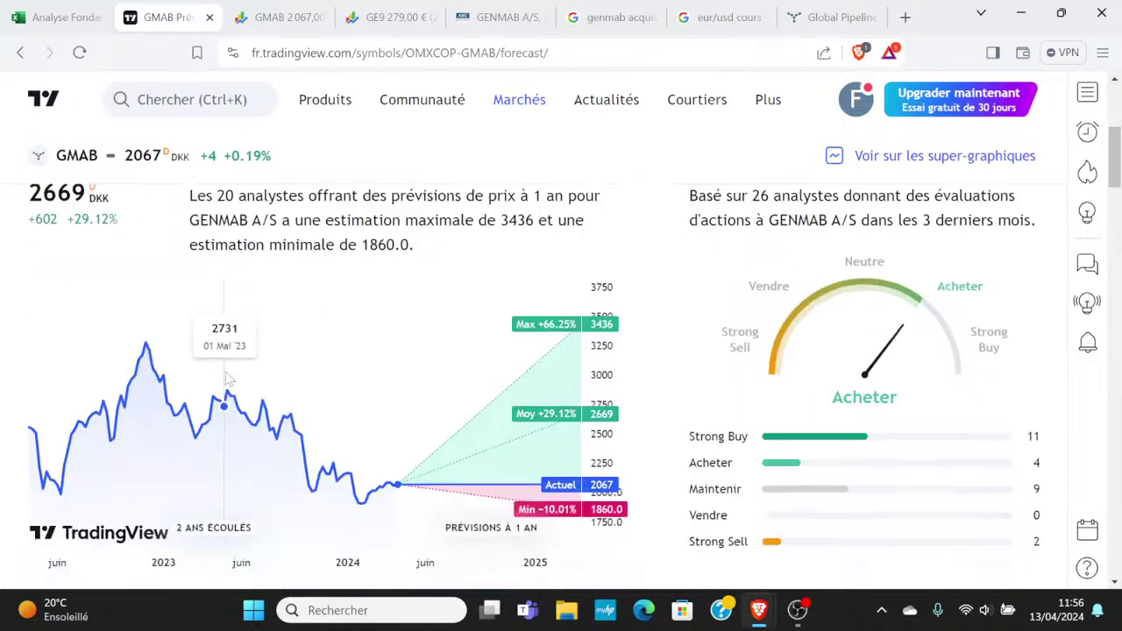
scroll(225, 377, up, 1)
scroll(226, 376, down, 1)
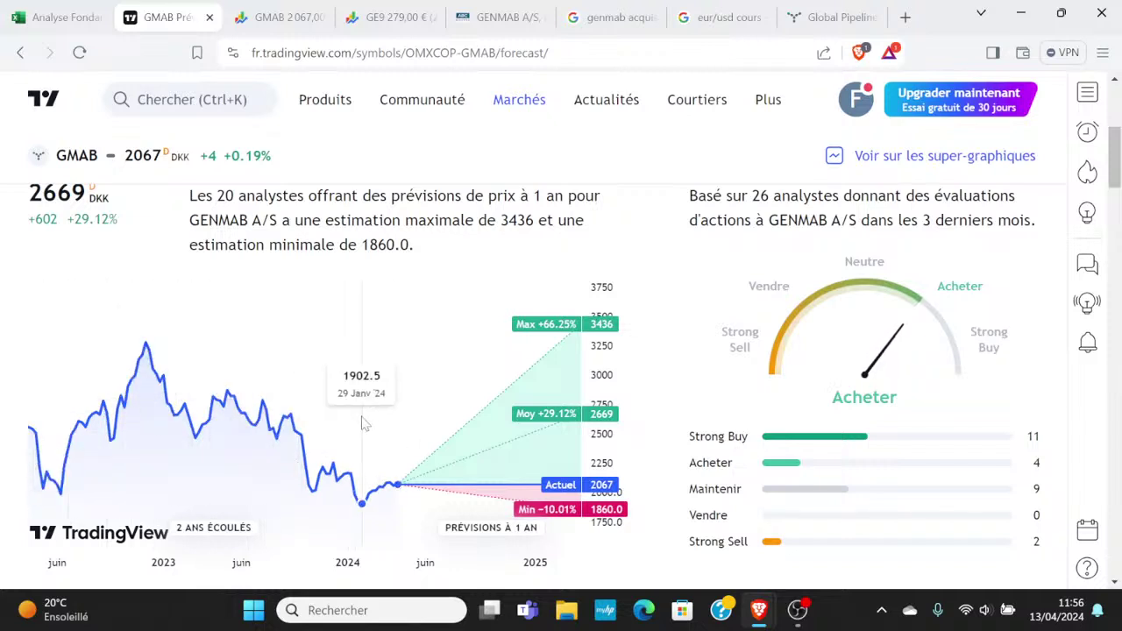
scroll(368, 434, down, 1)
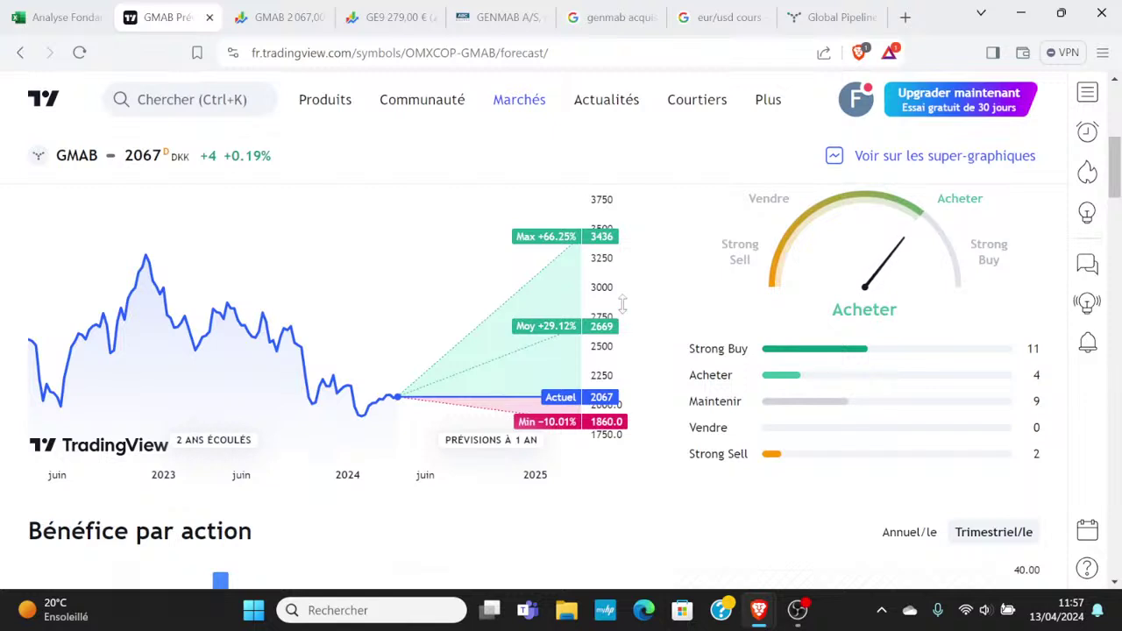
scroll(621, 304, up, 2)
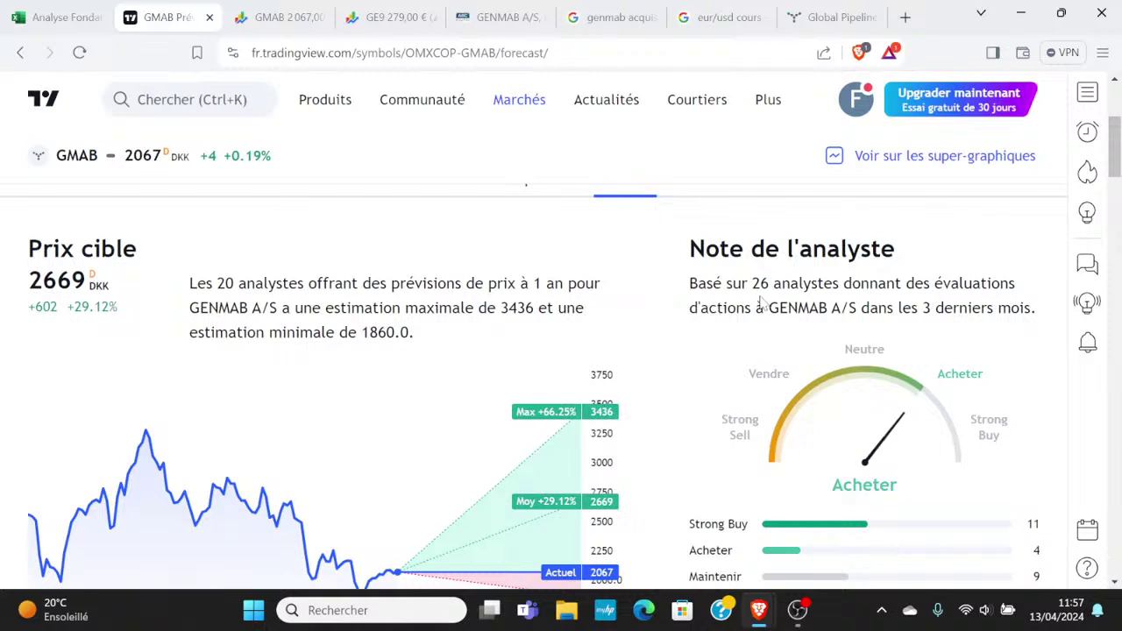
scroll(807, 305, down, 2)
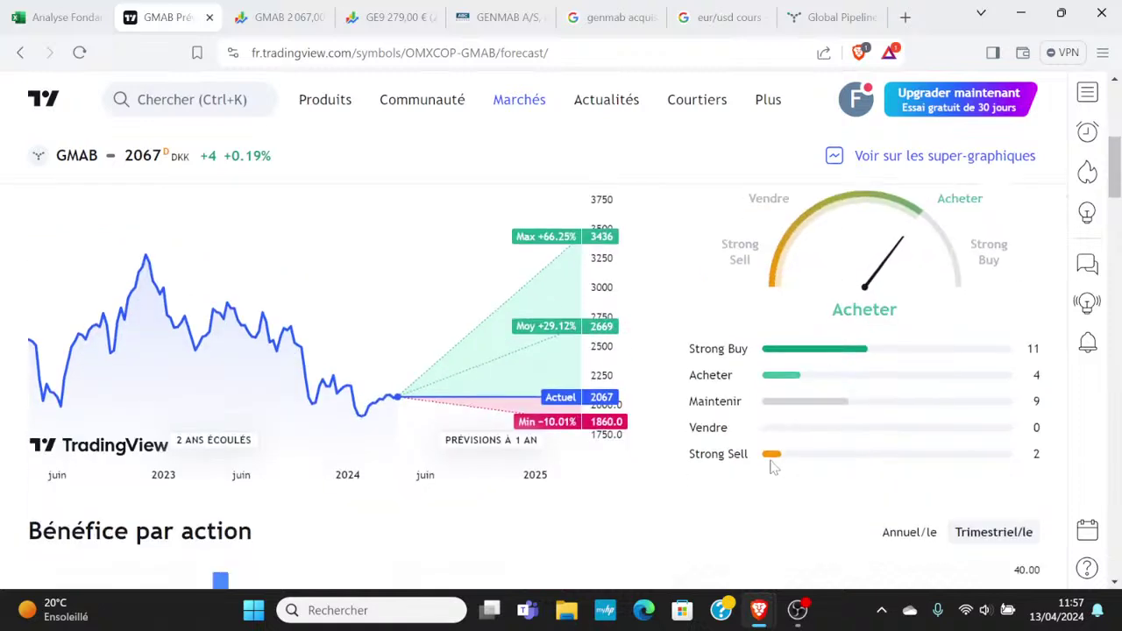
scroll(771, 468, up, 1)
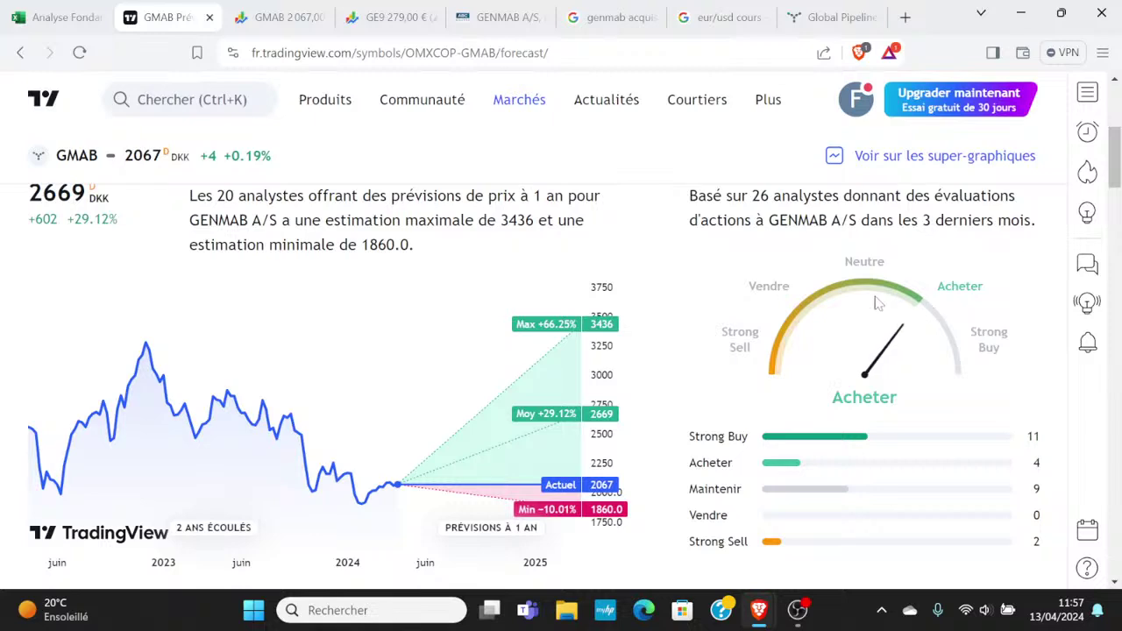
- Show GENMAB A/S's earnings per share annually and examine reported and estimated figures along with the revenue forecast through 2027
scroll(623, 257, down, 3)
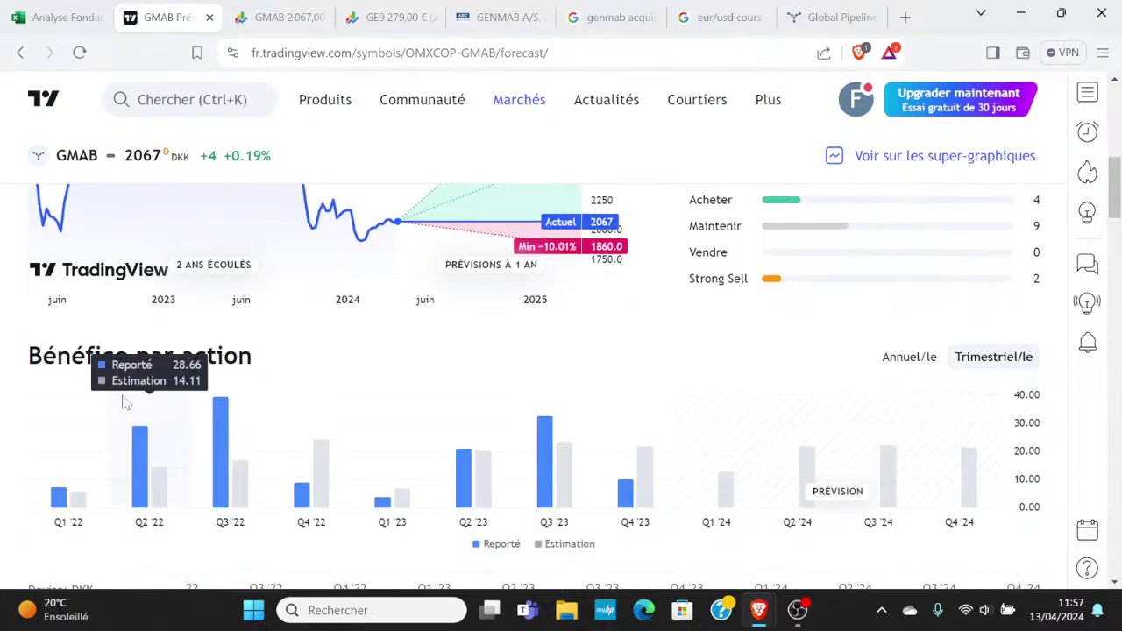
click(912, 357)
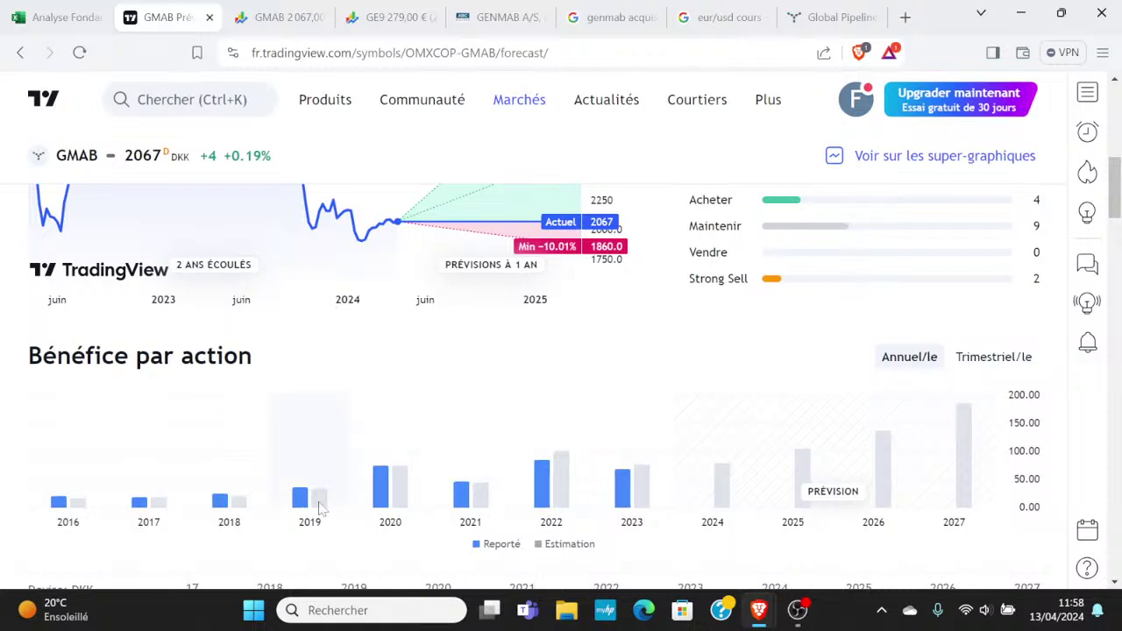
mouse_move(304, 507)
mouse_move(456, 472)
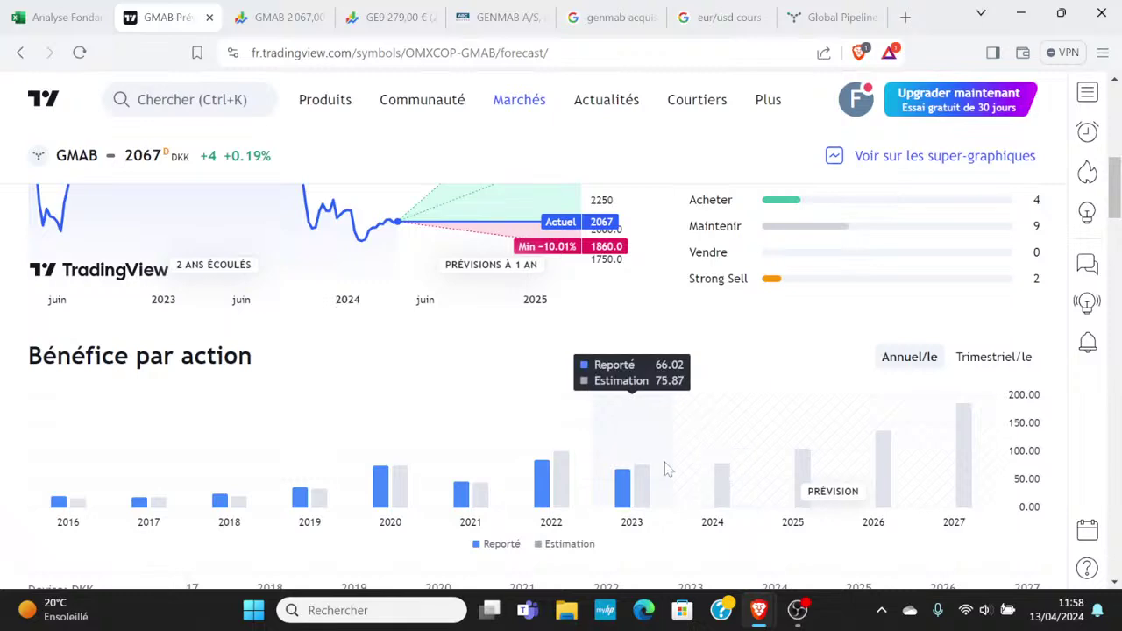
scroll(772, 396, up, 4)
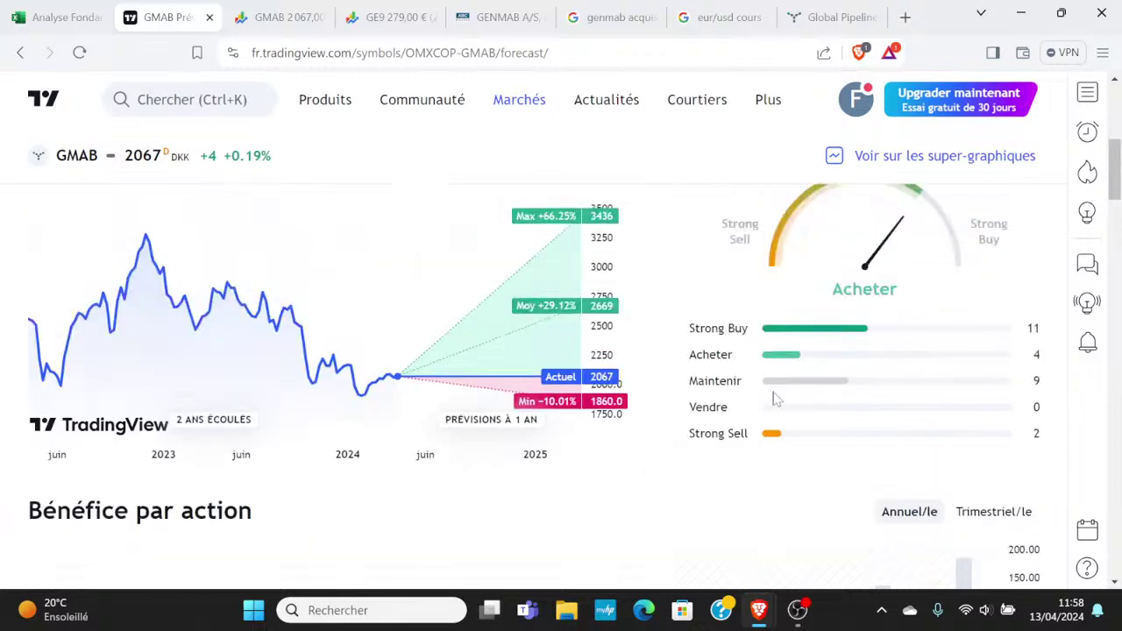
scroll(876, 403, down, 4)
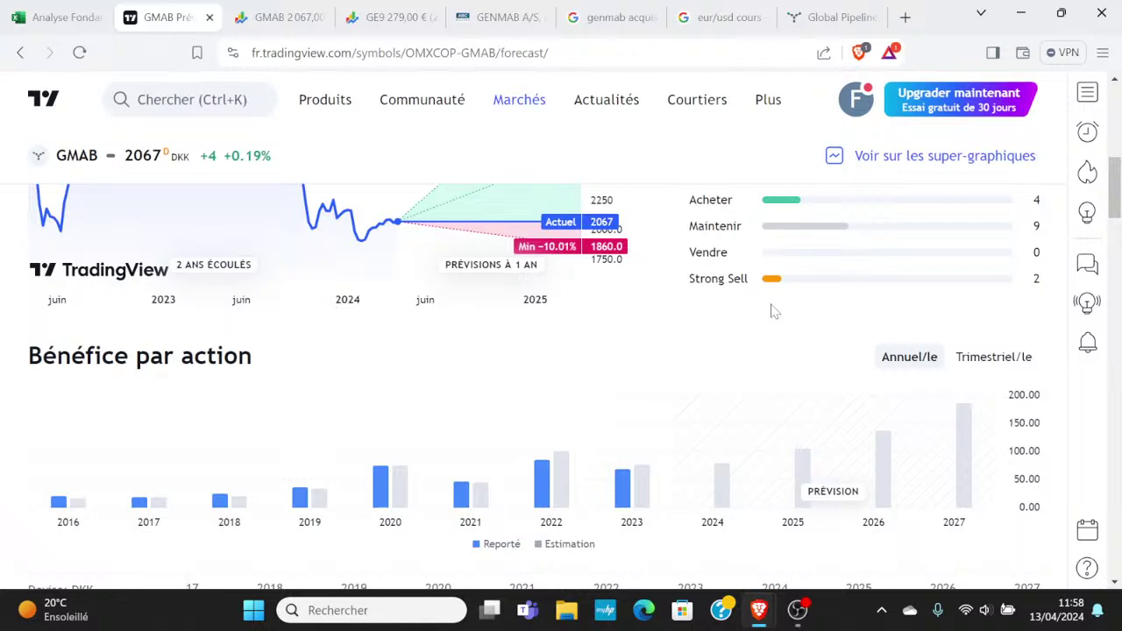
mouse_move(731, 436)
scroll(670, 350, down, 5)
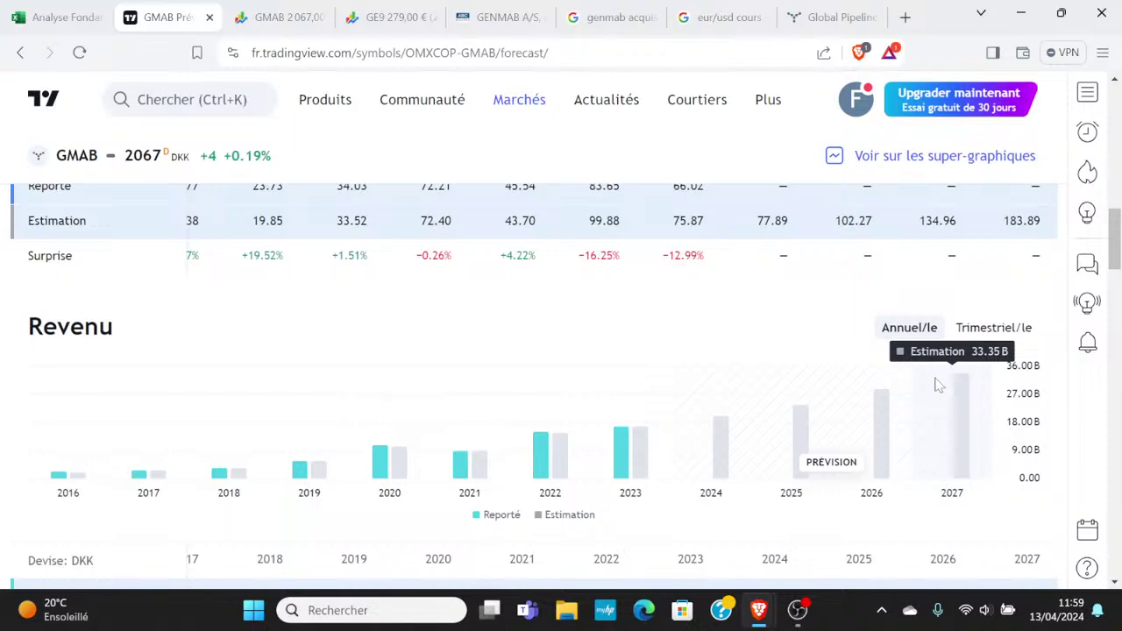
scroll(938, 384, up, 5)
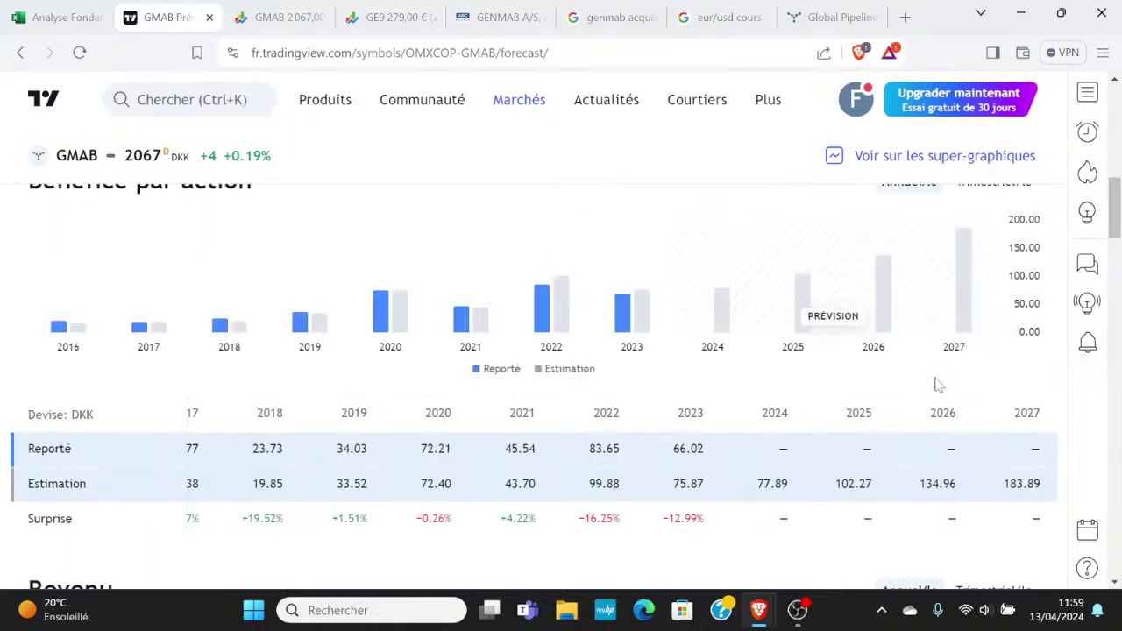
- Review GENMAB A/S's revenue and profit growth (D4:E4) in the workbook, then return to its annual earnings-per-share forecast in TradingView
click(99, 7)
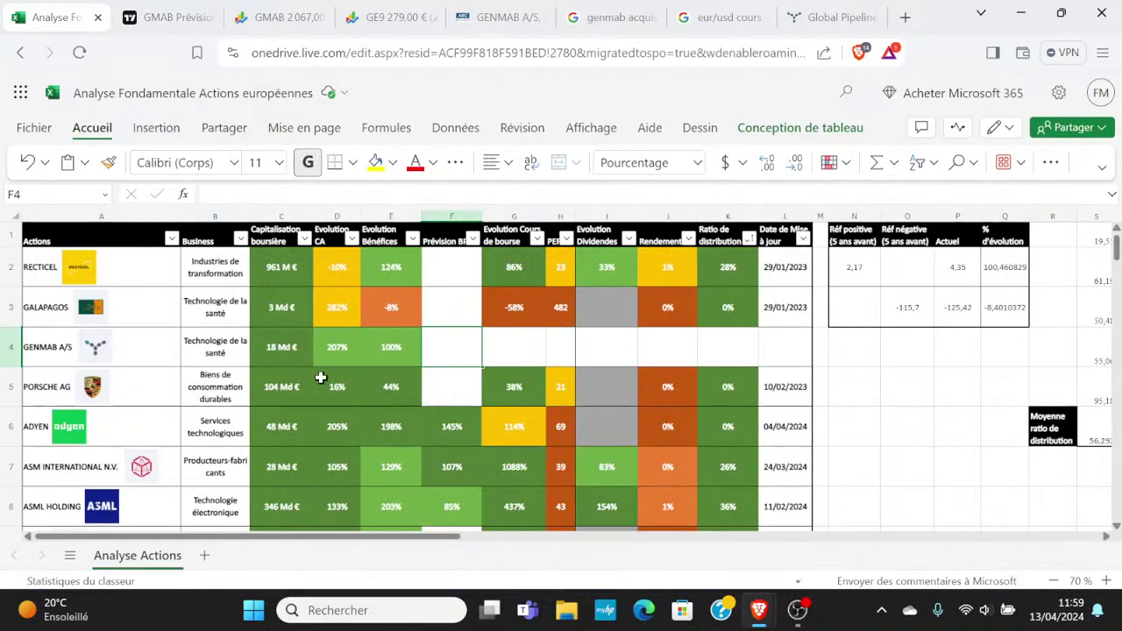
drag(338, 349, 375, 345)
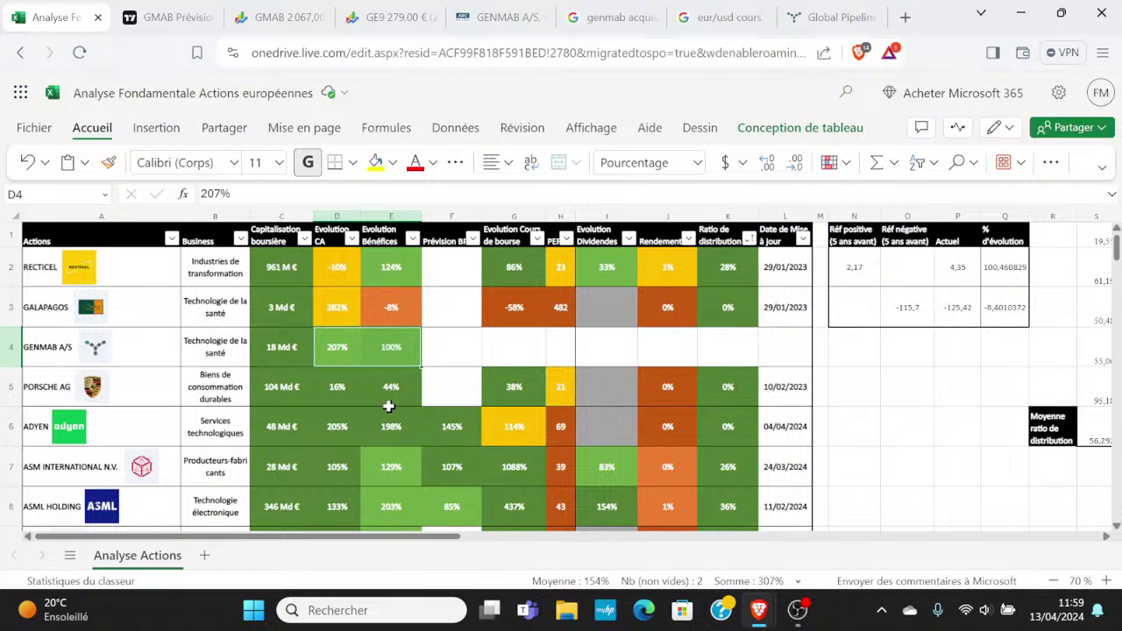
click(171, 17)
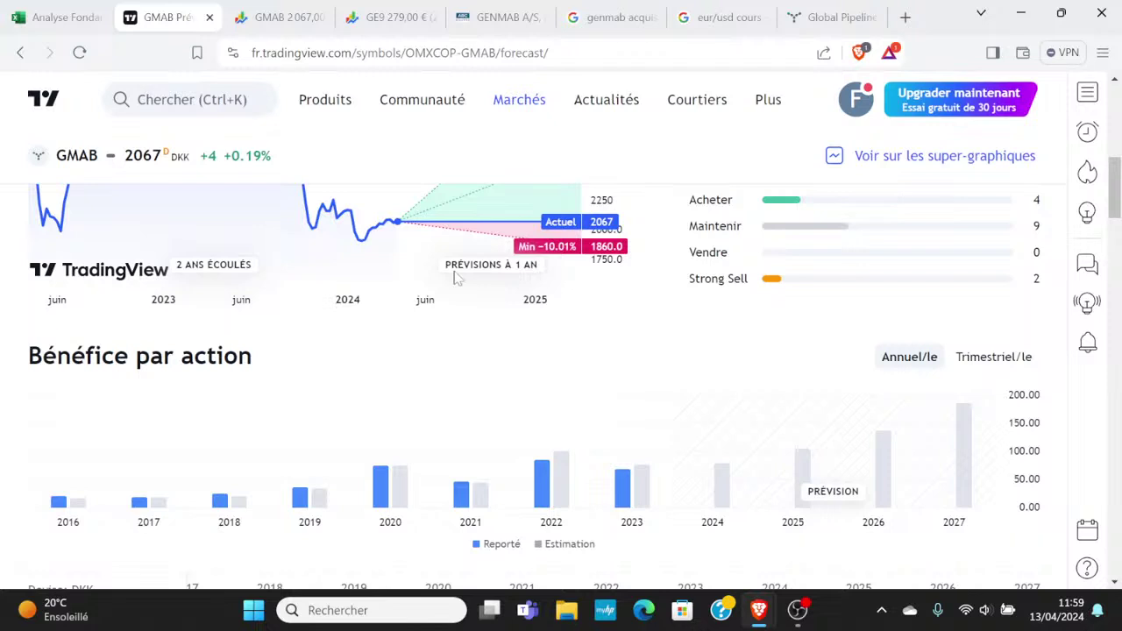
- In the workbook's growth calculator, enter 66,02 as the positive reference (N2) and 183,89 as the current value (P2) for earnings per share
click(65, 17)
click(875, 269)
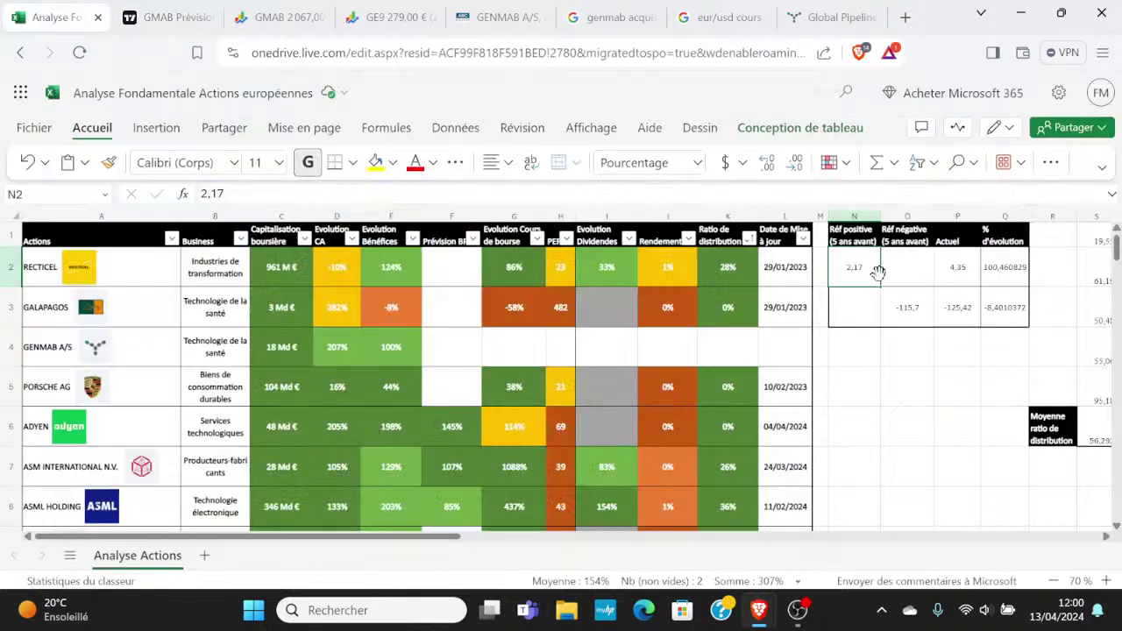
text(66,02)
key(Tab)
key(Tab)
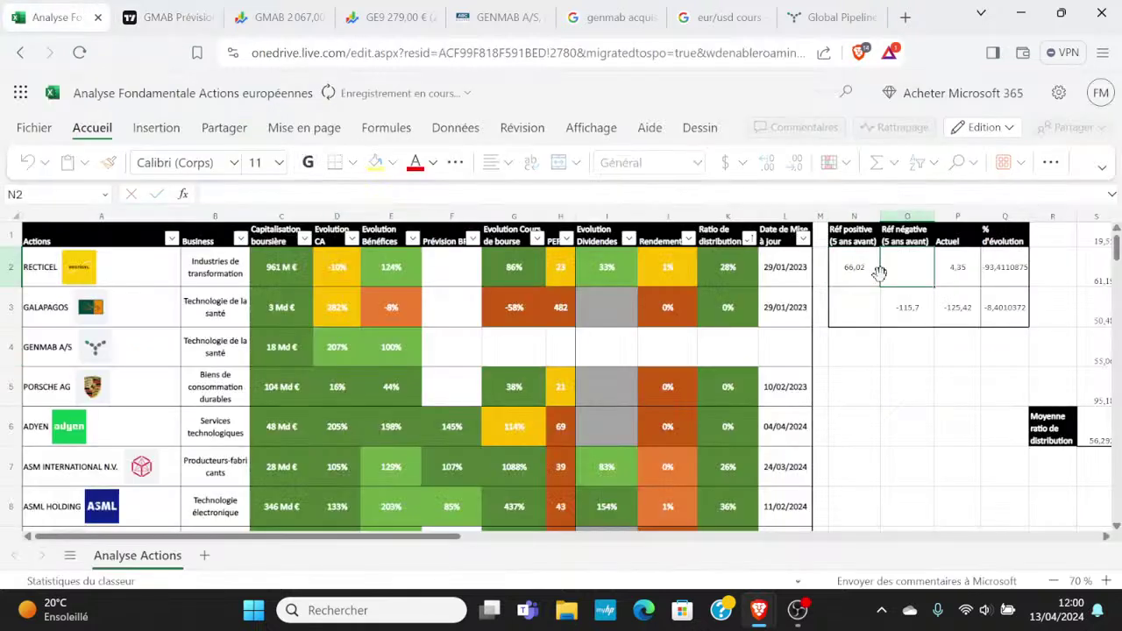
text(183,89)
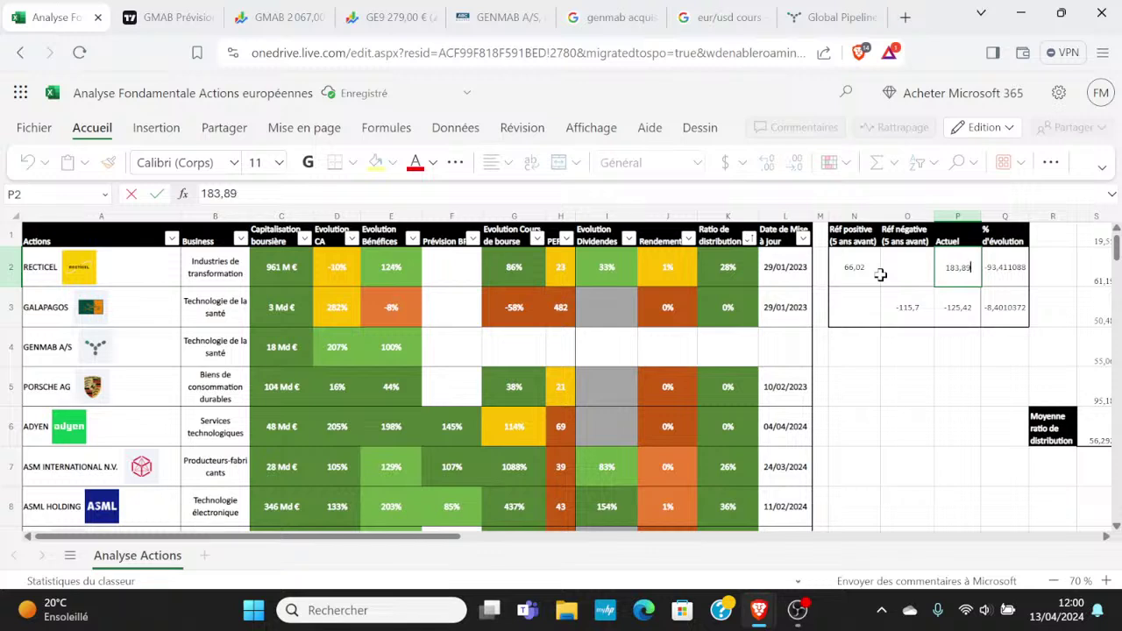
key(Return)
key(Up)
key(Right)
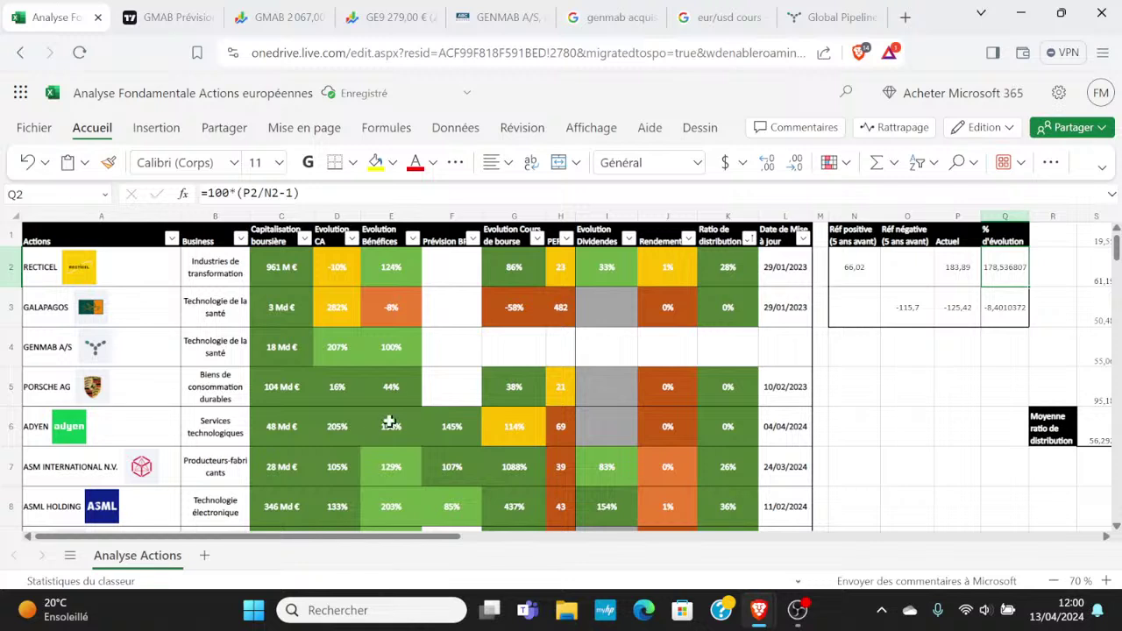
- Copy Adyen's dark green Prévision BPA cell to GENMAB A/S's cell F4 and set the value to 179%
click(456, 438)
key(ctrl+c)
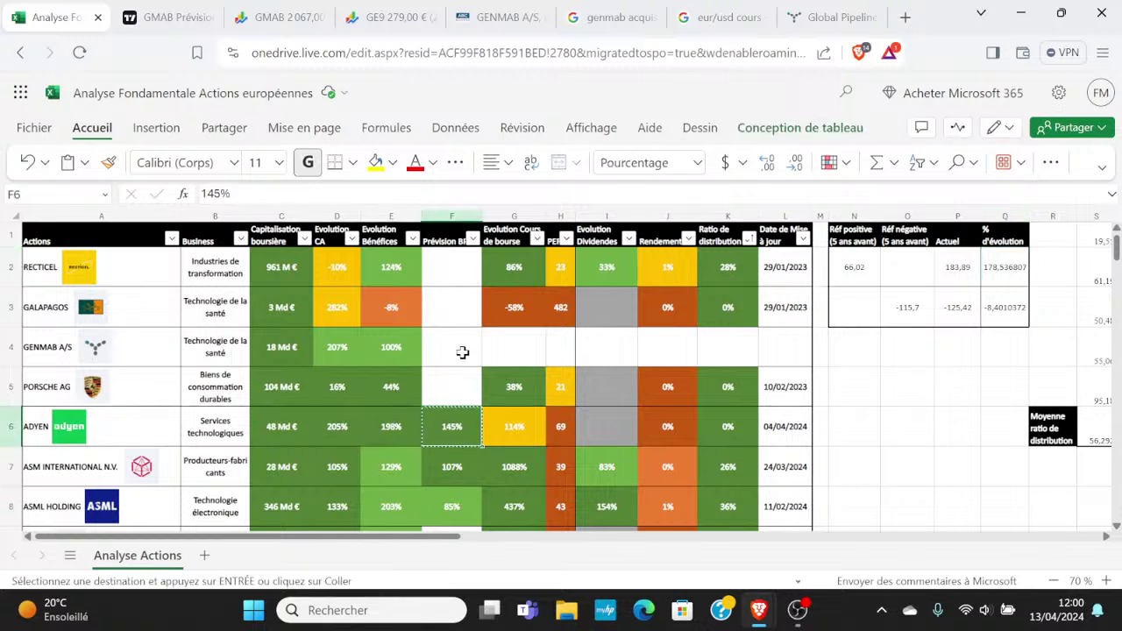
click(461, 353)
key(ctrl+v)
double_click(459, 349)
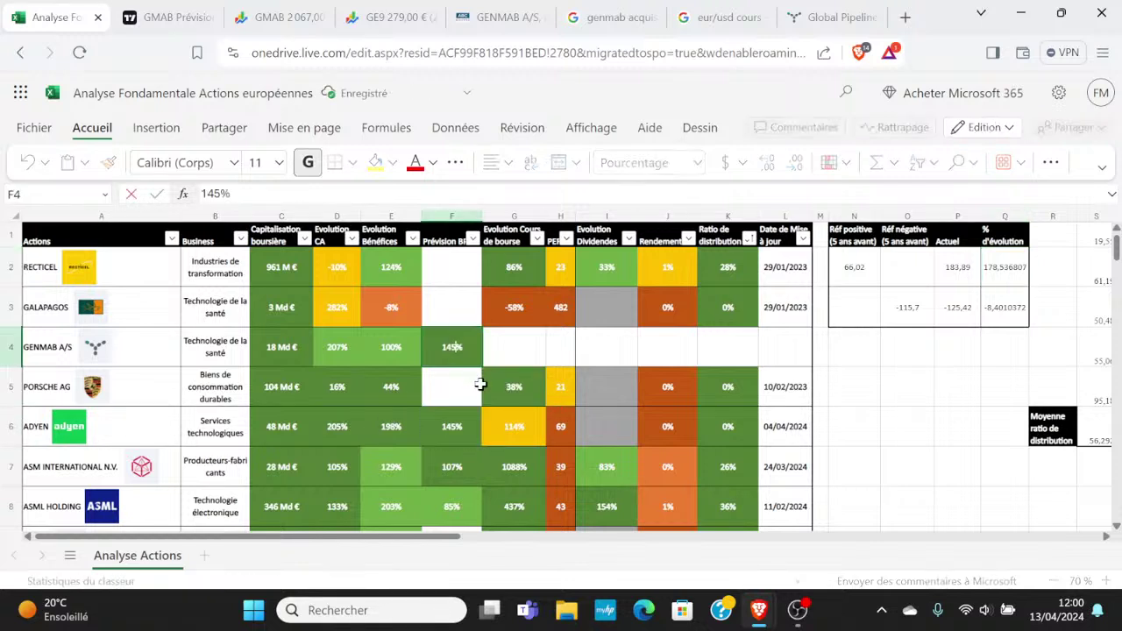
key(BackSpace)
key(BackSpace)
text(79)
key(Return)
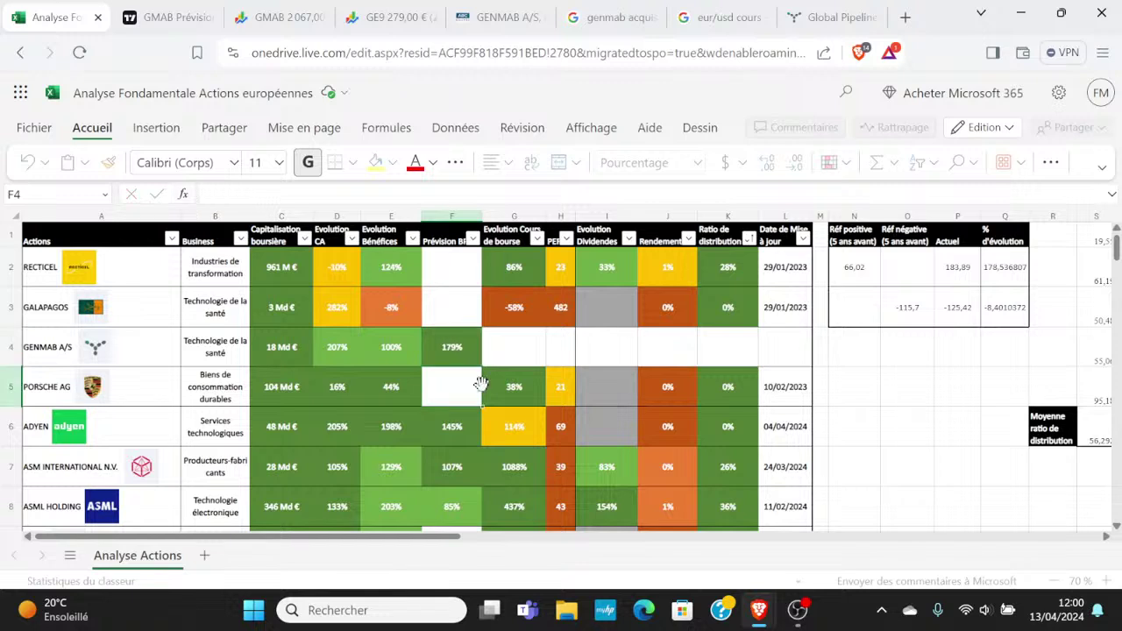
- Review GENMAB A/S's revenue growth, profit growth and earnings-per-share forecast together (D4:F4) in the workbook
key(Up)
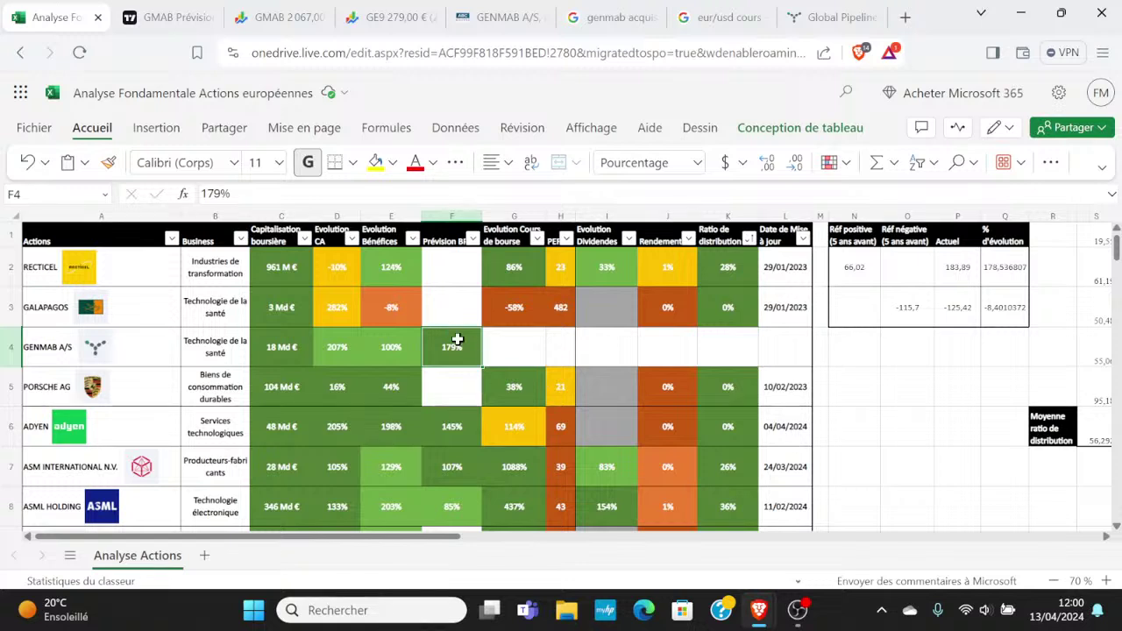
click(467, 380)
drag(355, 344, 438, 346)
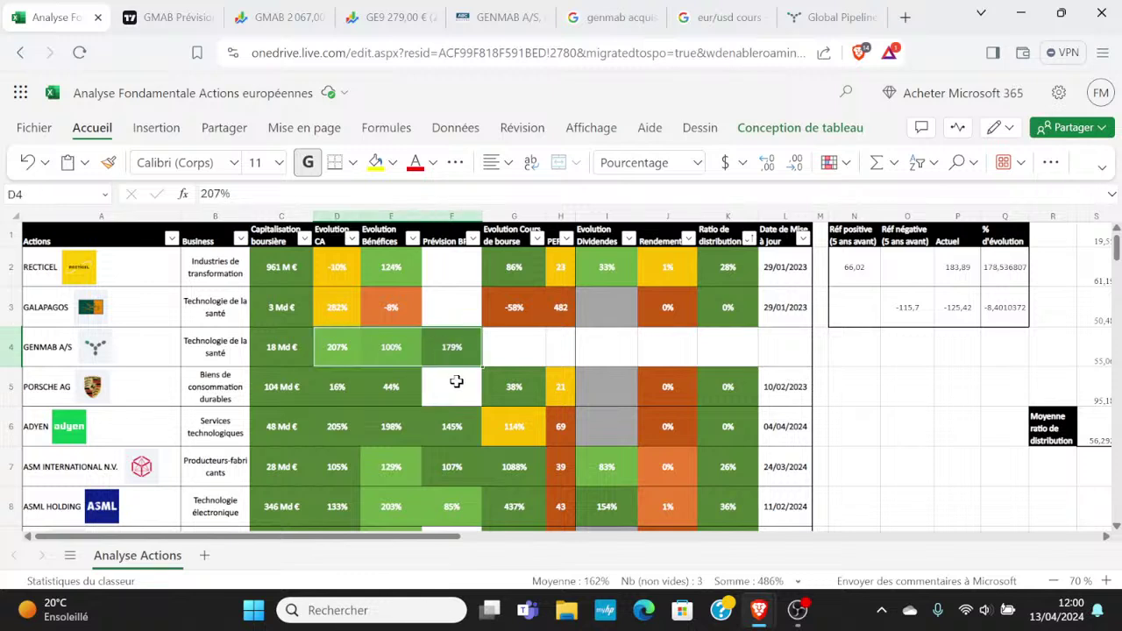
click(469, 387)
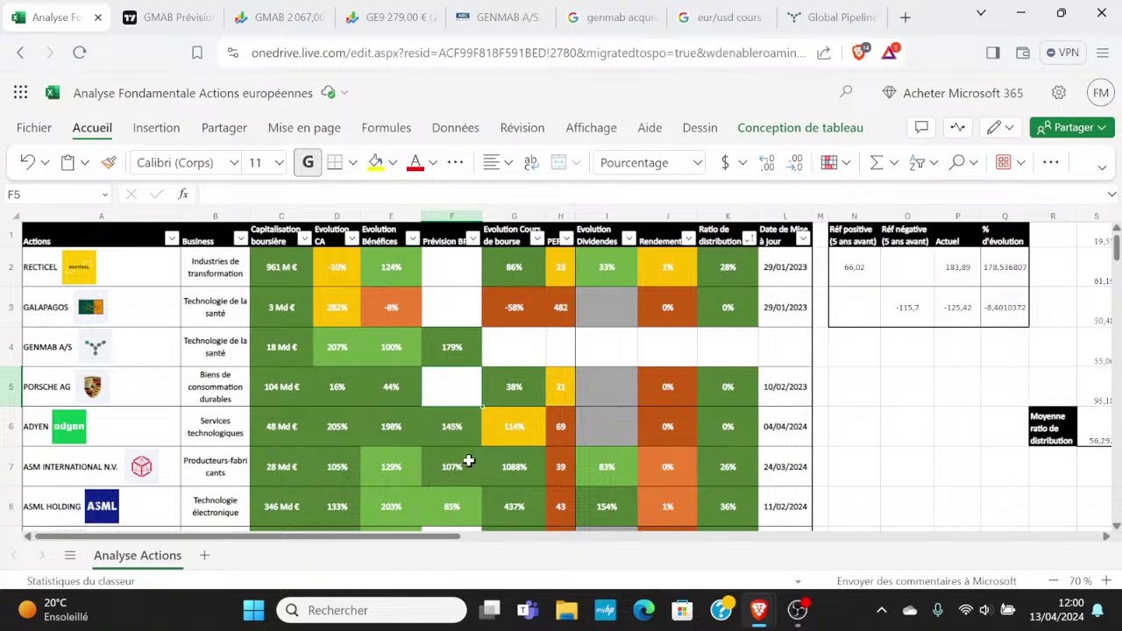
- Examine the Prévision BPA values and colour ratings of the other stocks down the whole table, then return to GENMAB A/S's row
scroll(469, 460, down, 2)
scroll(469, 460, down, 3)
scroll(465, 453, up, 1)
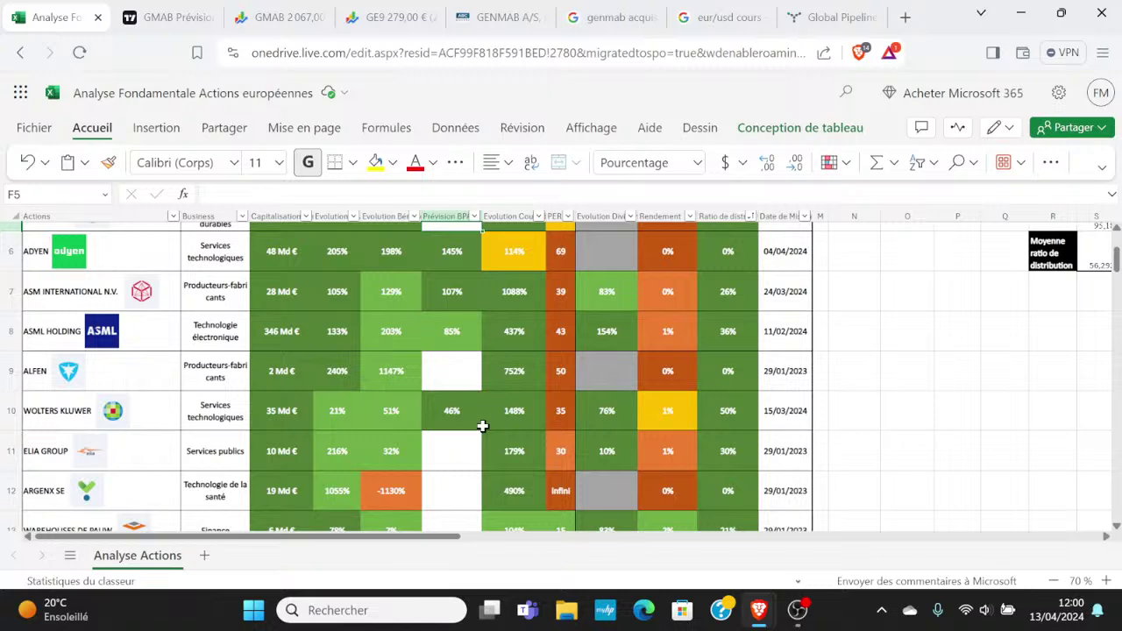
scroll(473, 412, down, 10)
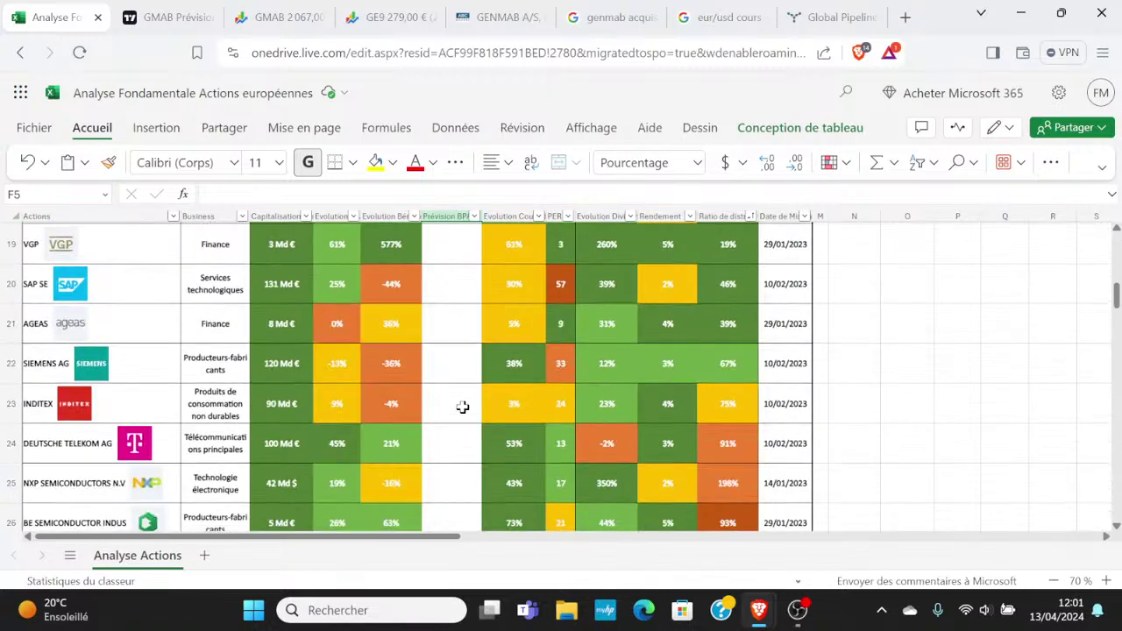
scroll(462, 407, down, 1)
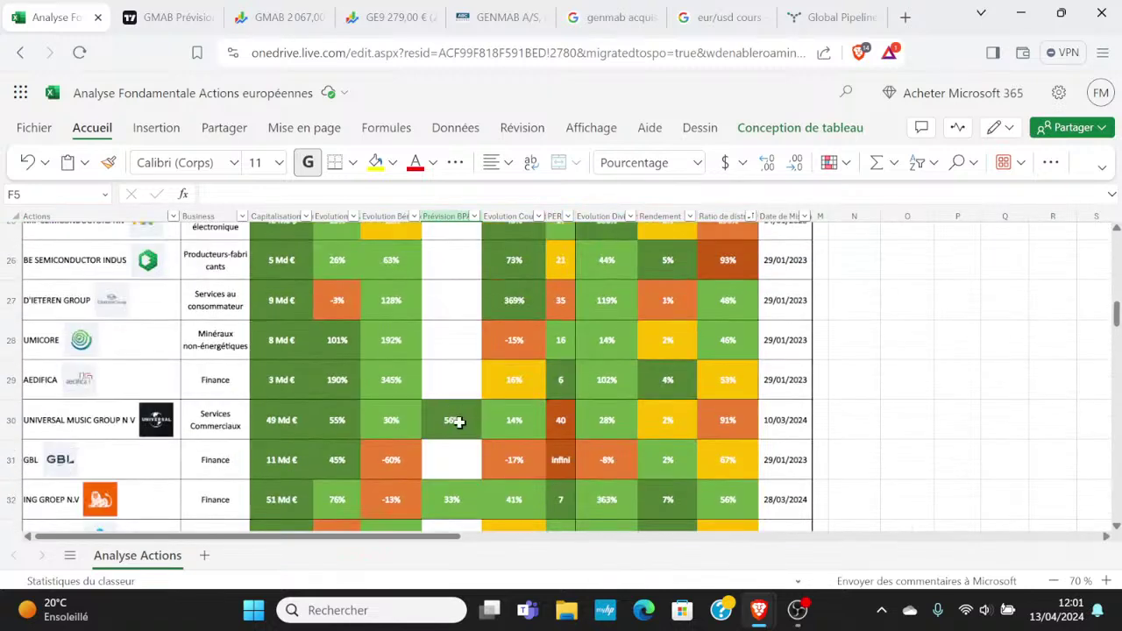
scroll(468, 416, down, 6)
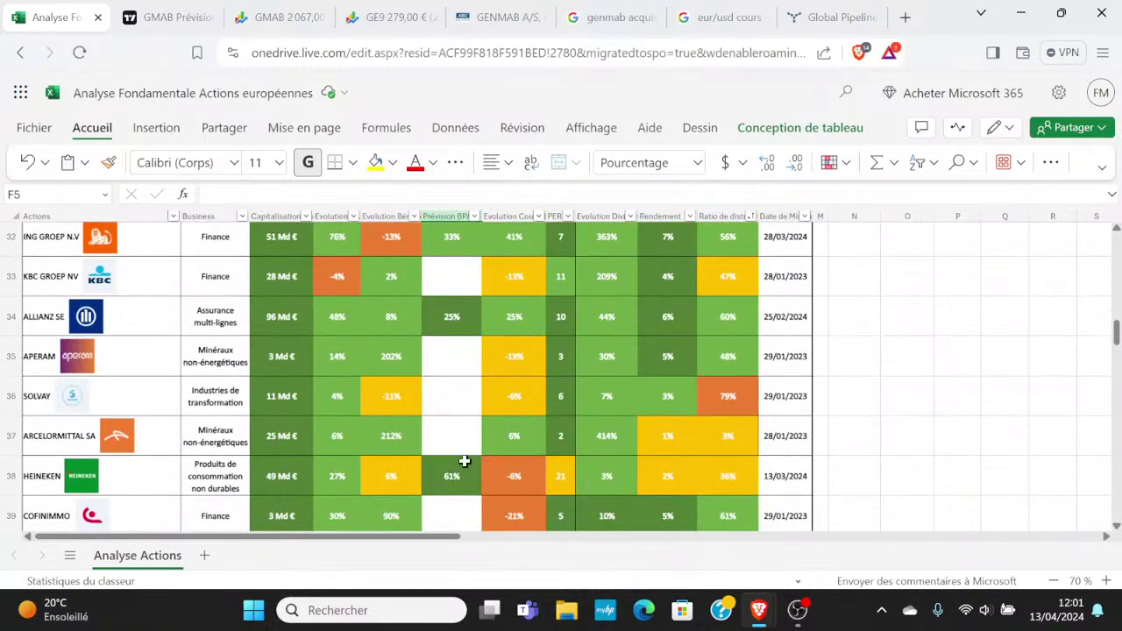
scroll(475, 445, down, 6)
scroll(480, 416, up, 2)
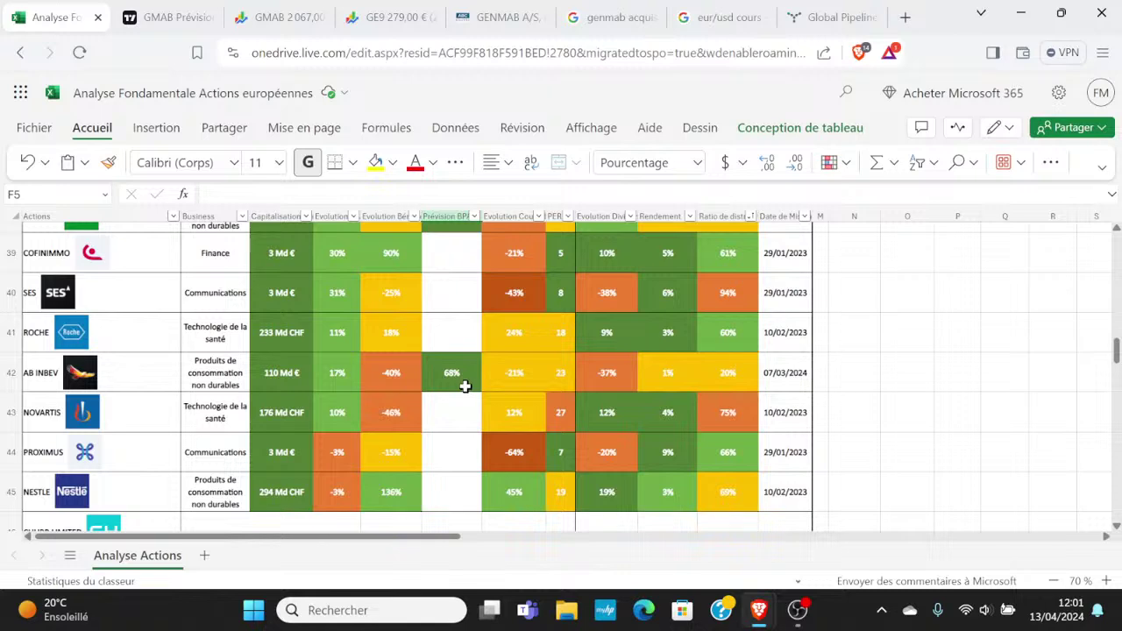
scroll(464, 375, down, 6)
scroll(464, 375, down, 12)
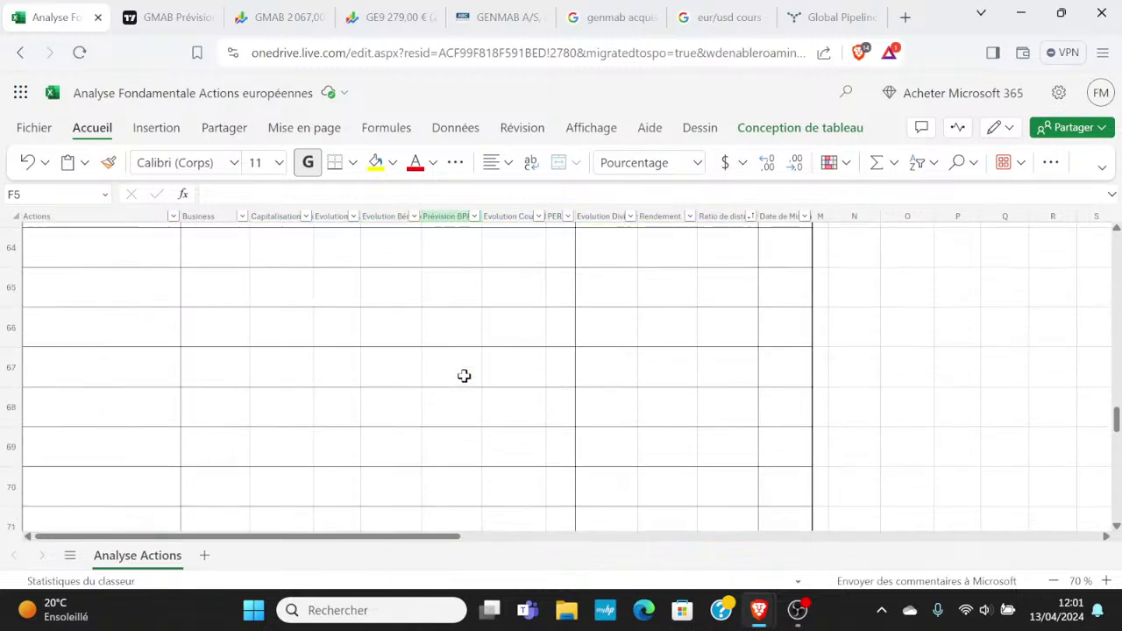
scroll(461, 380, down, 2)
scroll(459, 381, up, 20)
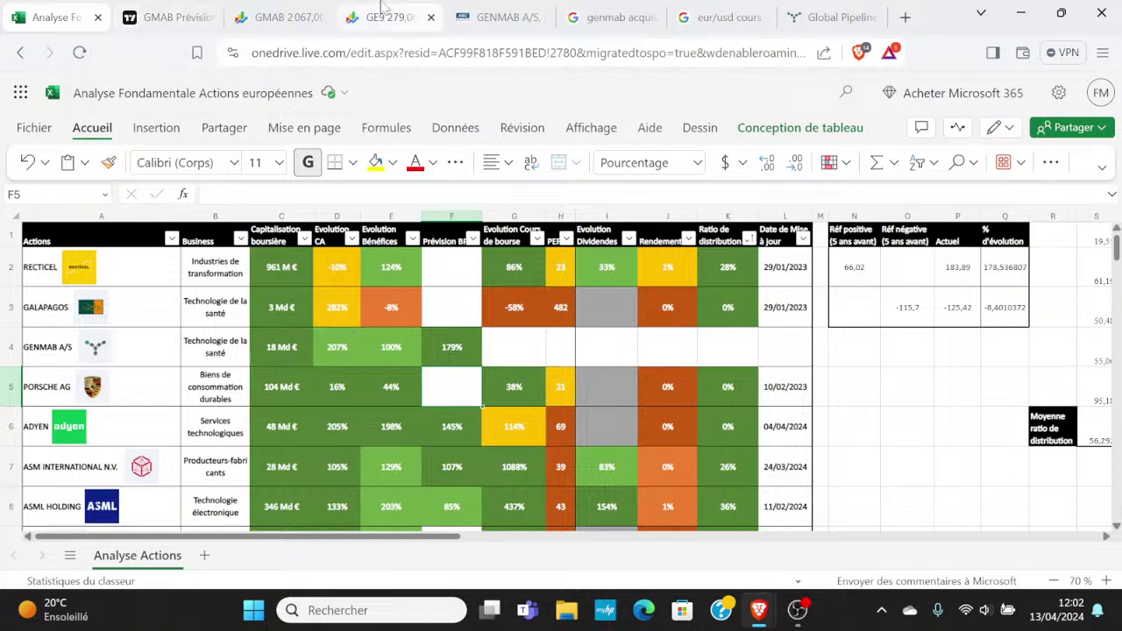
- Switch to Google Finance and examine Genmab's five-year share price chart and percentage change on the Copenhagen listing (CPH: GMAB)
click(271, 17)
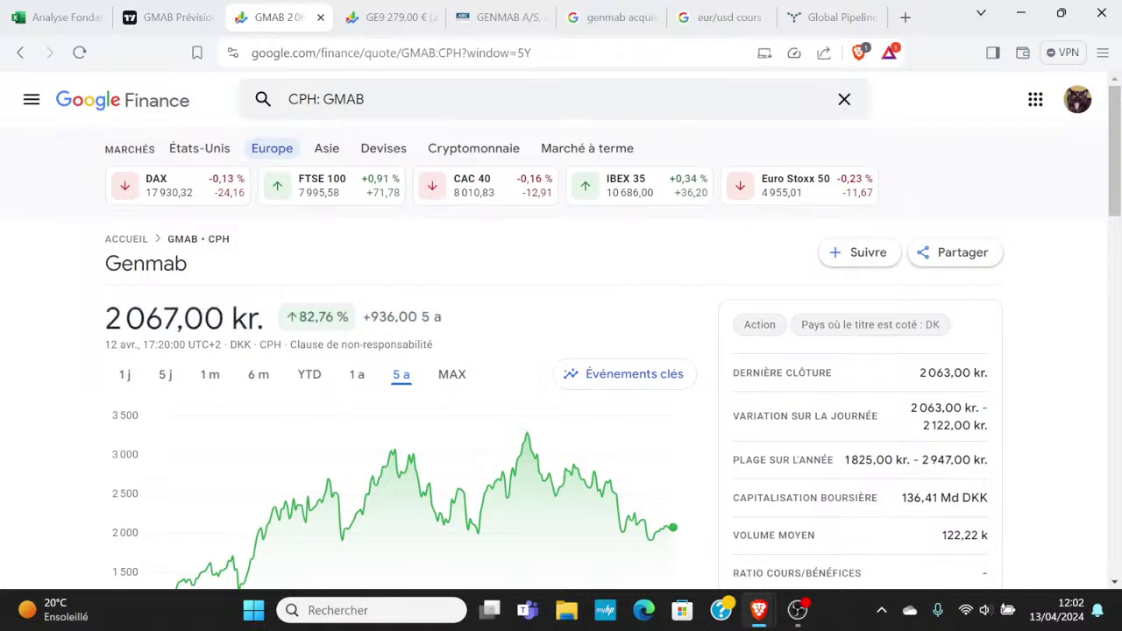
scroll(349, 295, down, 1)
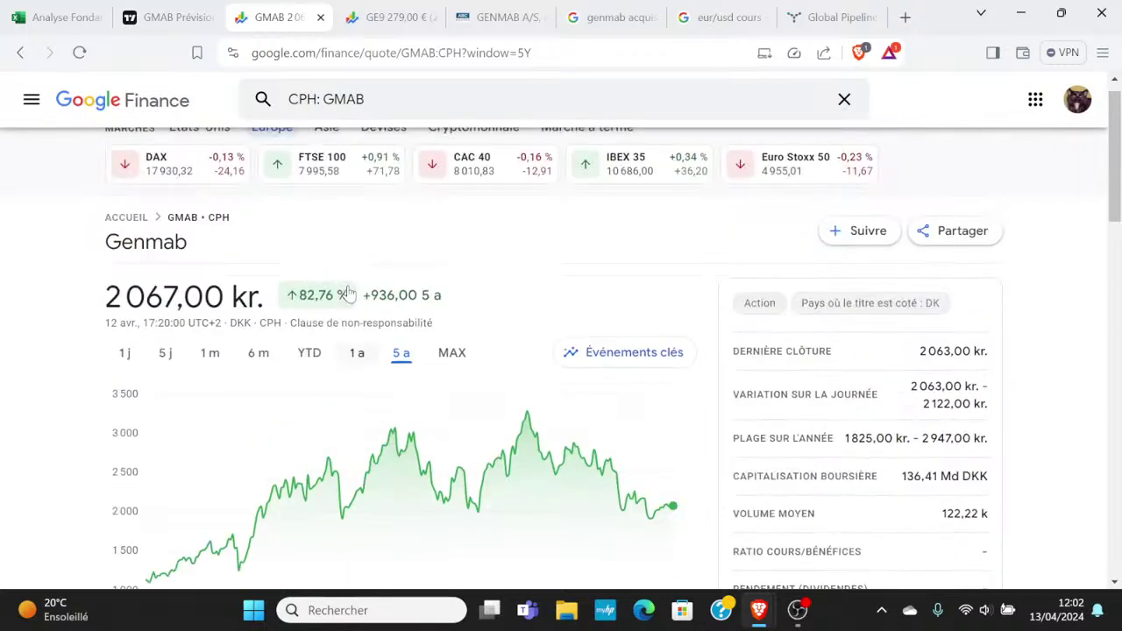
scroll(341, 298, up, 1)
scroll(263, 277, down, 1)
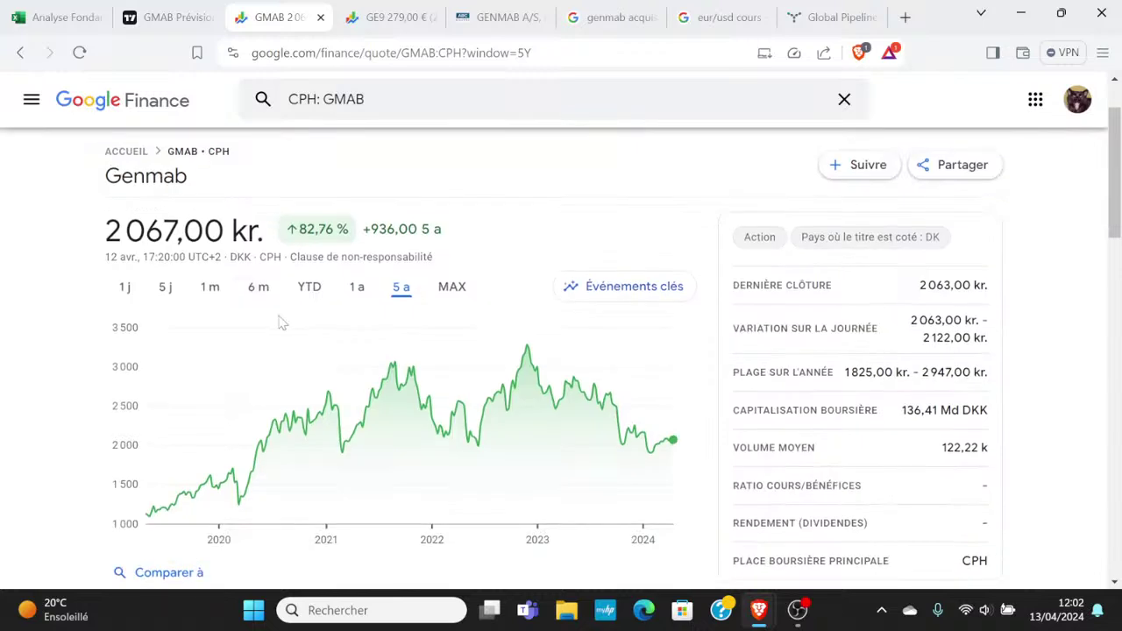
scroll(223, 356, down, 1)
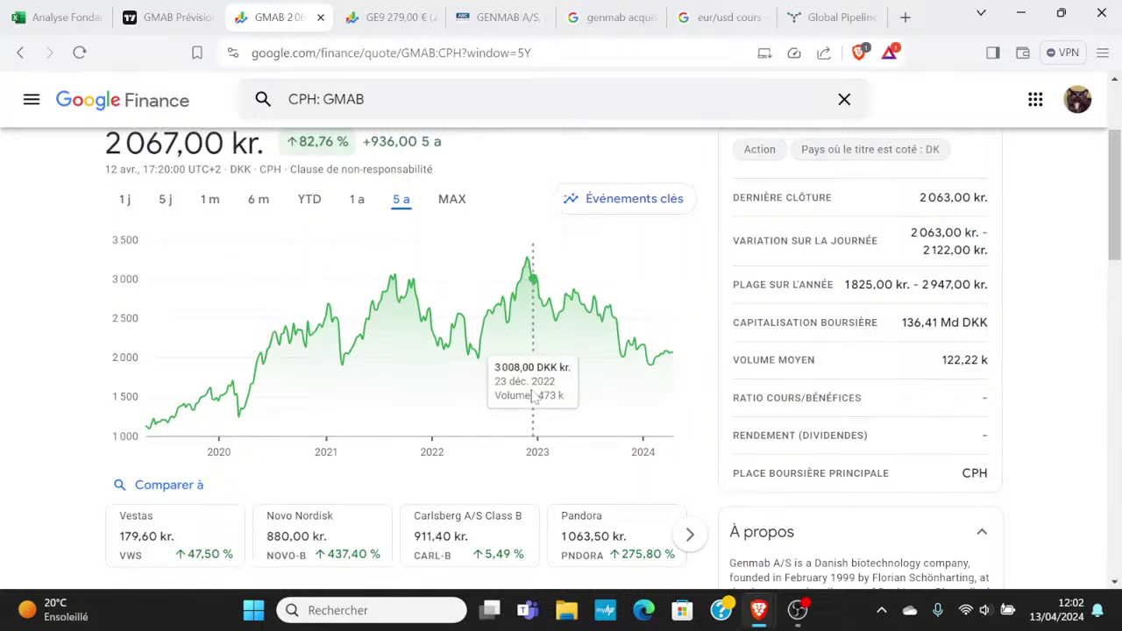
scroll(474, 333, up, 1)
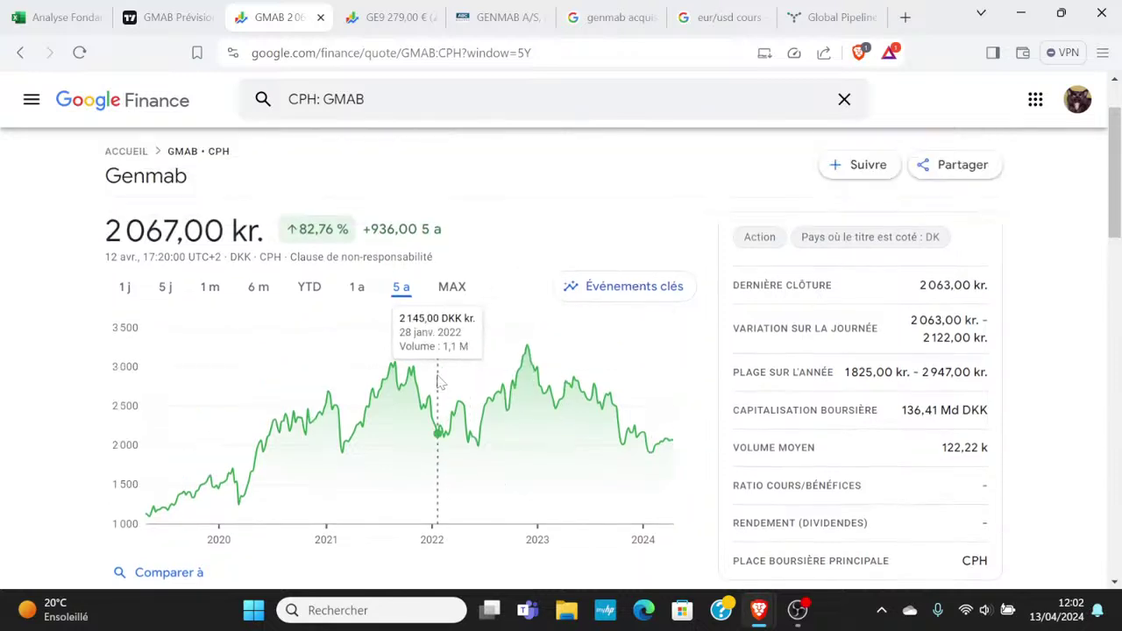
double_click(343, 229)
drag(342, 228, 299, 229)
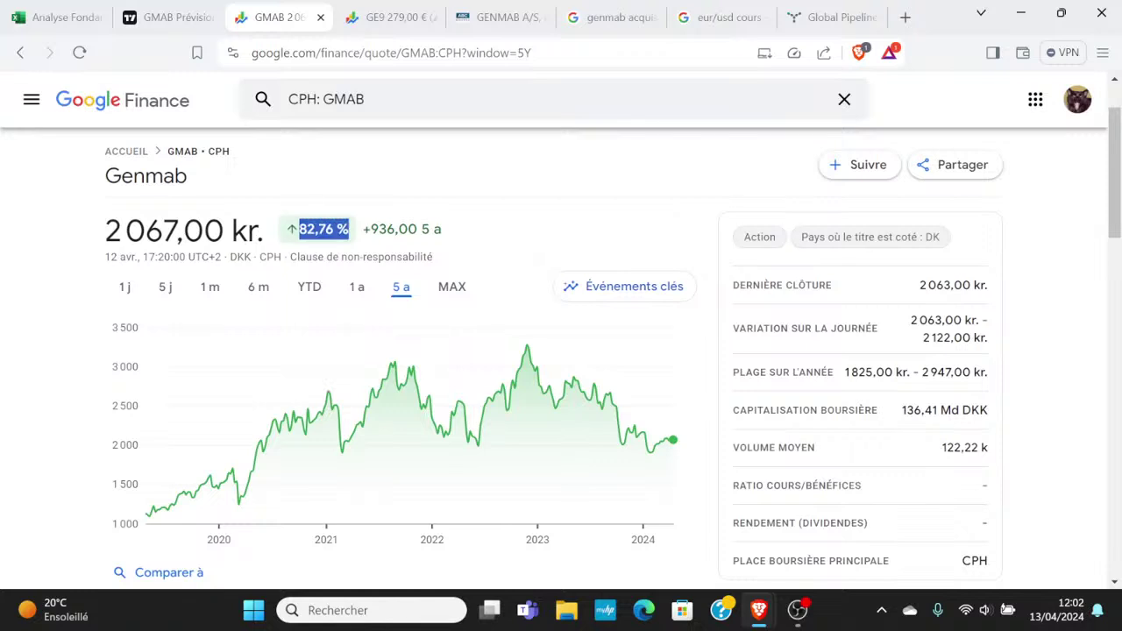
- Compare the Copenhagen listing's maximum and five-year price histories, and measure the five-year chart's change from April 2021 to the latest price
click(451, 287)
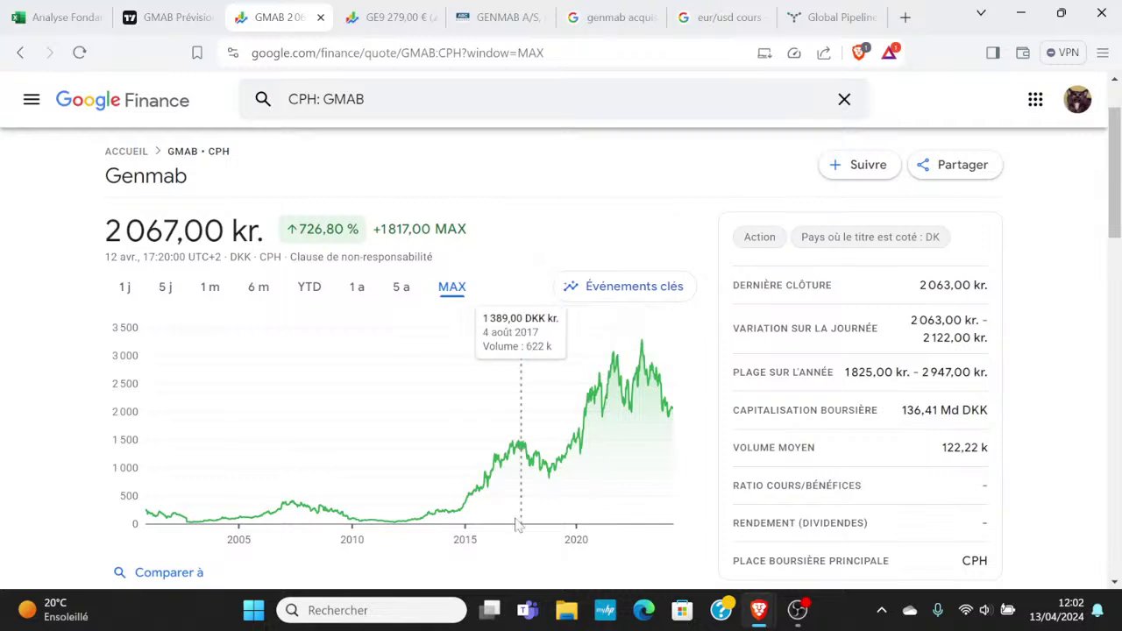
click(400, 289)
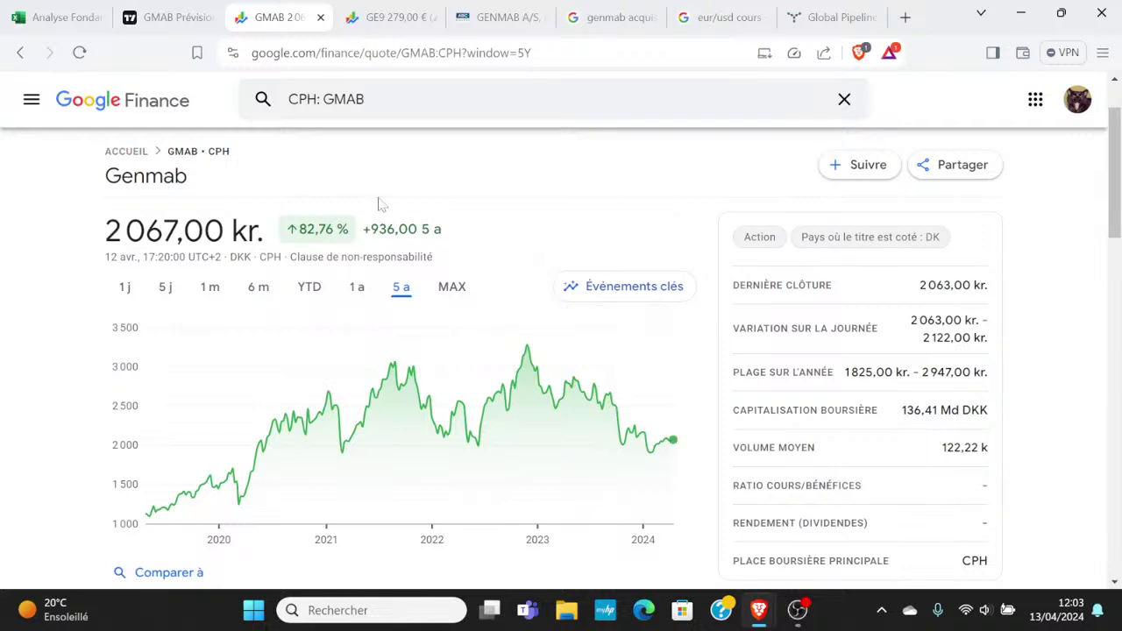
drag(364, 228, 297, 227)
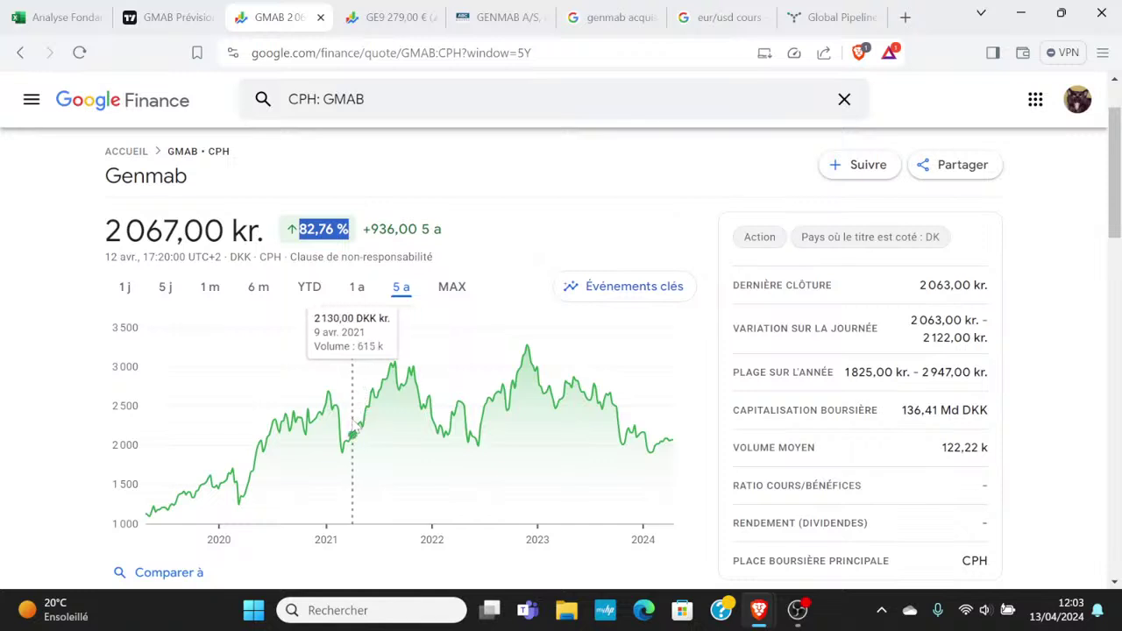
drag(351, 429, 692, 474)
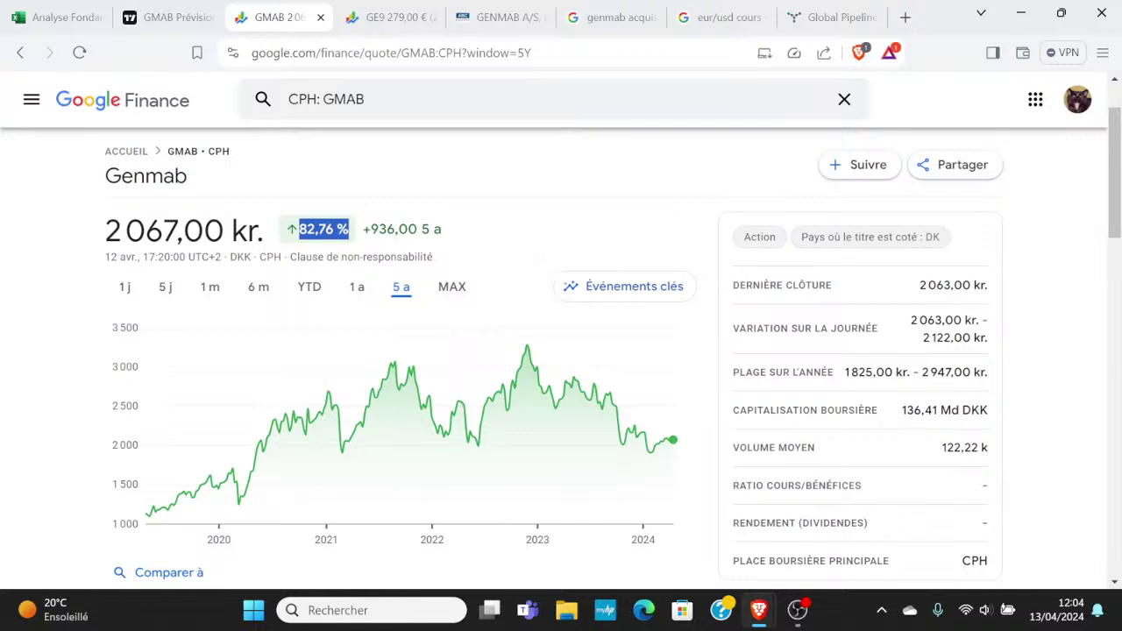
- In the workbook, copy Adyen's yellow Evolution Cours de bourse cell (G6) to GENMAB A/S's cell G4 and set the value to 83%
click(62, 16)
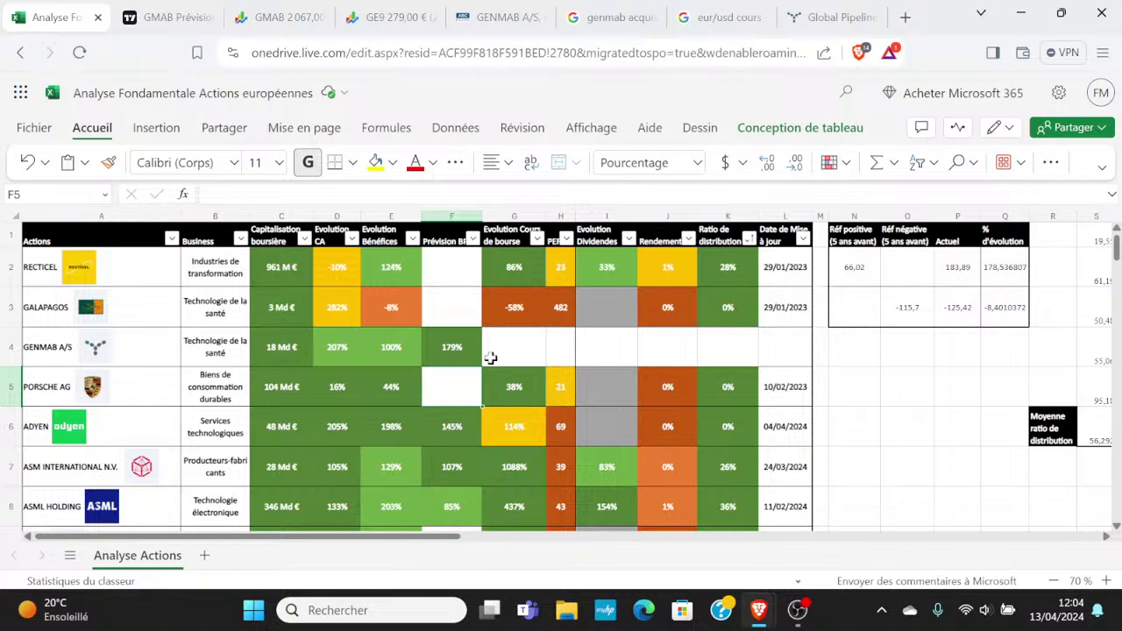
click(523, 427)
key(ctrl+c)
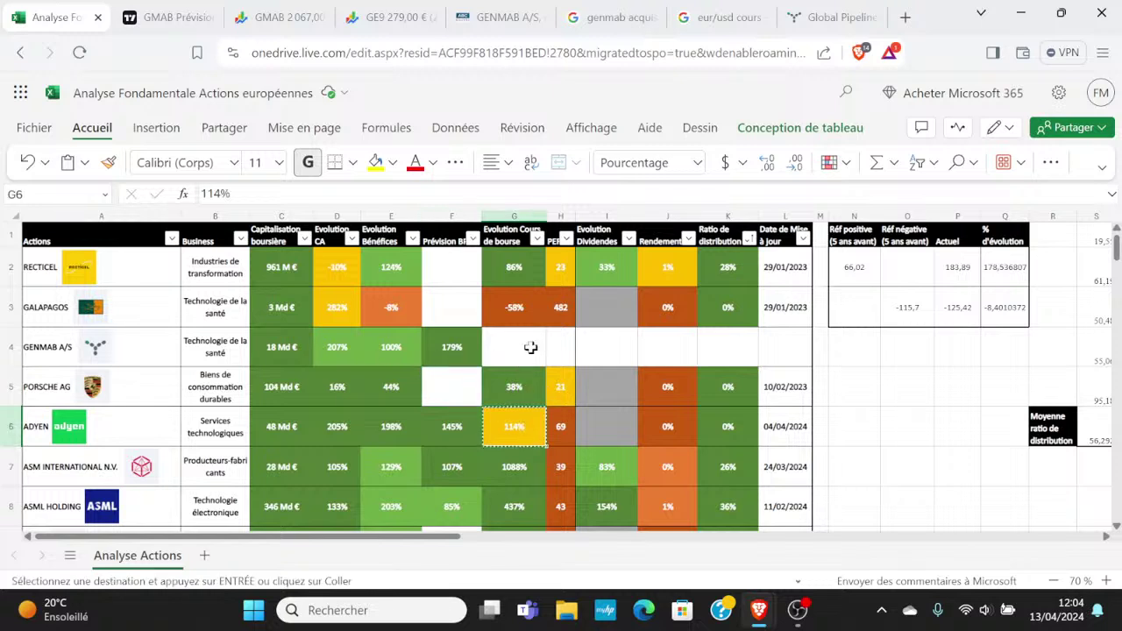
click(524, 348)
key(ctrl+v)
key(F2)
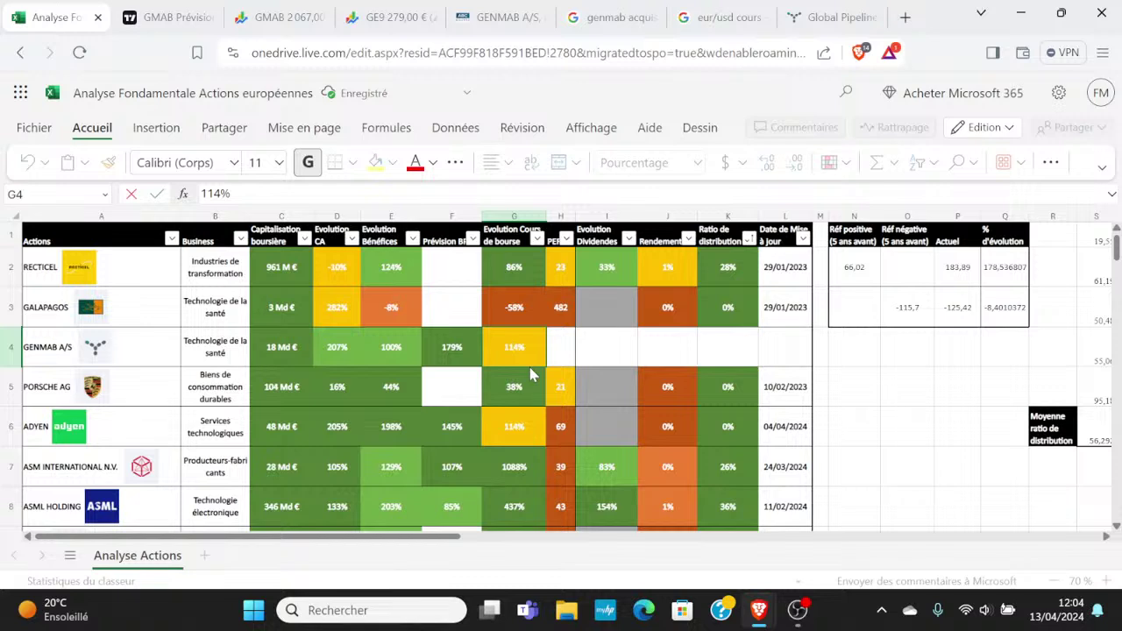
key(BackSpace)
key(BackSpace)
key(BackSpace)
text(83)
key(Return)
key(Up)
key(Down)
key(Down)
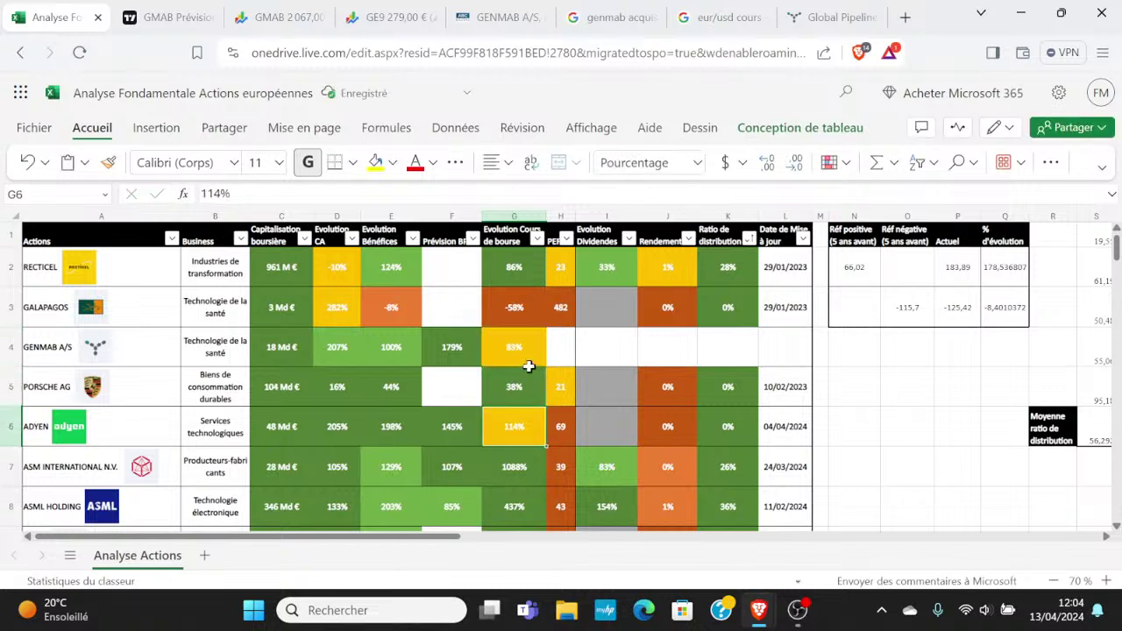
key(Up)
key(Up)
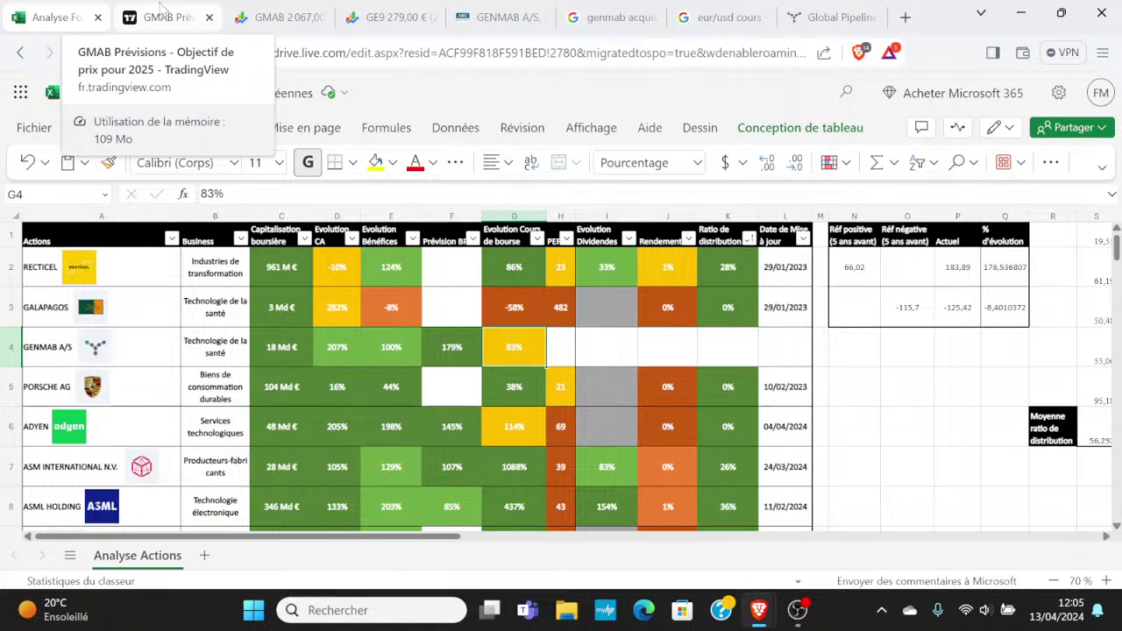
- In Google Finance, compare Genmab's five-year performance on the Frankfurt listing (FRA: GE9) with the Copenhagen listing (CPH: GMAB)
click(401, 14)
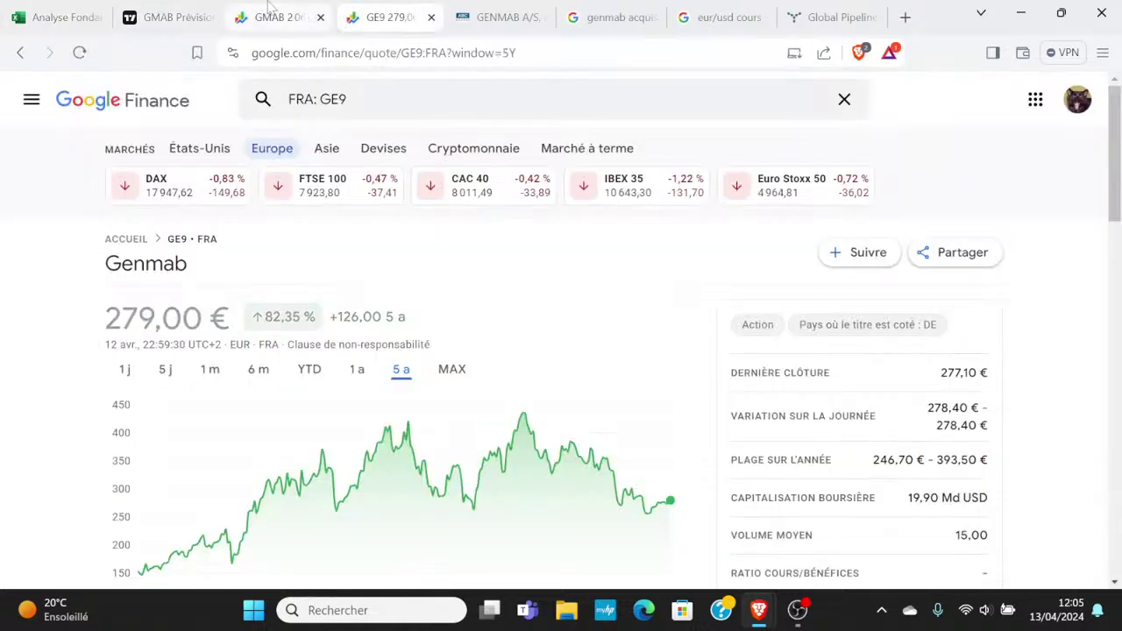
drag(221, 243, 181, 238)
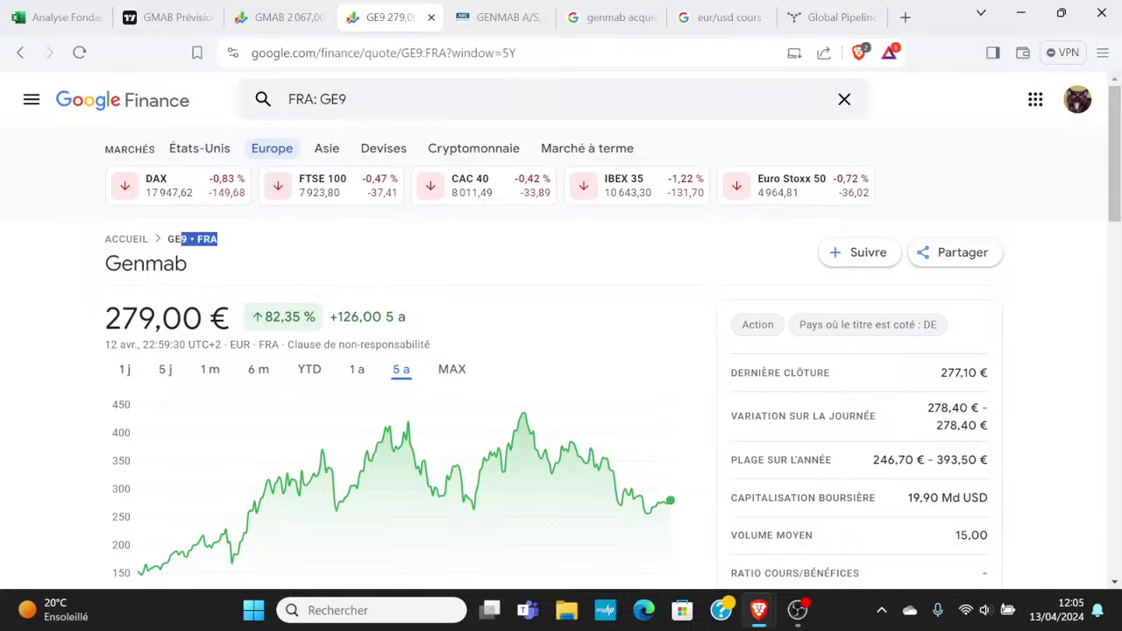
click(237, 272)
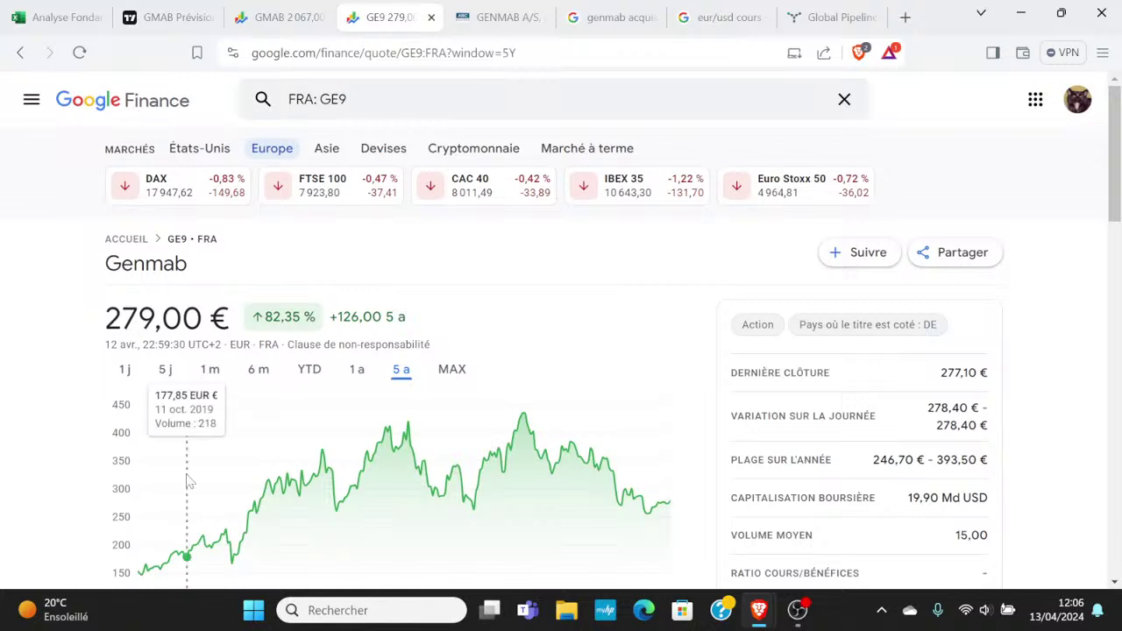
scroll(286, 359, down, 1)
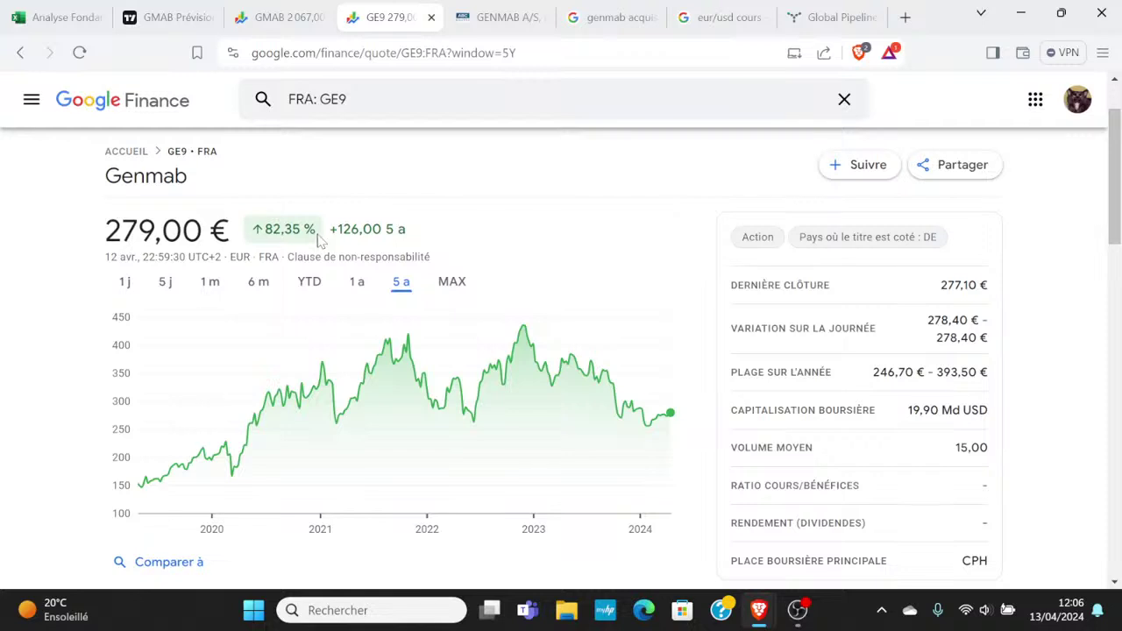
drag(319, 234, 285, 256)
click(279, 17)
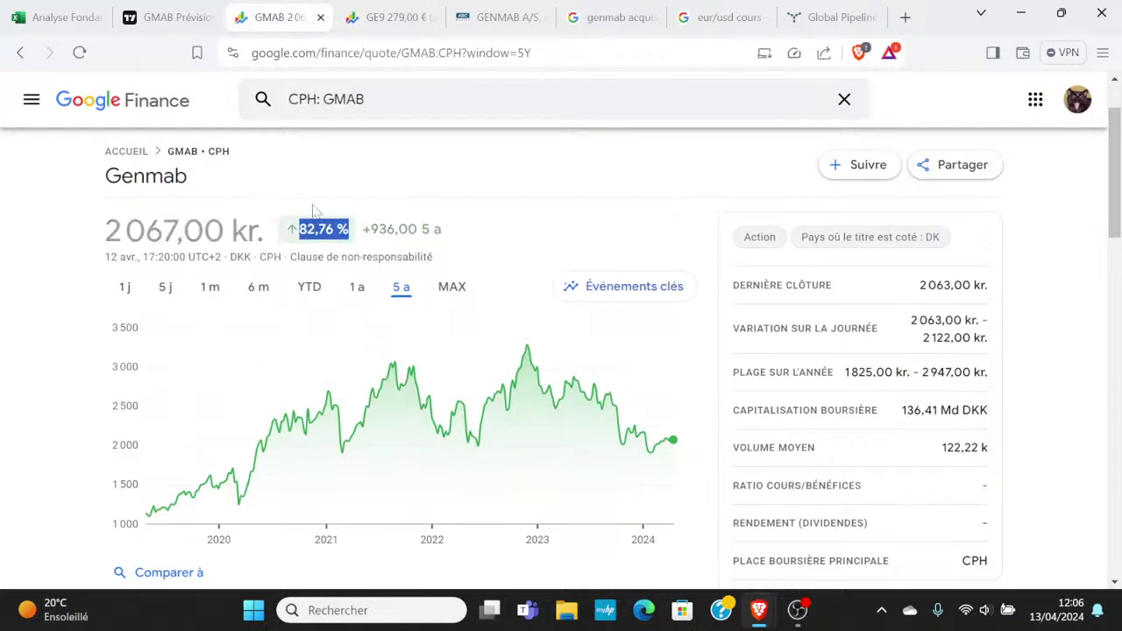
click(377, 17)
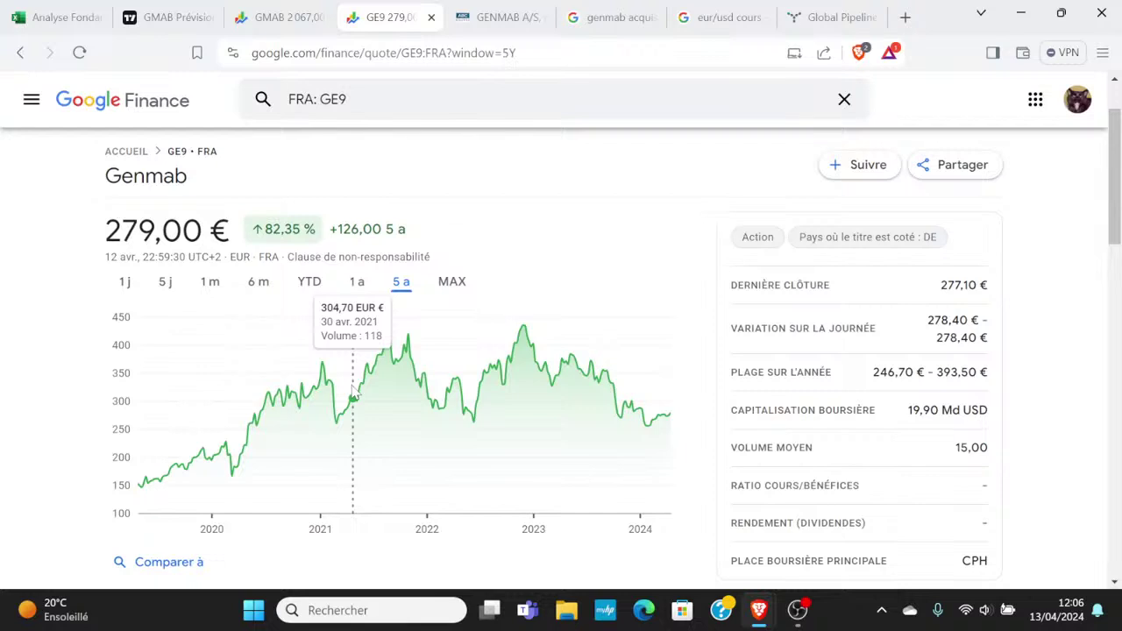
- Measure the Frankfurt listing's price change from 9 April 2021 to 12 April 2024, and view its one-day and five-day charts
drag(347, 390, 686, 460)
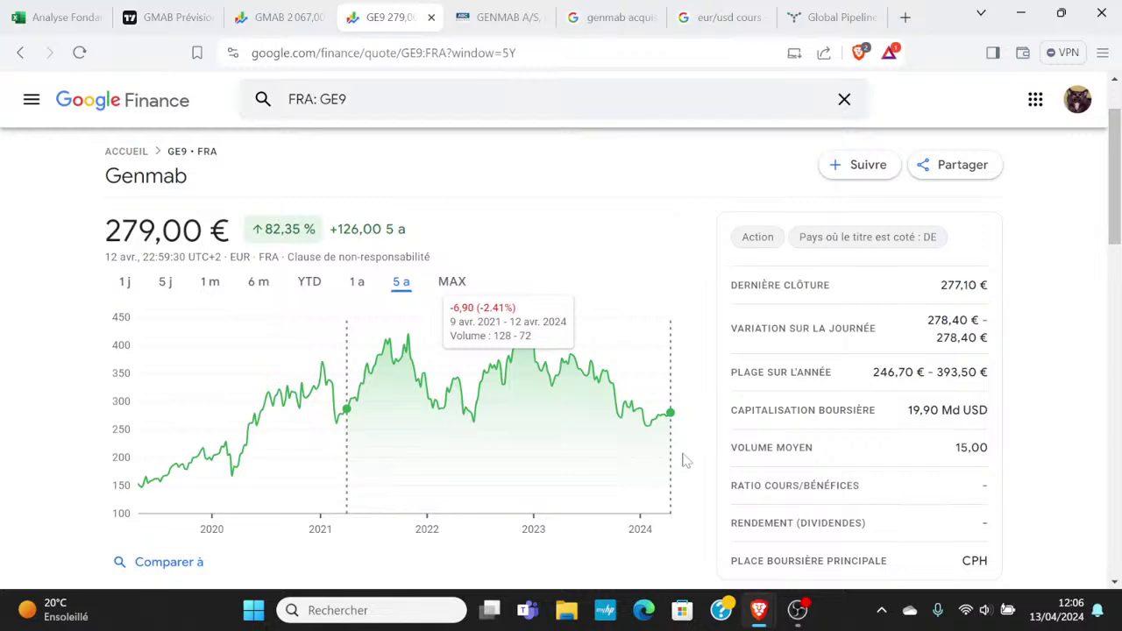
click(686, 460)
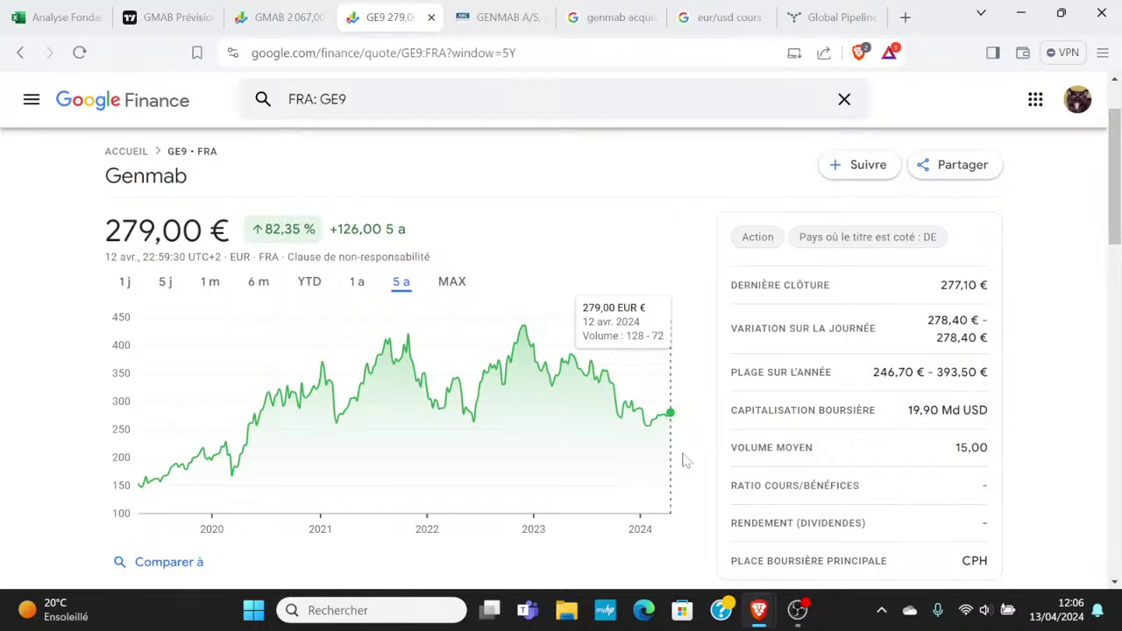
click(125, 283)
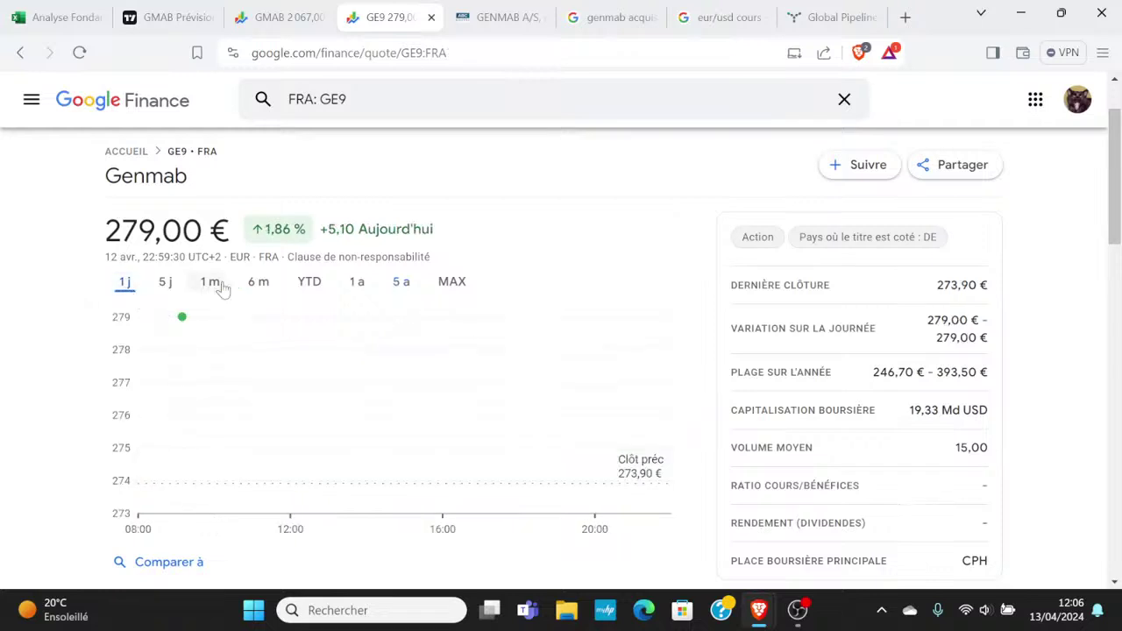
click(166, 281)
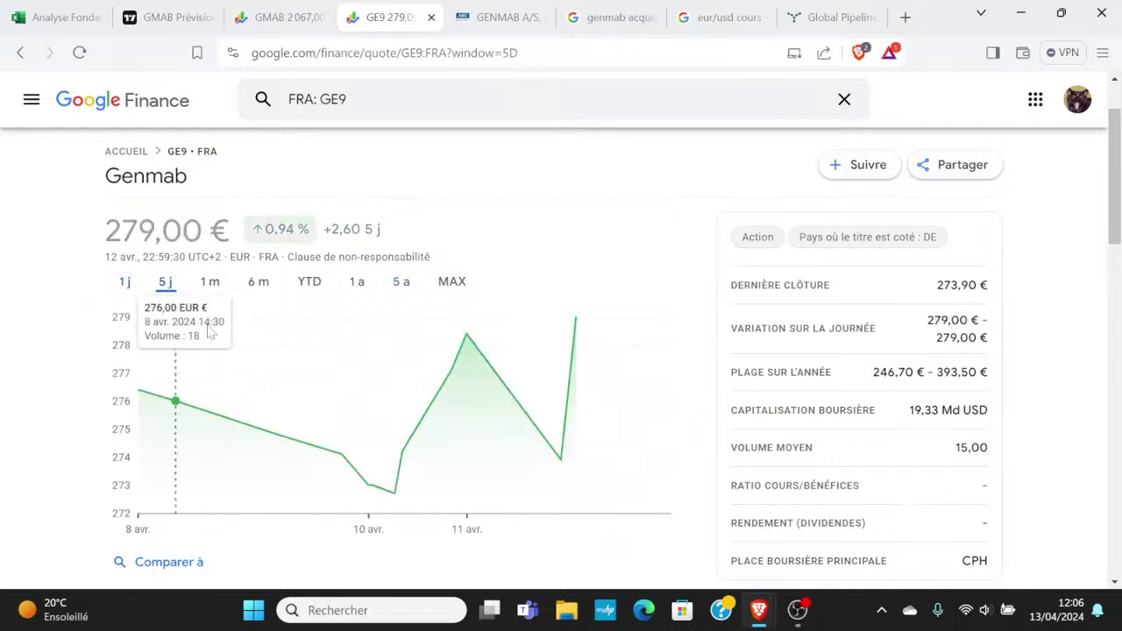
- Compare Genmab's five-day charts on the Copenhagen and Frankfurt listings, and return the Copenhagen listing to its five-year view
click(281, 16)
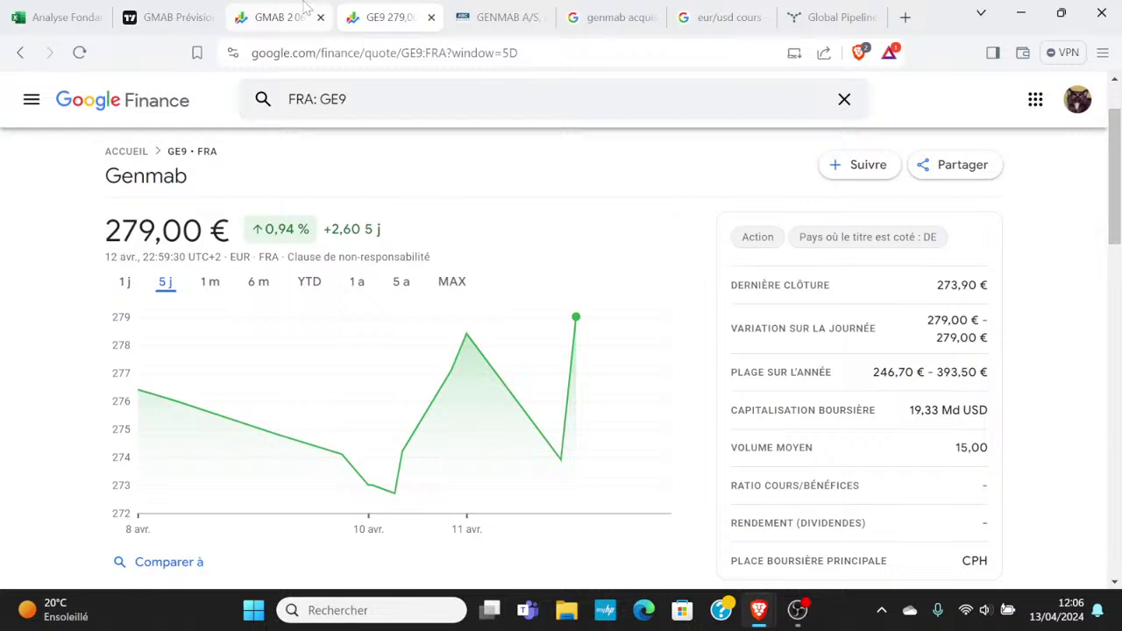
click(164, 289)
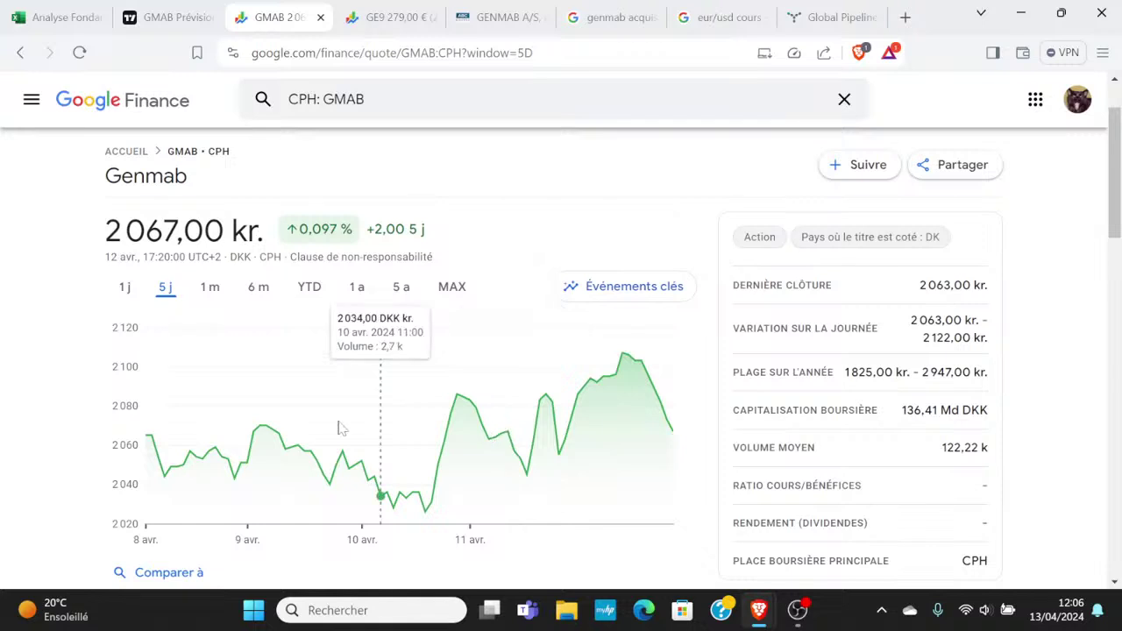
click(374, 9)
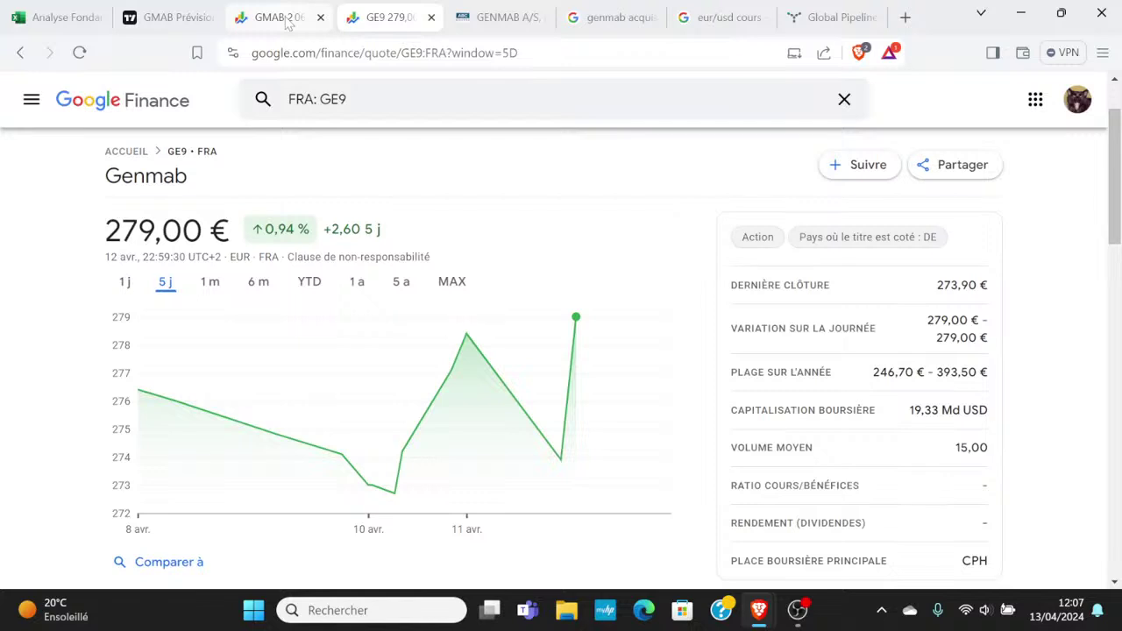
click(403, 293)
key(ctrl+shift+Tab)
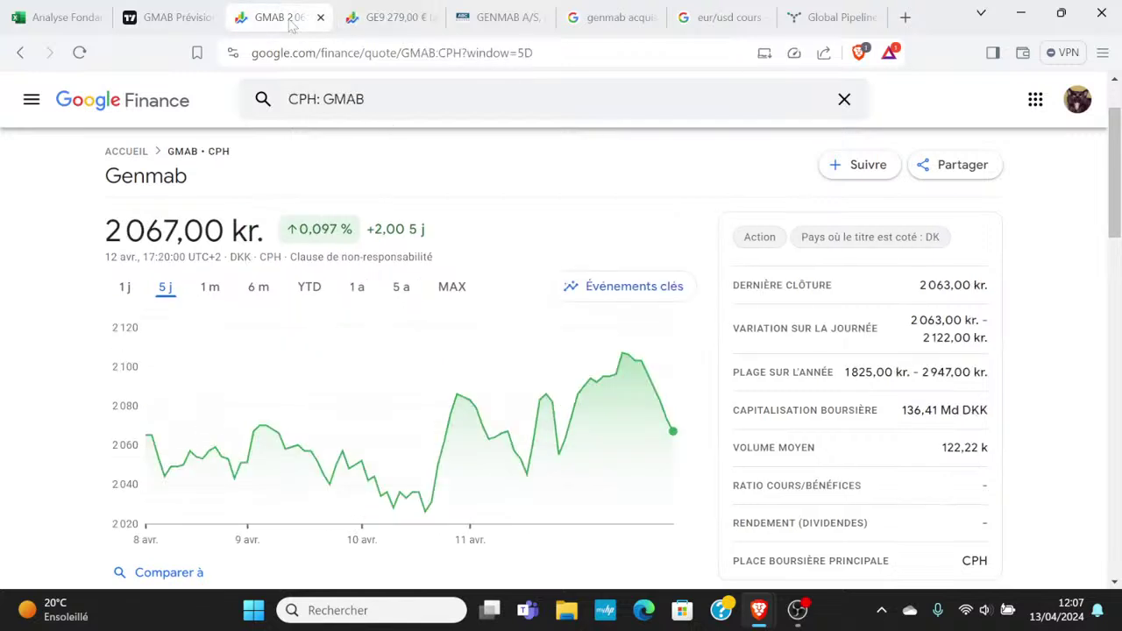
click(403, 302)
- Switch to the workbook and highlight GENMAB A/S's revenue growth, profit growth and earnings forecast cells (D4:F4) for review
key(ctrl+shift+Tab)
key(ctrl+shift+Tab)
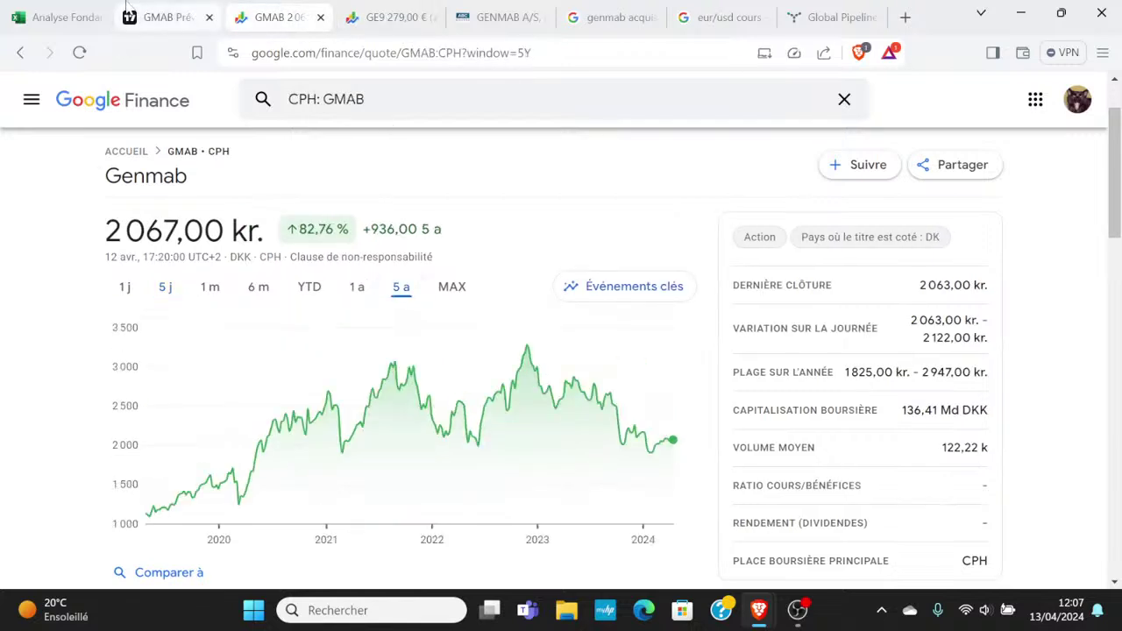
drag(327, 347, 451, 347)
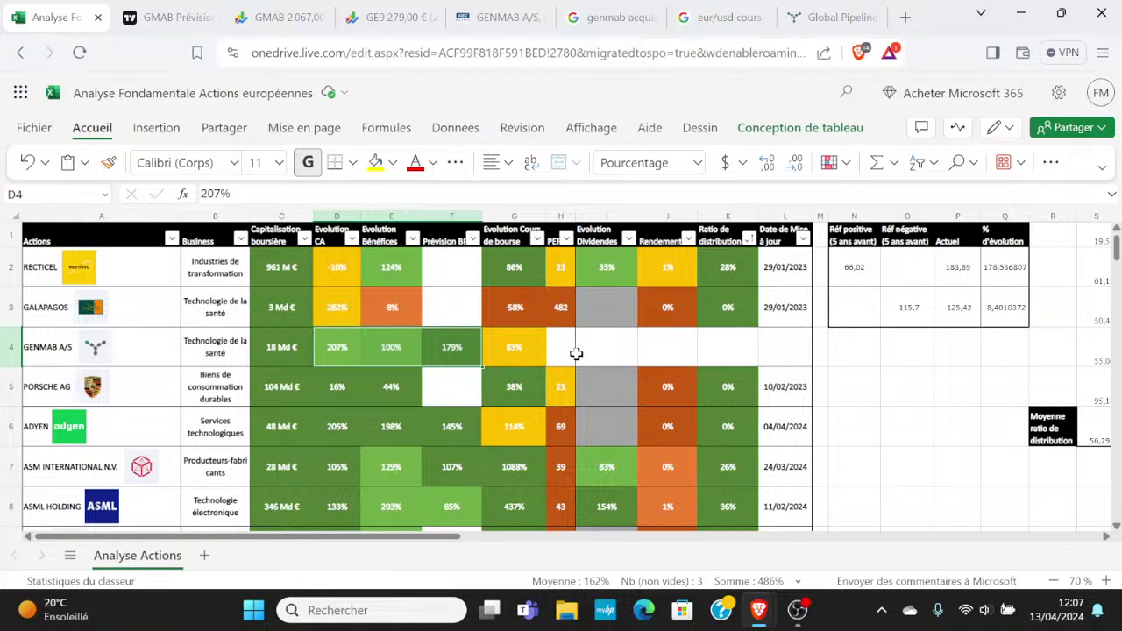
- On TradingView, open Genmab's financial overview, highlight the price/earnings ratio (TTM) and examine the key data
click(189, 22)
scroll(226, 491, up, 8)
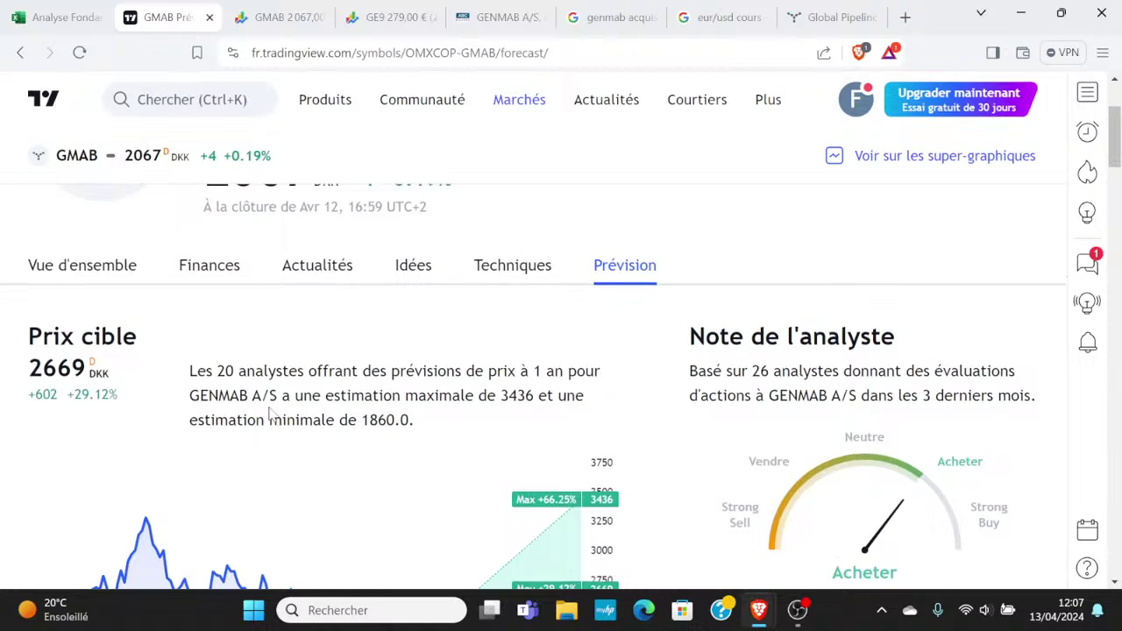
click(224, 455)
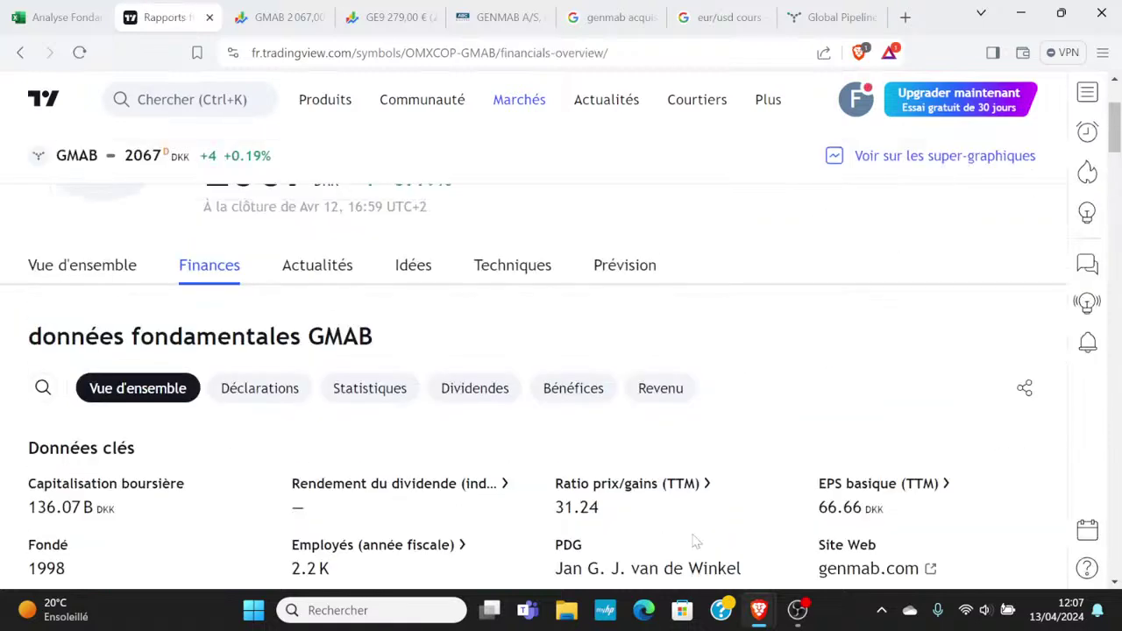
drag(637, 511, 615, 468)
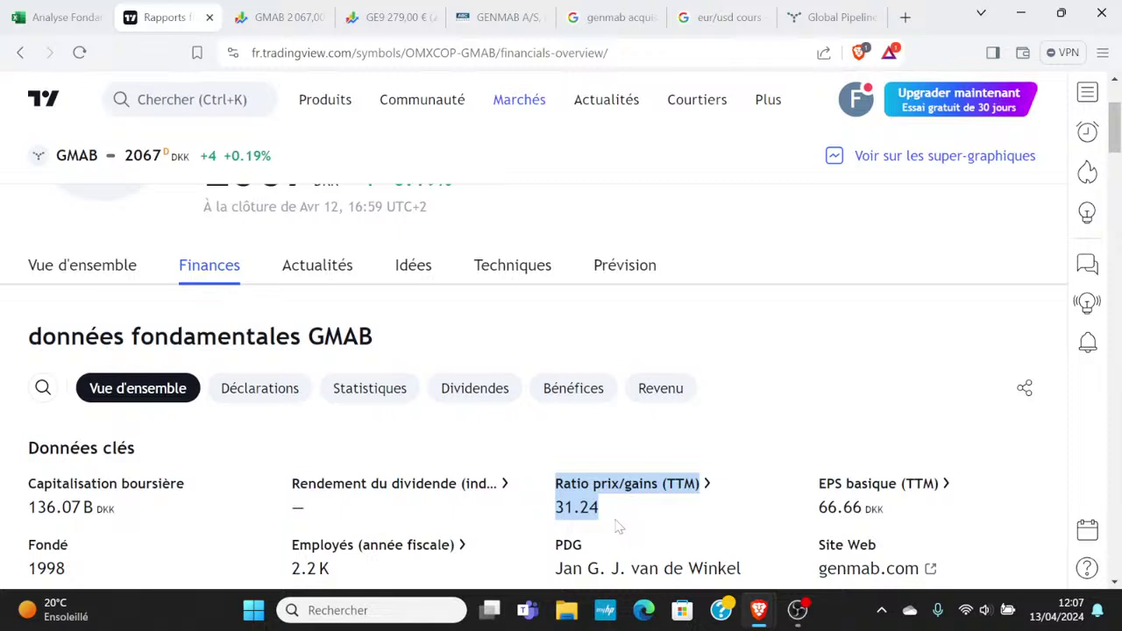
scroll(533, 530, down, 2)
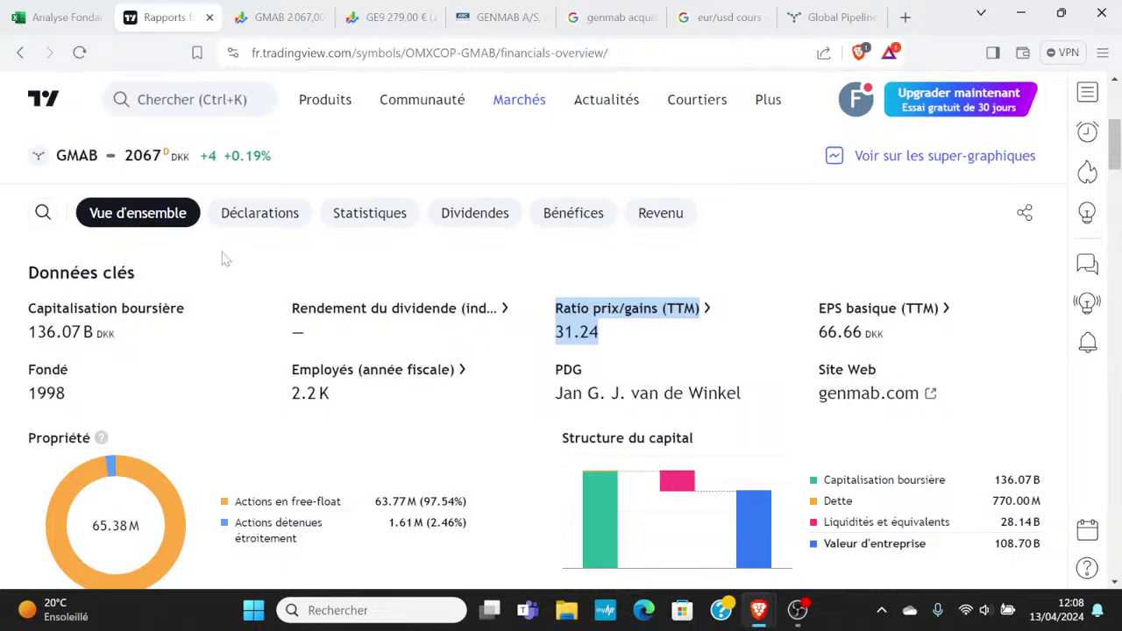
- In the workbook, copy Elia Group's orange PER cell (H11) to GENMAB A/S's cell H4 and set the value to 31
click(78, 23)
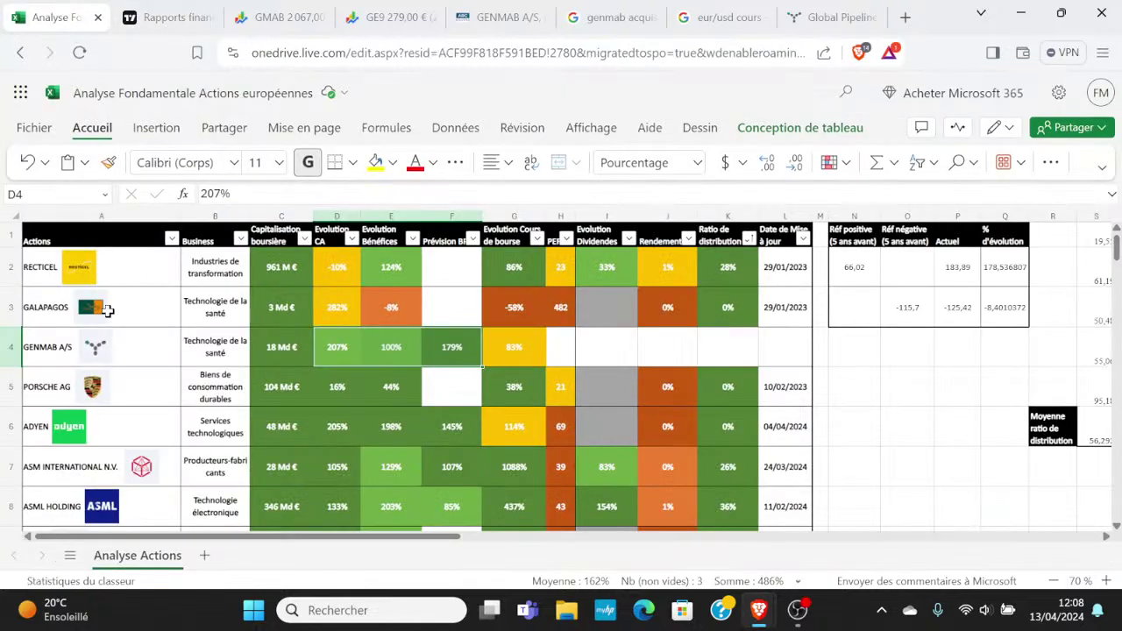
scroll(517, 362, down, 3)
scroll(526, 358, down, 3)
scroll(543, 348, up, 1)
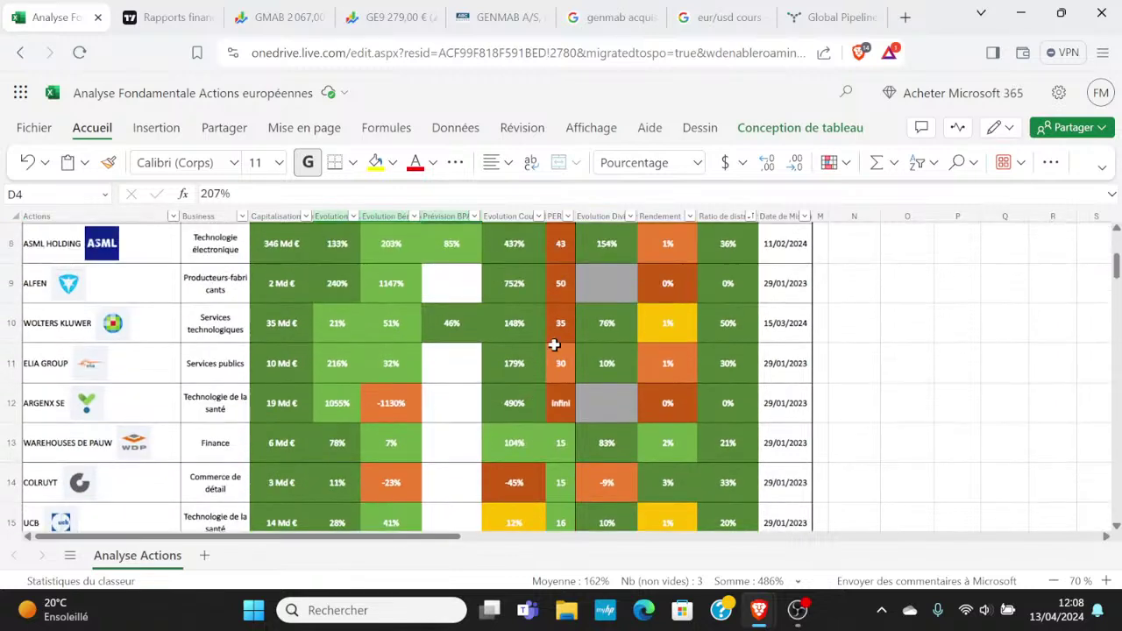
click(558, 350)
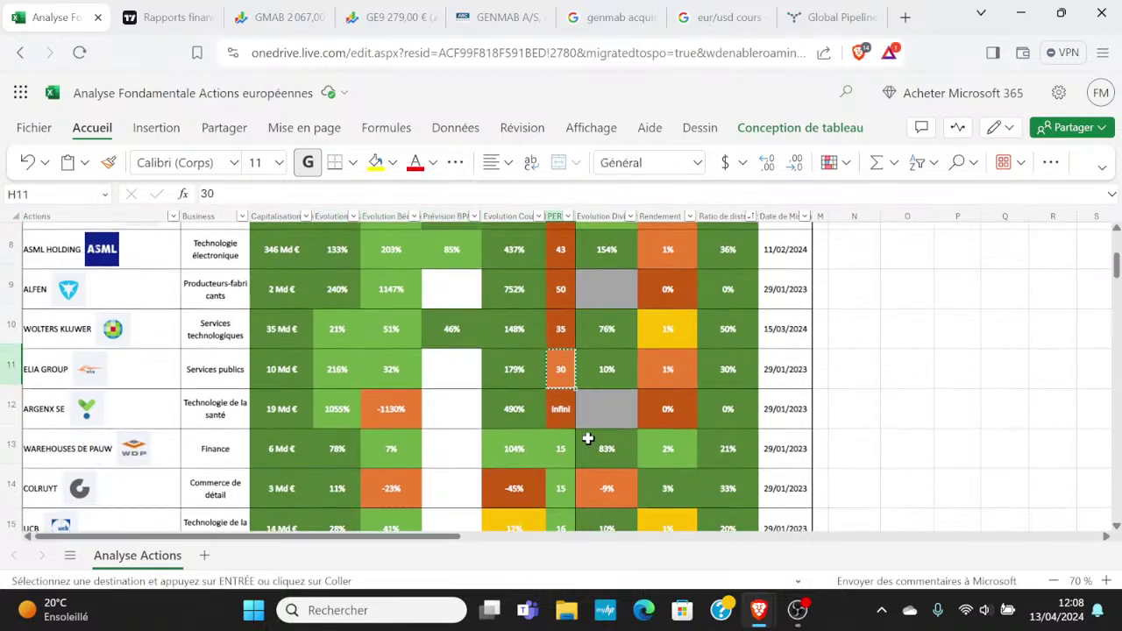
scroll(594, 443, up, 5)
click(561, 347)
text(30)
double_click(561, 351)
key(BackSpace)
text(1)
key(Return)
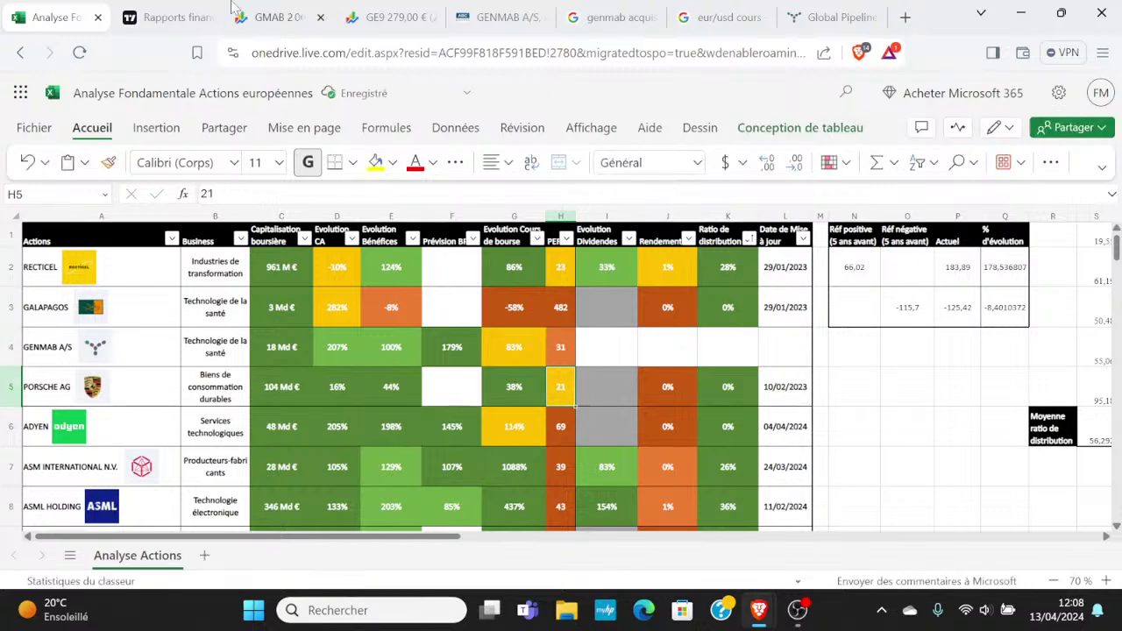
- Recheck Genmab's TradingView key data and Copenhagen five-year chart, and highlight GENMAB A/S's filled workbook cells A4:H4
click(250, 10)
click(199, 9)
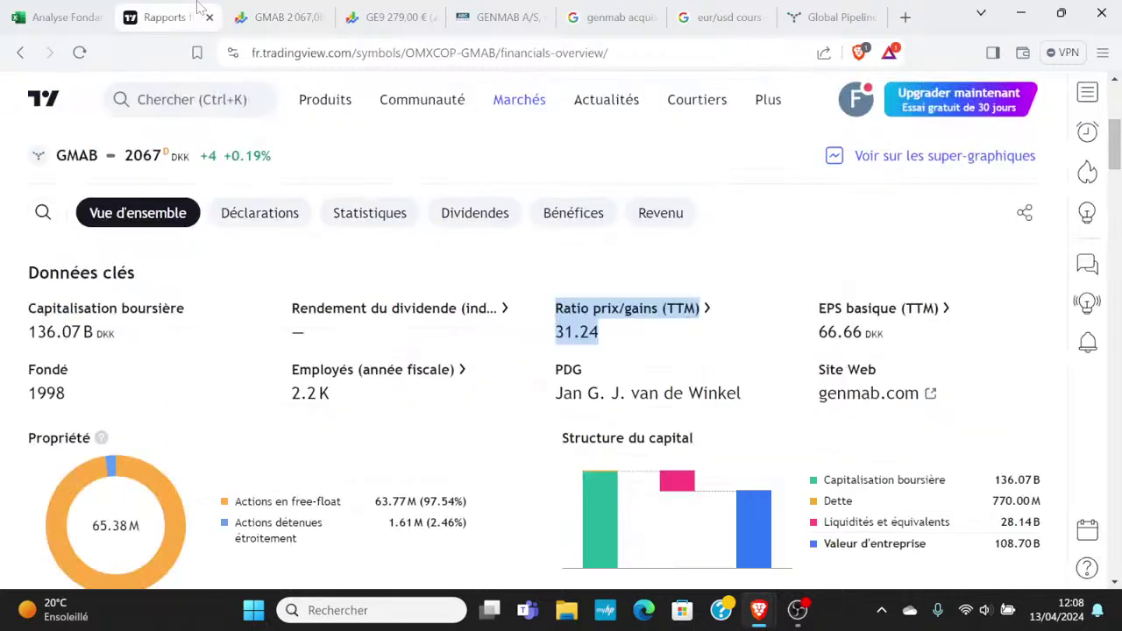
click(57, 16)
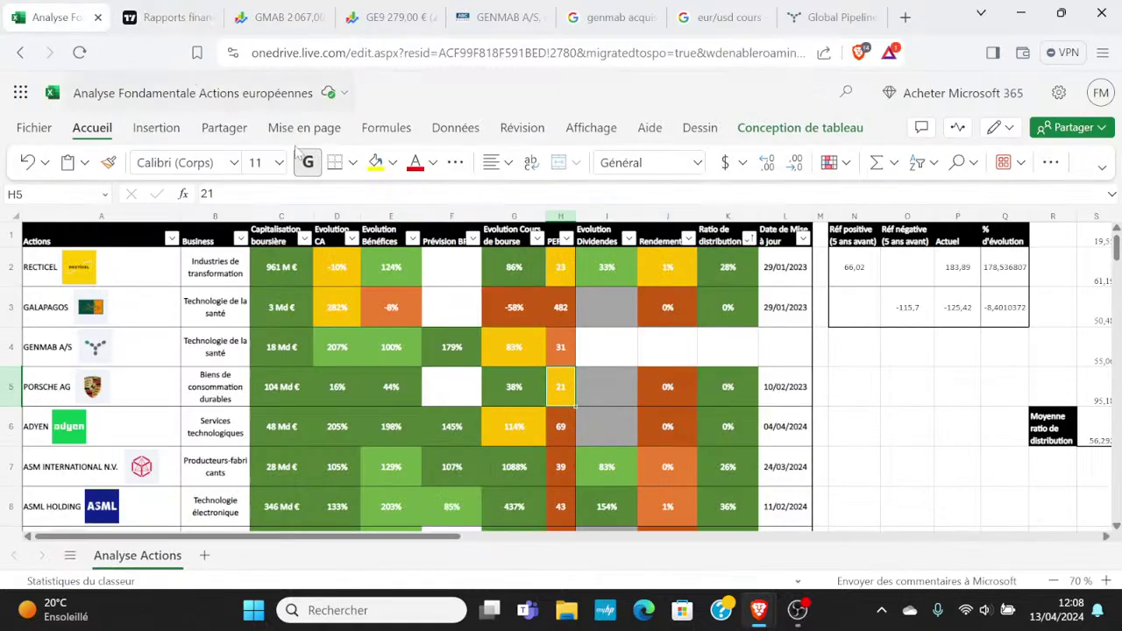
click(557, 348)
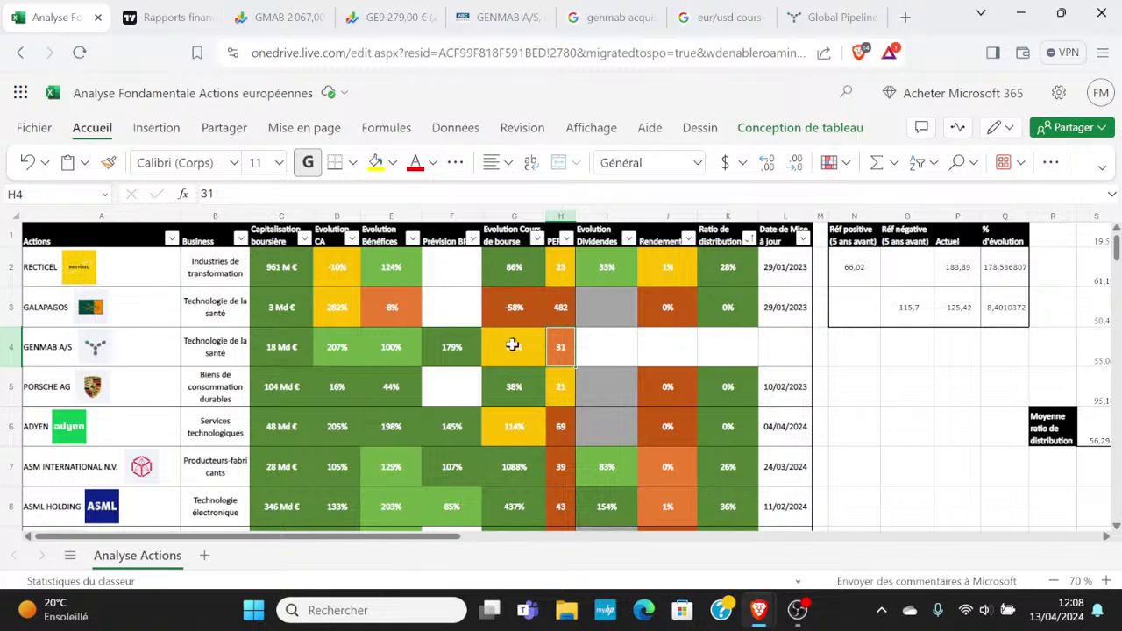
click(309, 18)
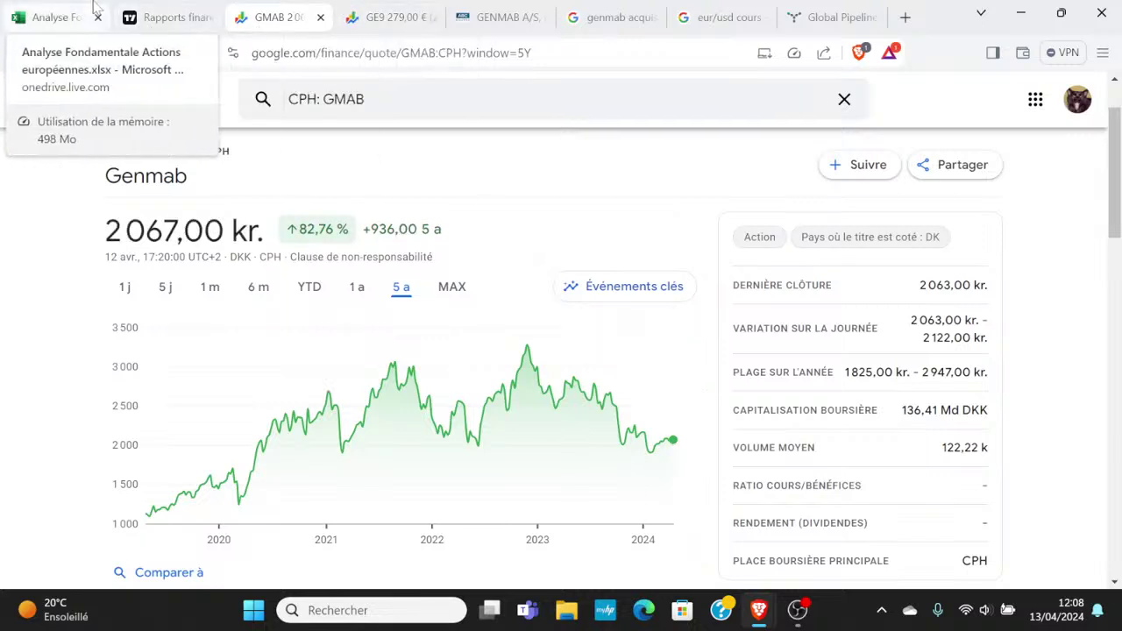
click(57, 17)
drag(561, 347, 175, 360)
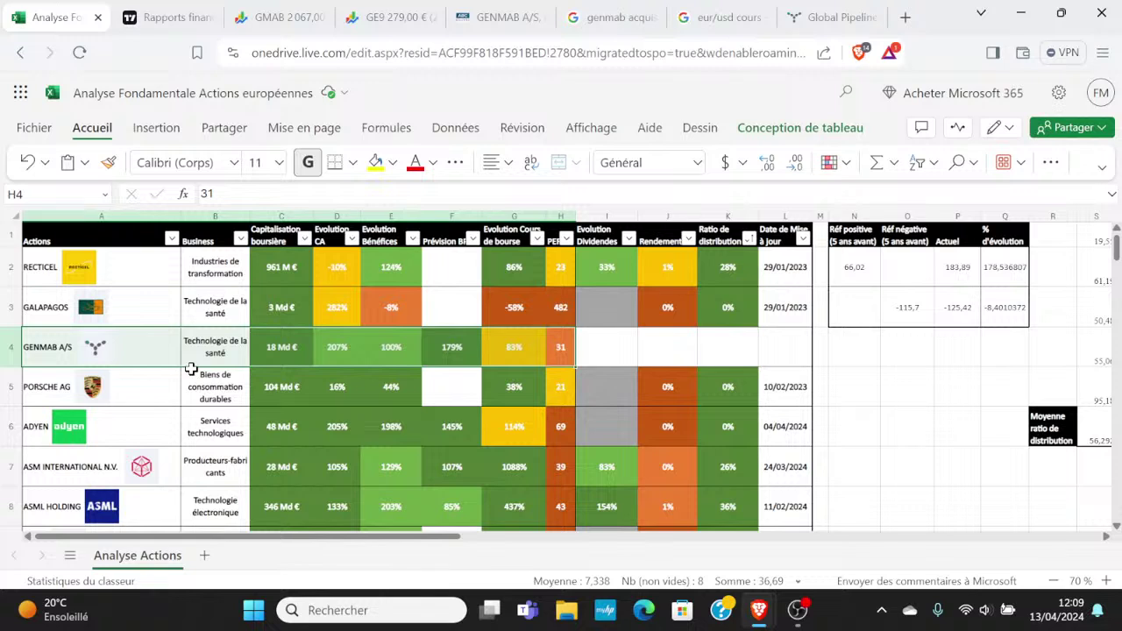
- Highlight GENMAB A/S's empty dividend cells I4:K4 and check the company's dividend overview on TradingView
drag(591, 346, 712, 347)
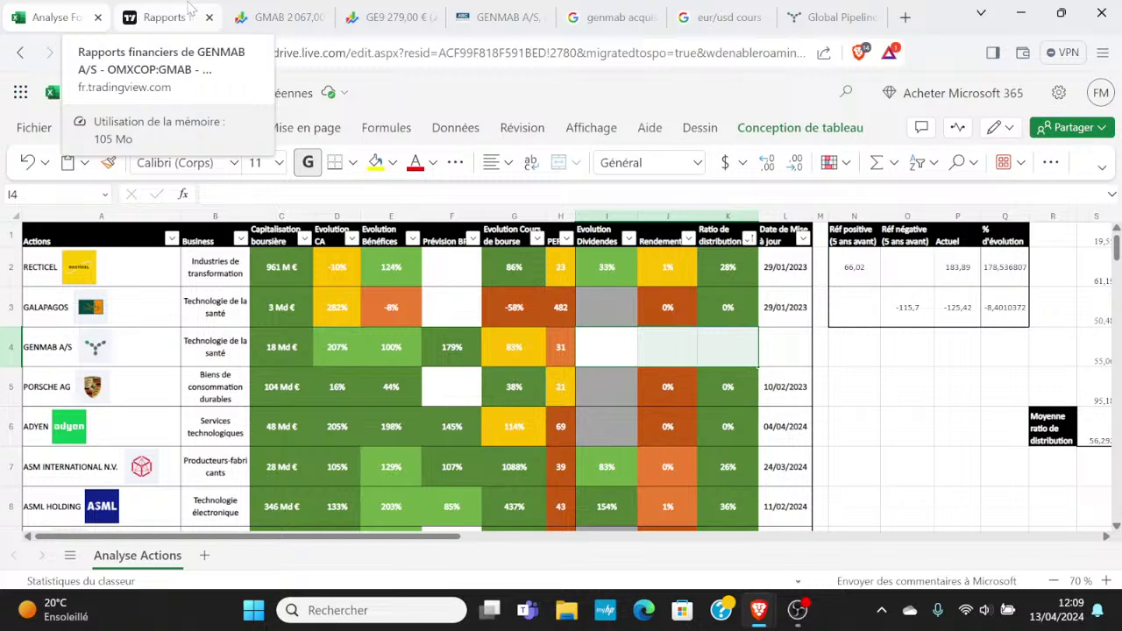
click(189, 9)
click(477, 215)
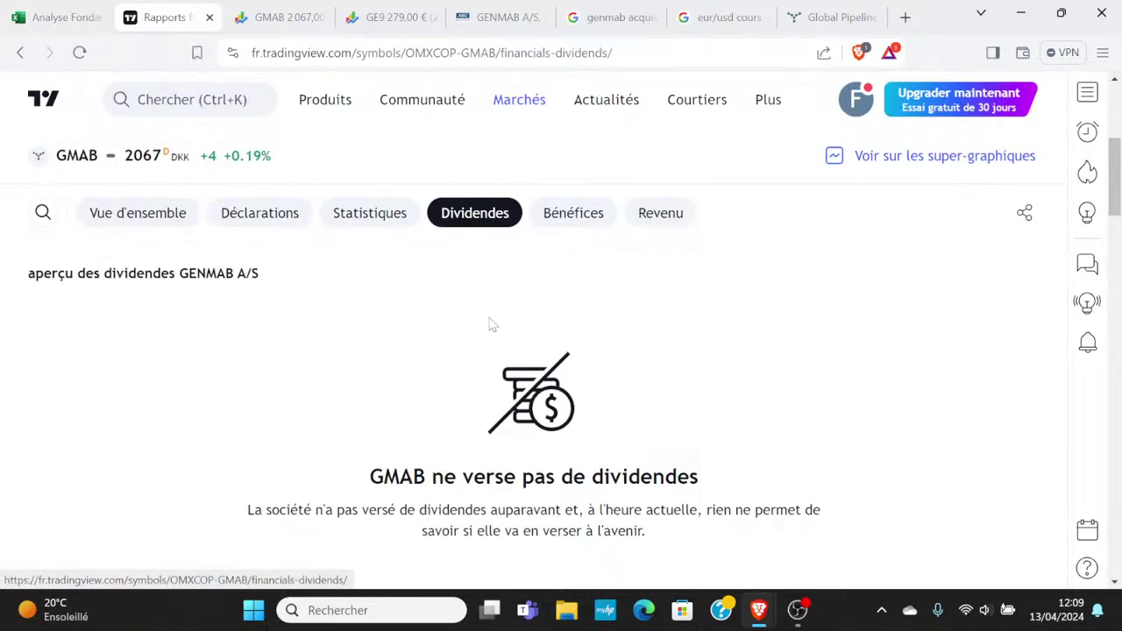
- In the workbook, copy Porsche AG's grey, 0% and 0% dividend cells (I5:K5) to GENMAB A/S's cells I4:K4 and review them
click(74, 14)
drag(619, 381, 703, 382)
key(ctrl+c)
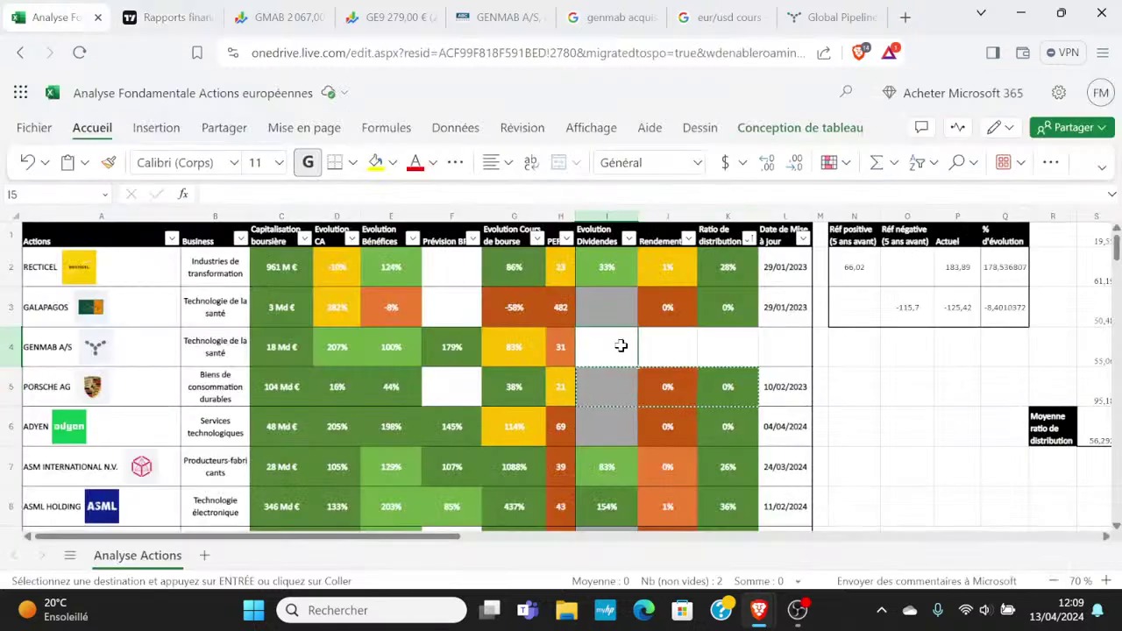
click(613, 349)
key(ctrl+v)
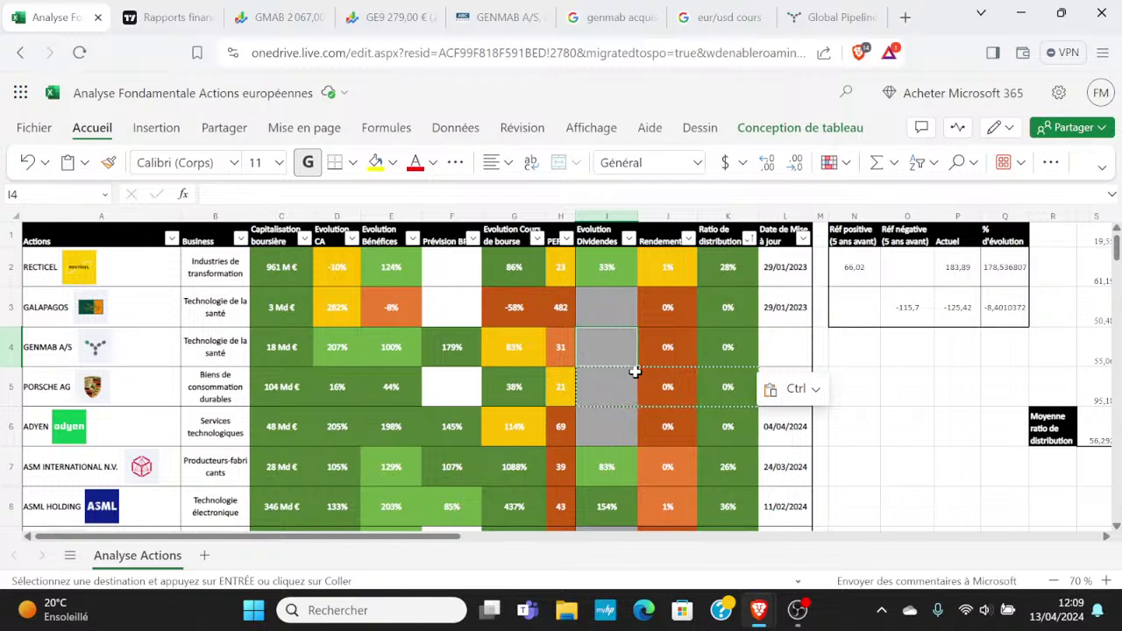
key(Right)
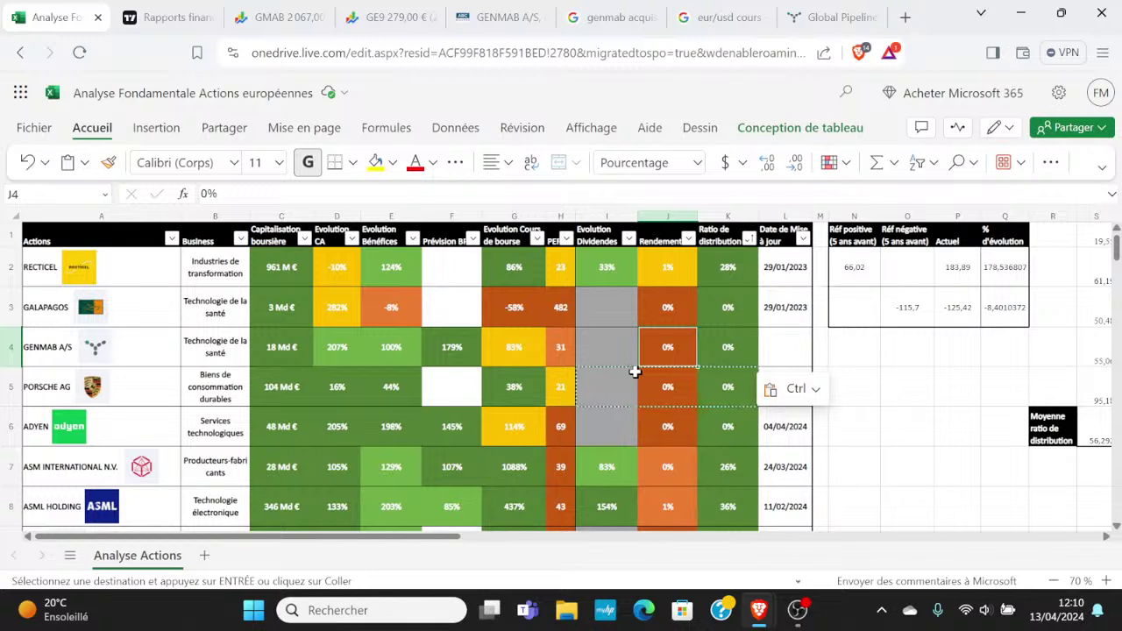
key(Right)
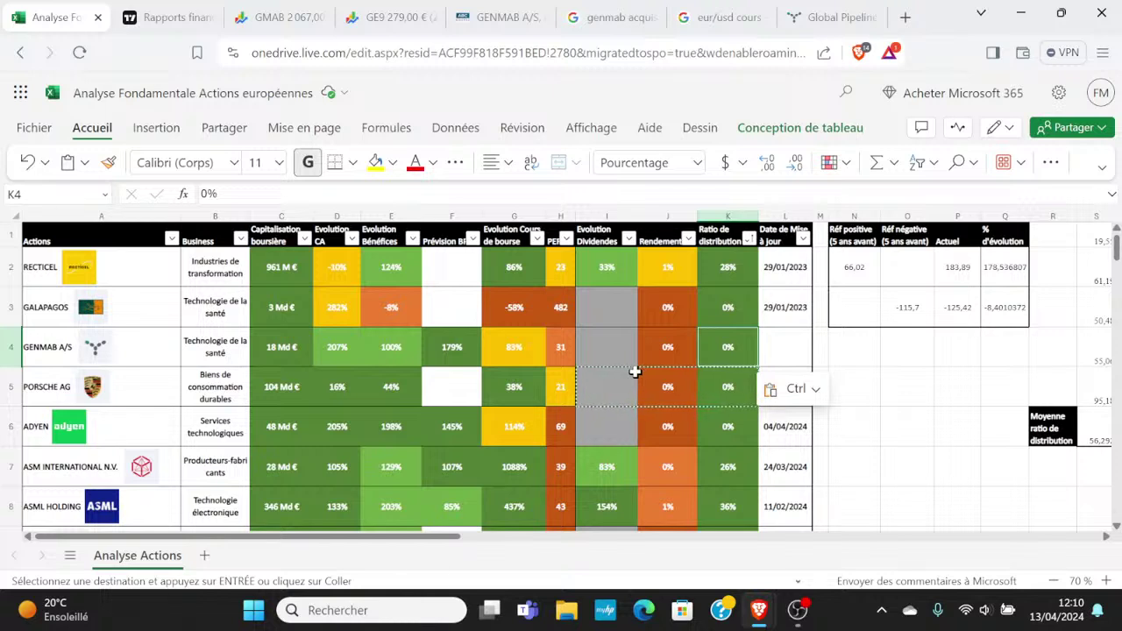
- Set GENMAB A/S's Date de Mise à jour in cell L4 to 13/04/2024
click(800, 349)
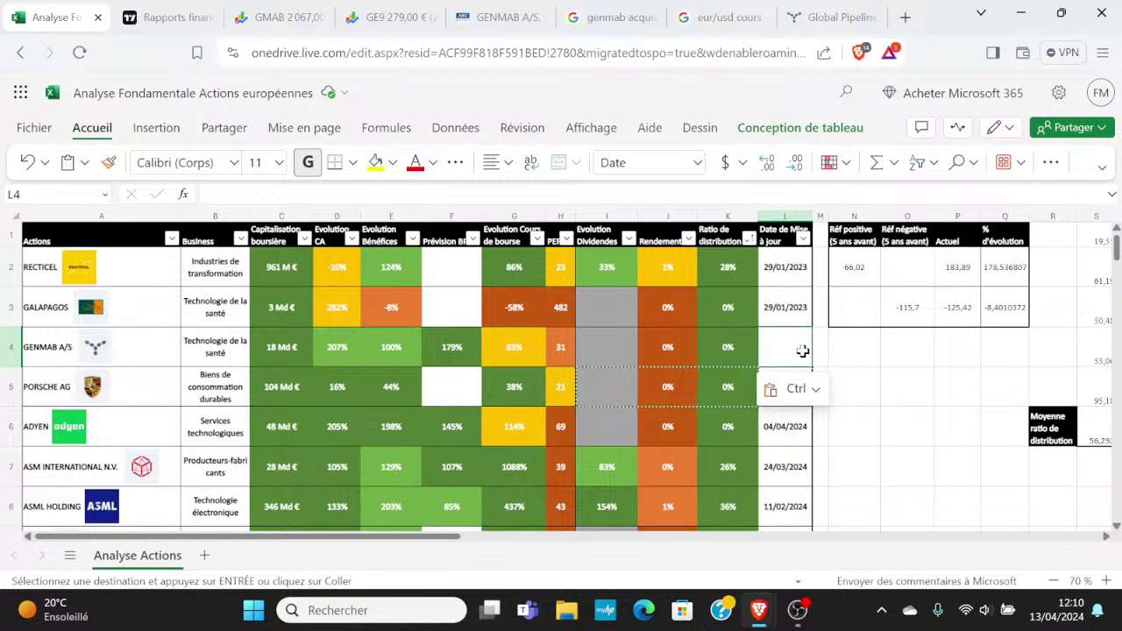
text(13/04)
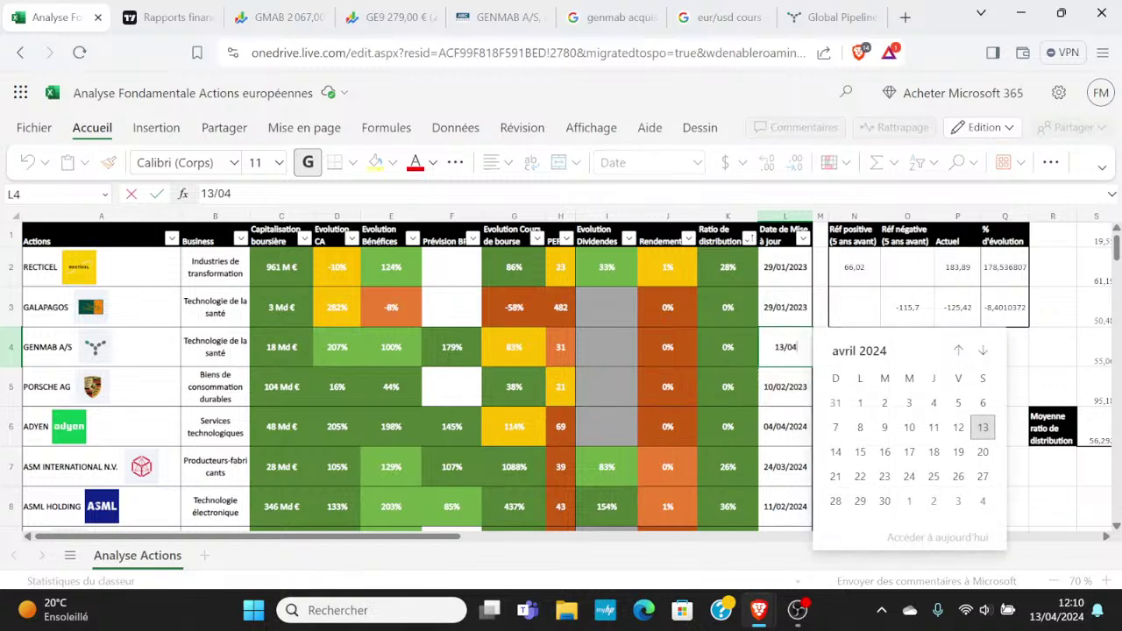
text(/2024)
key(Return)
- Check the update date in L4 and select GENMAB A/S's completed row from column A through column N
click(801, 348)
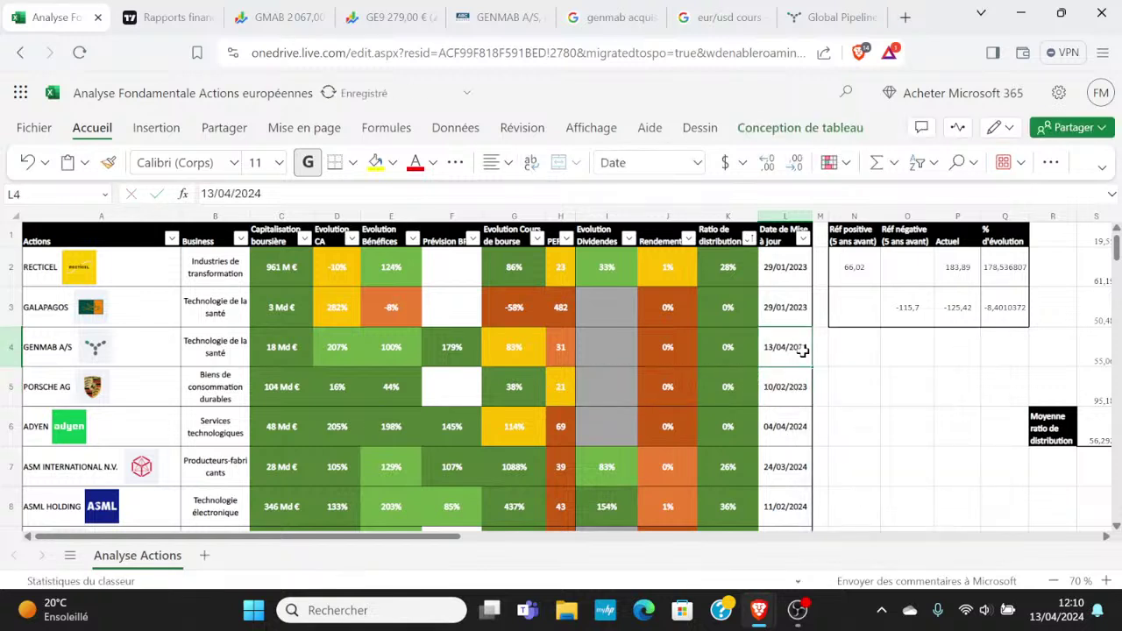
key(Right)
key(Right)
key(shift+Left)
key(shift+Home)
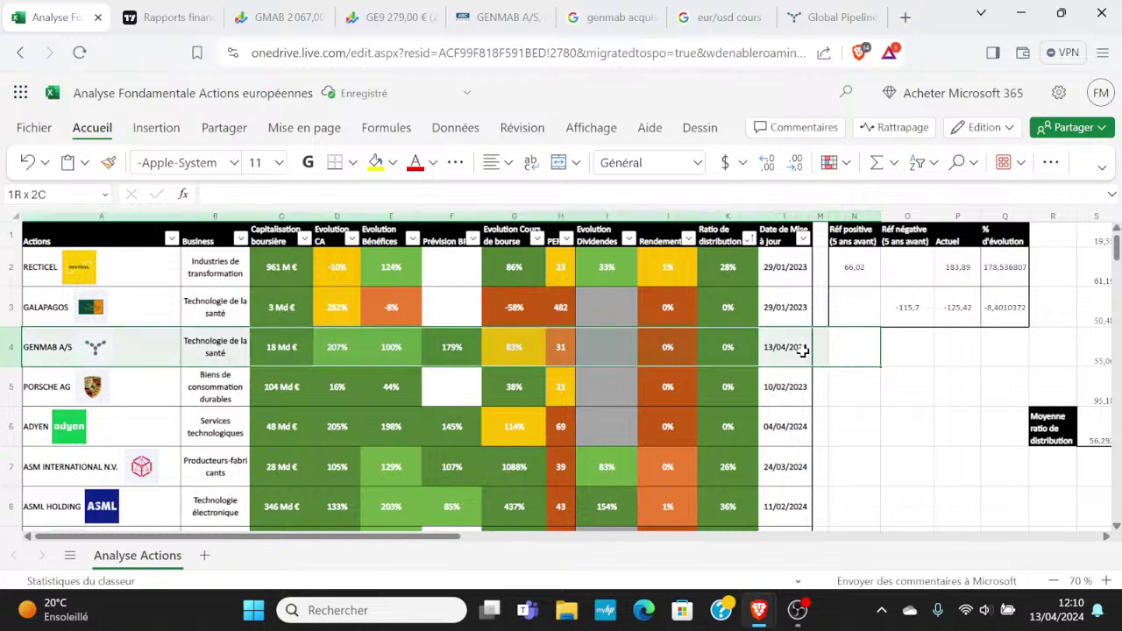